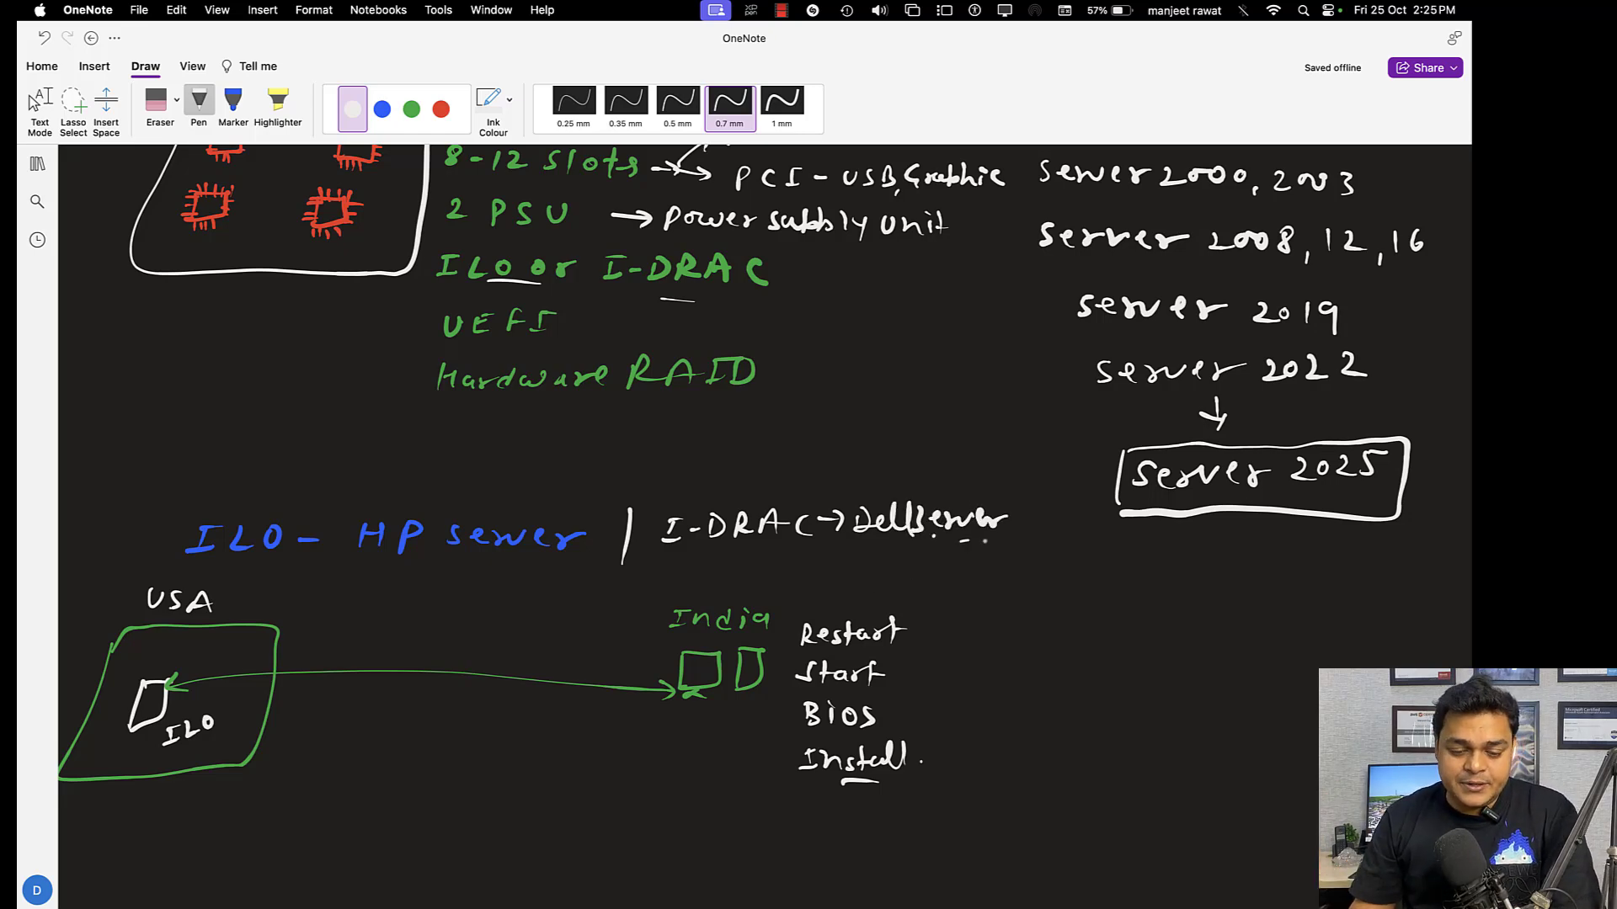
# Step: Draw a dash after UEFI and underline RAID in green ink in the hardware list
pyautogui.click(38, 105)
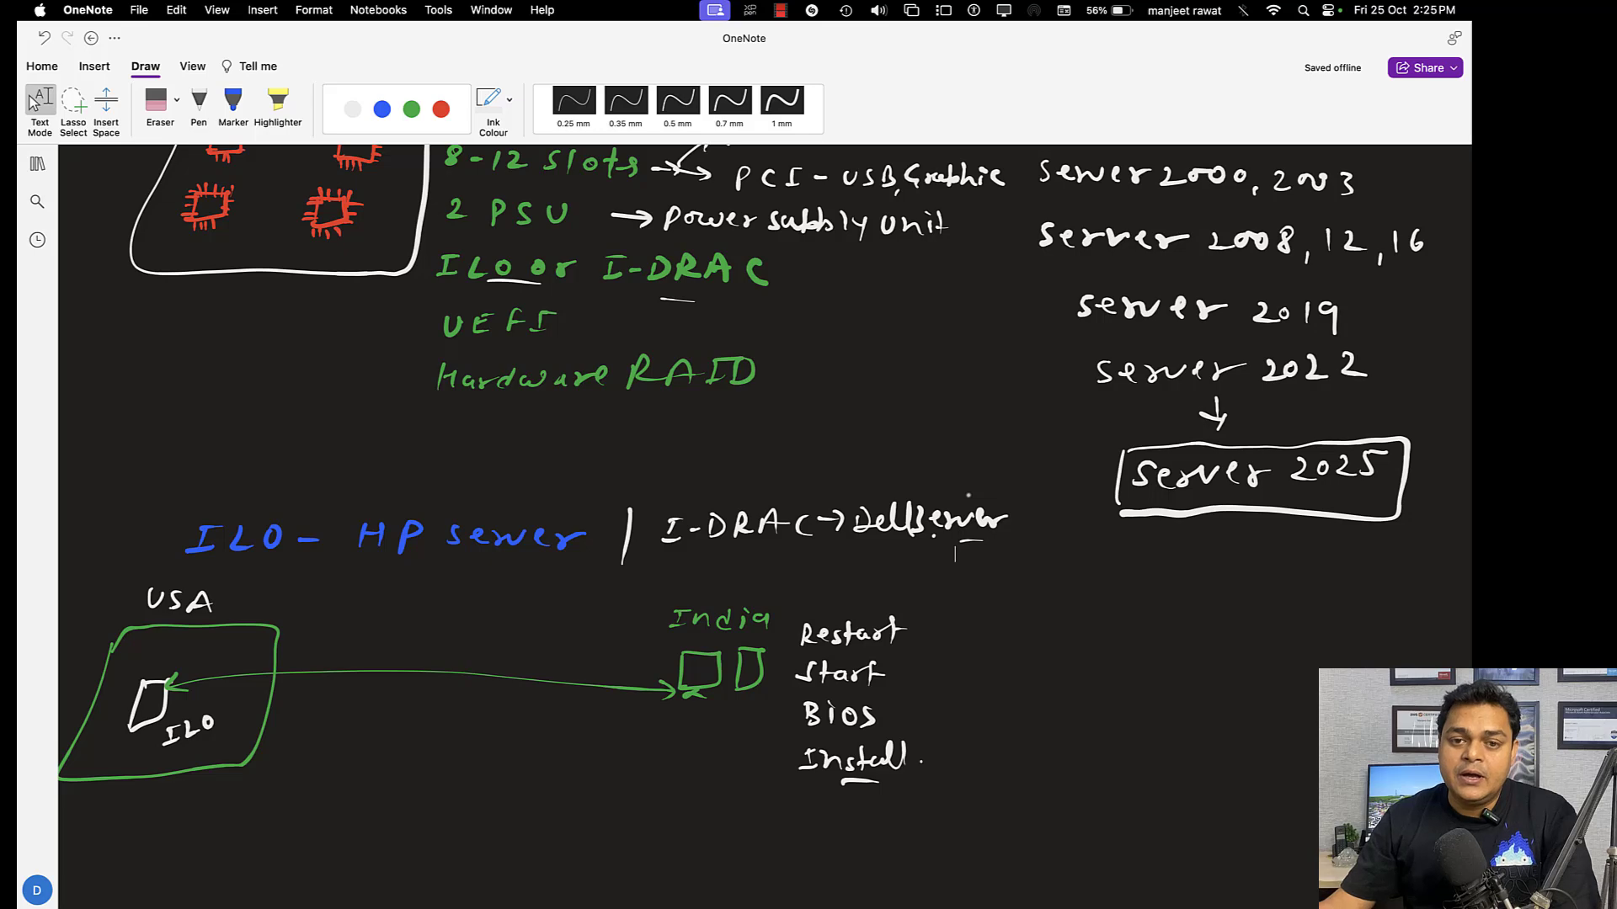
pyautogui.scroll(5, 766, 526)
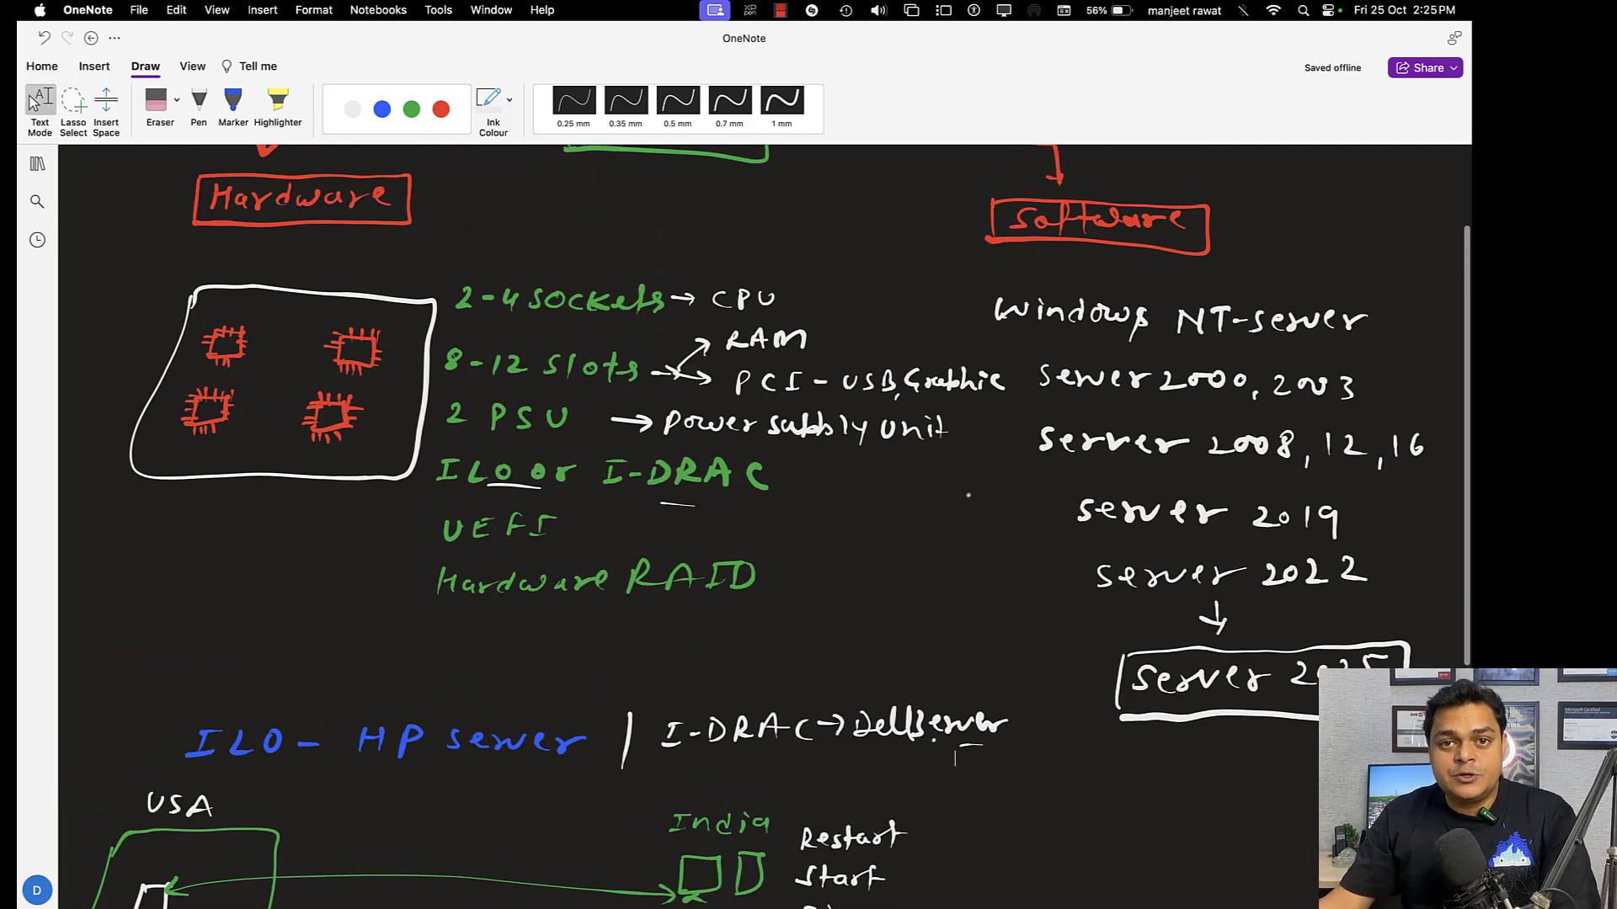
pyautogui.click(199, 101)
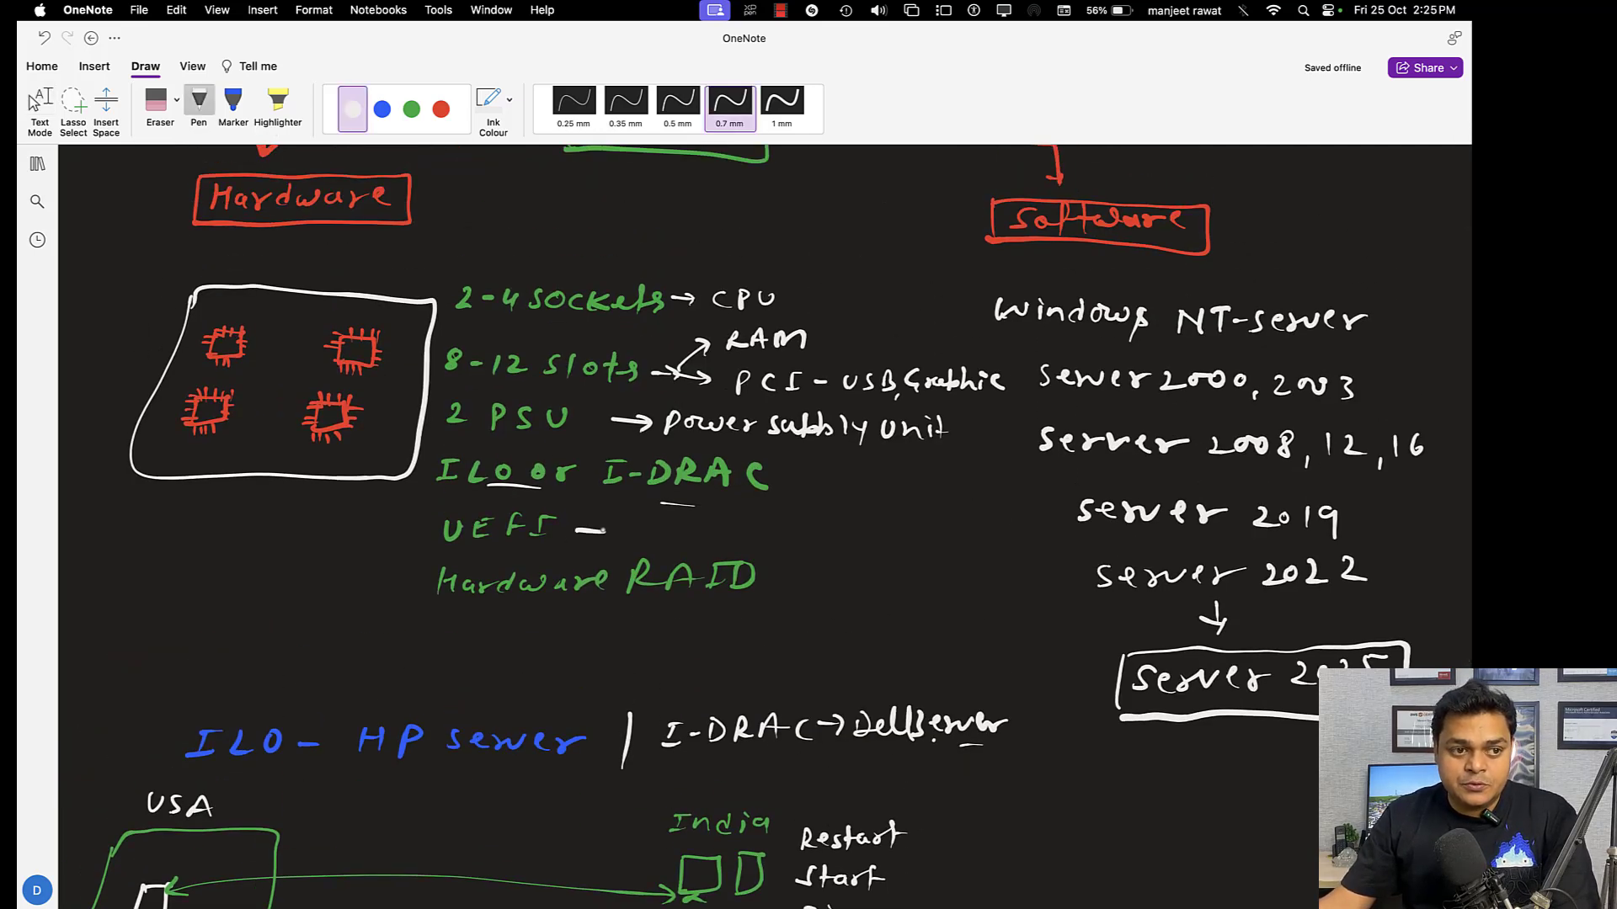
pyautogui.click(412, 109)
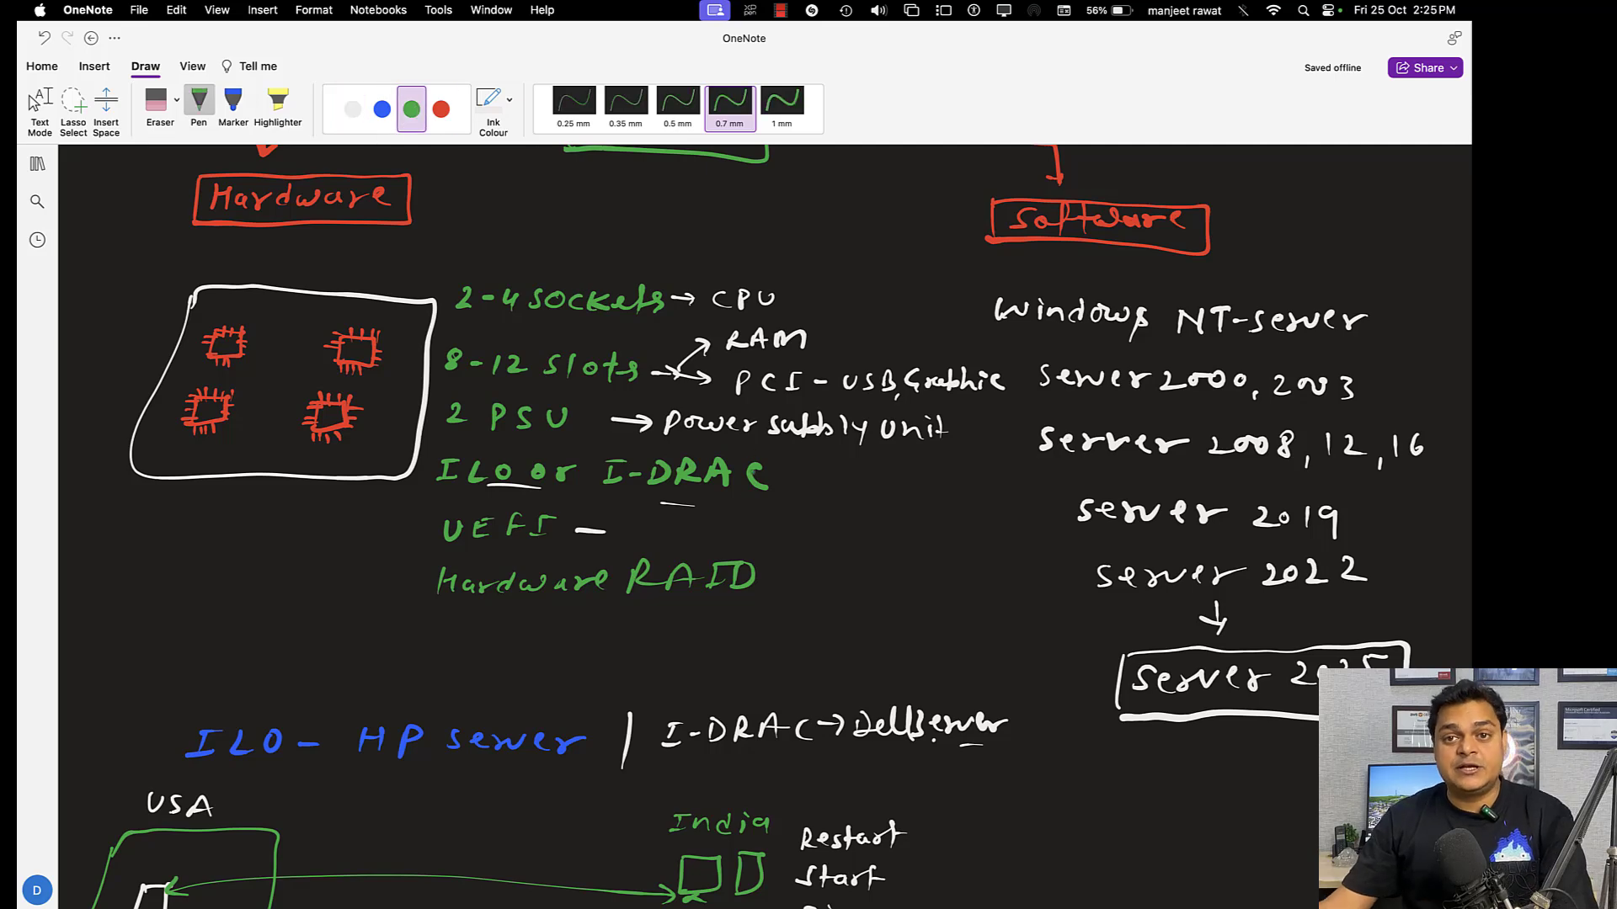
pyautogui.click(33, 101)
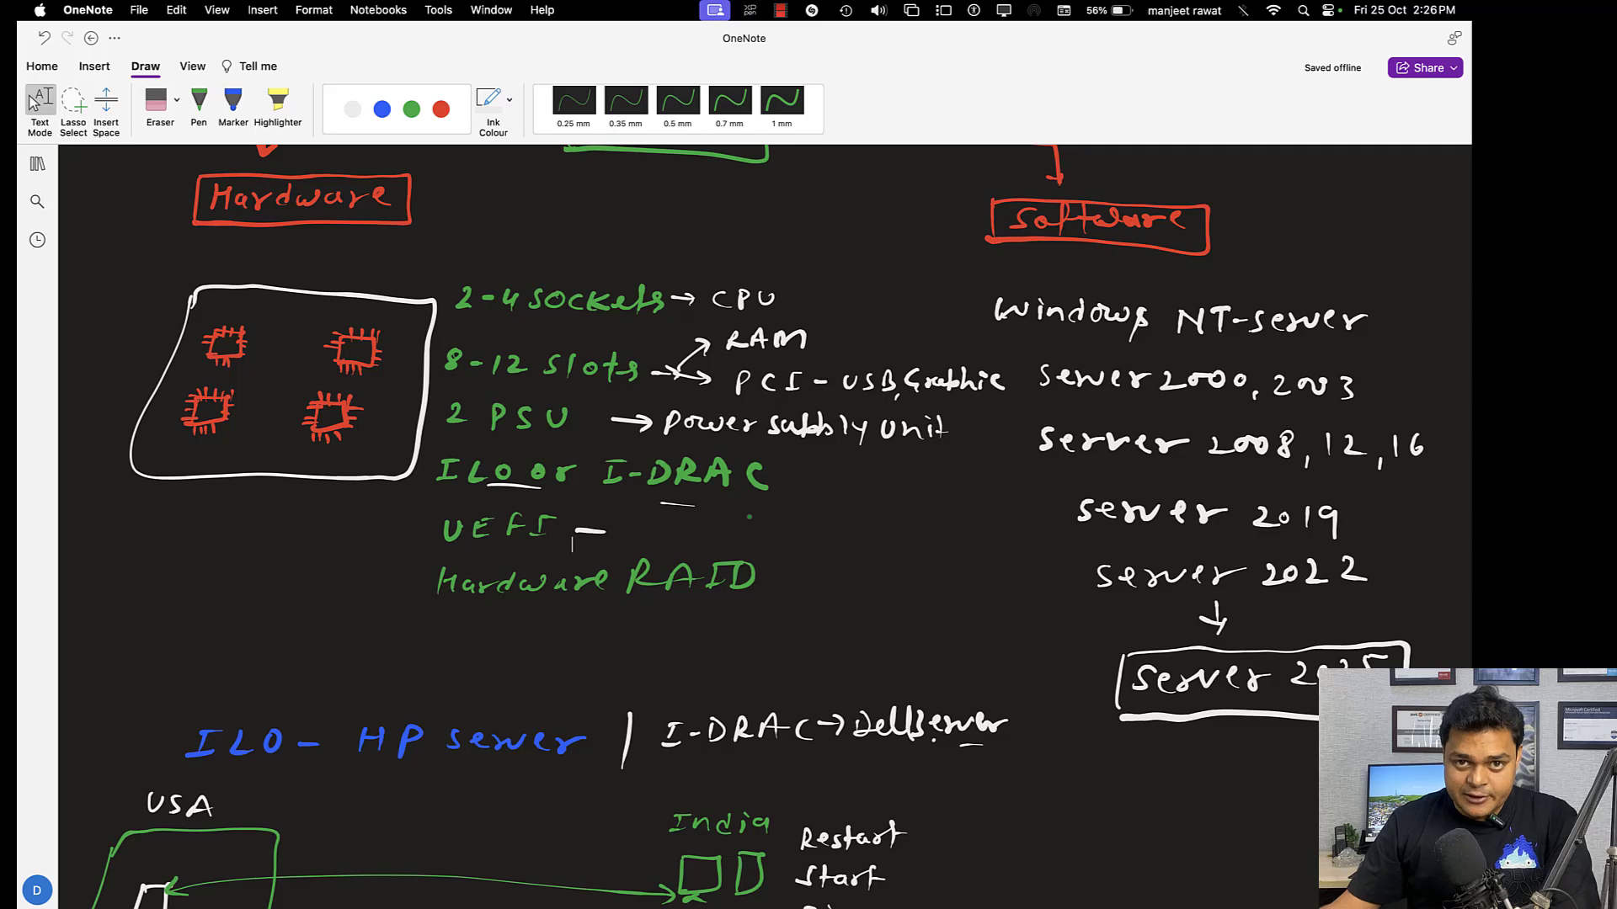
# Step: Leave pen drawing mode and hide OneNote to reveal the desktop
pyautogui.moveTo(803, 699)
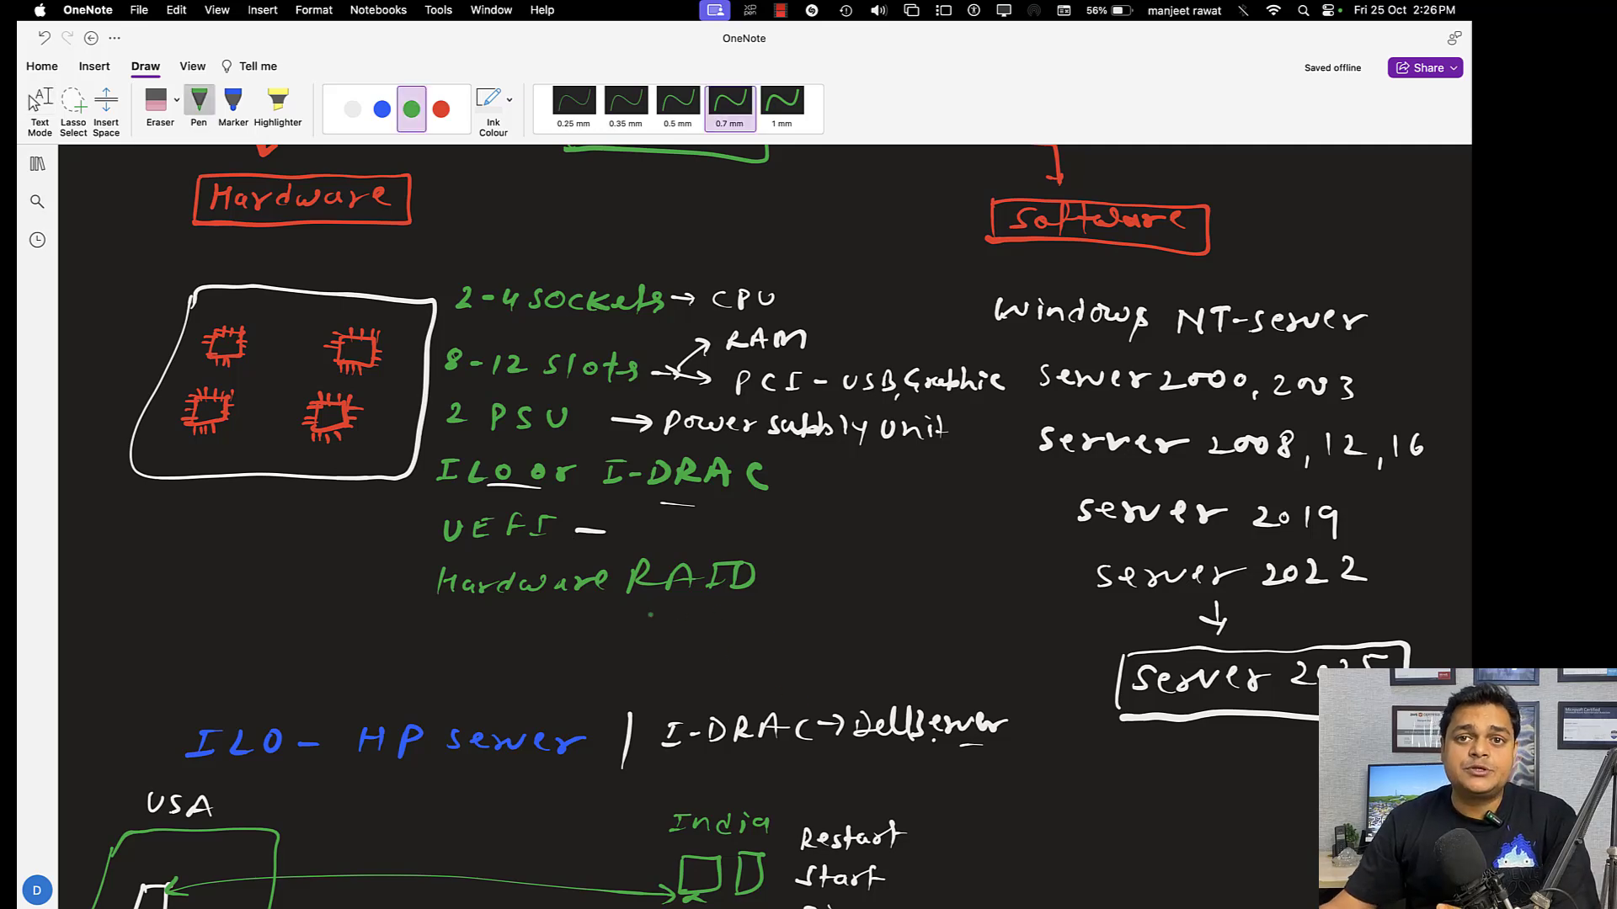
pyautogui.press('Escape')
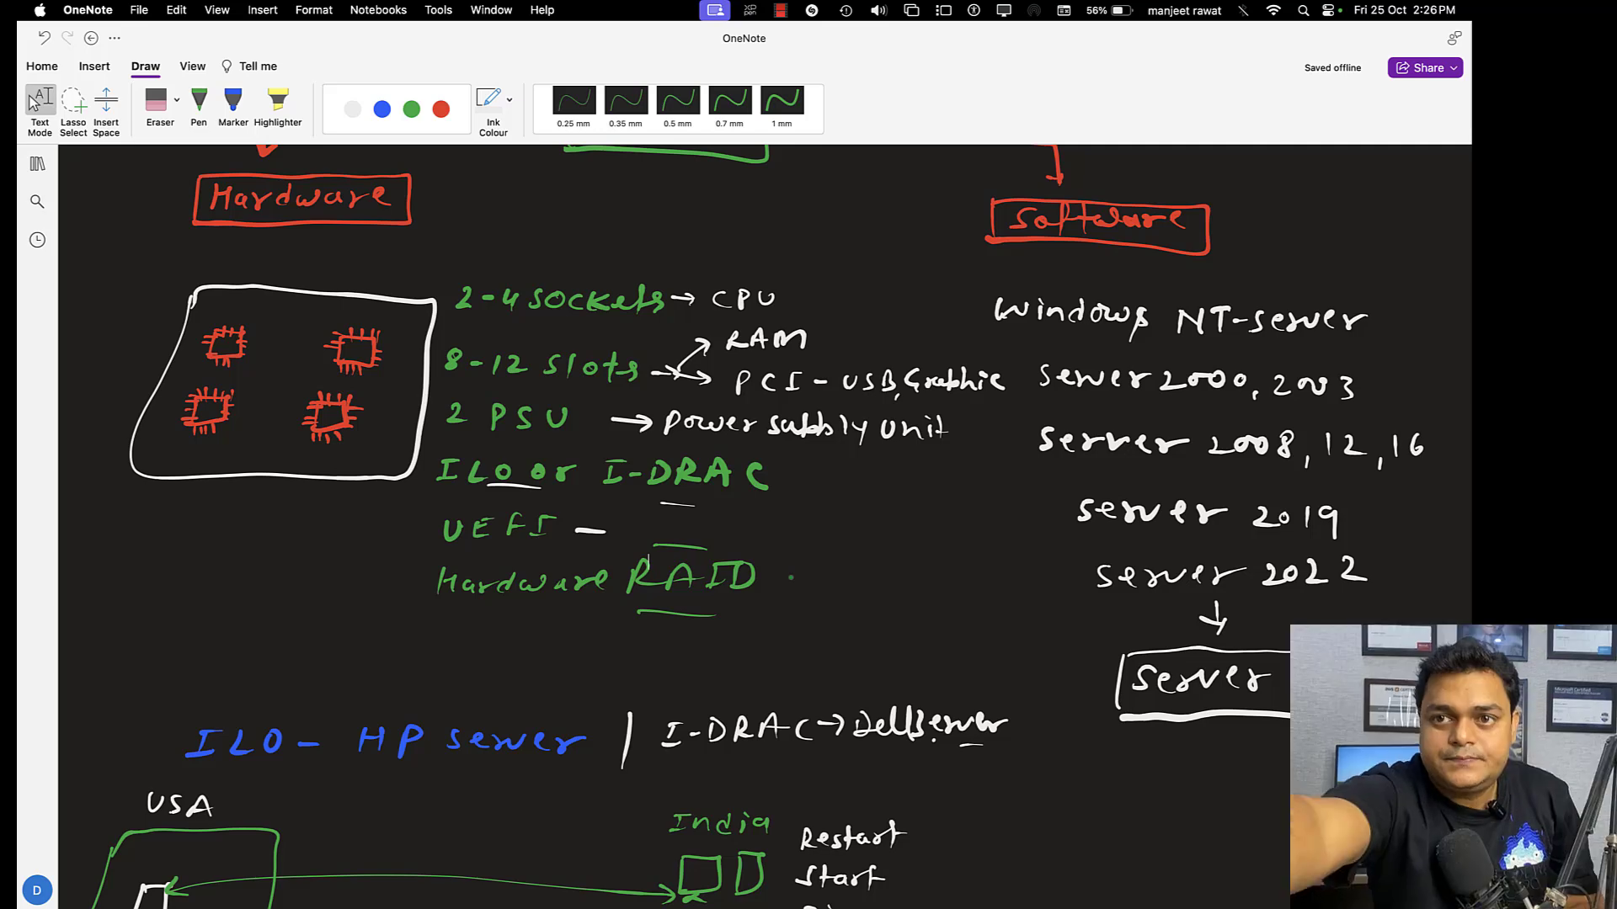
pyautogui.scroll(3, 790, 578)
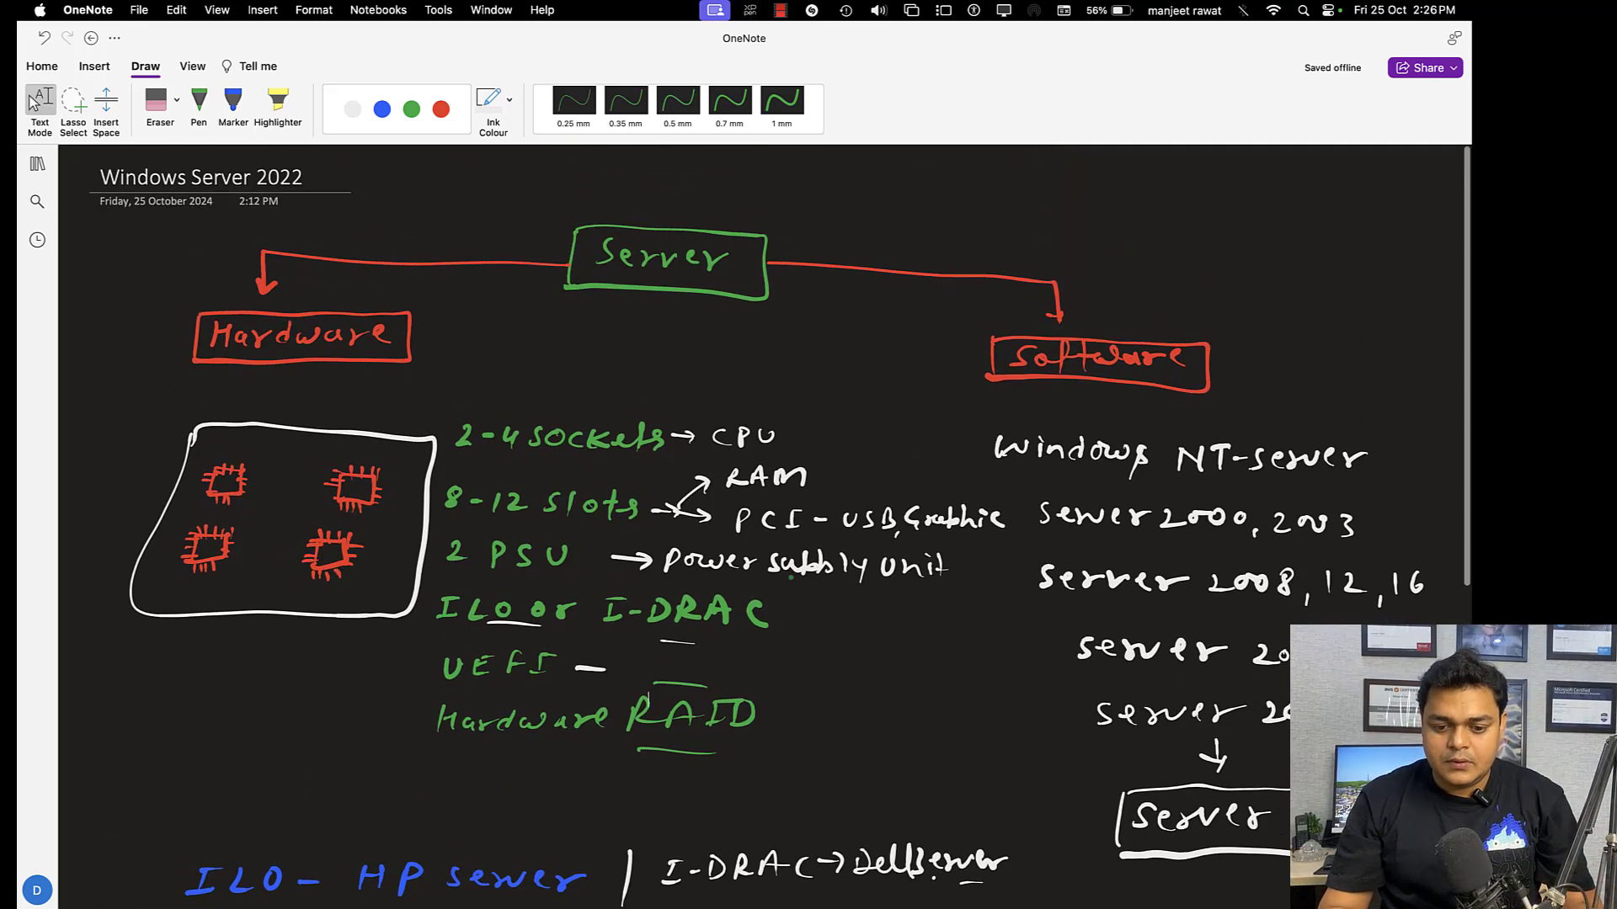
pyautogui.scroll(-5, 790, 578)
pyautogui.scroll(-5, 790, 577)
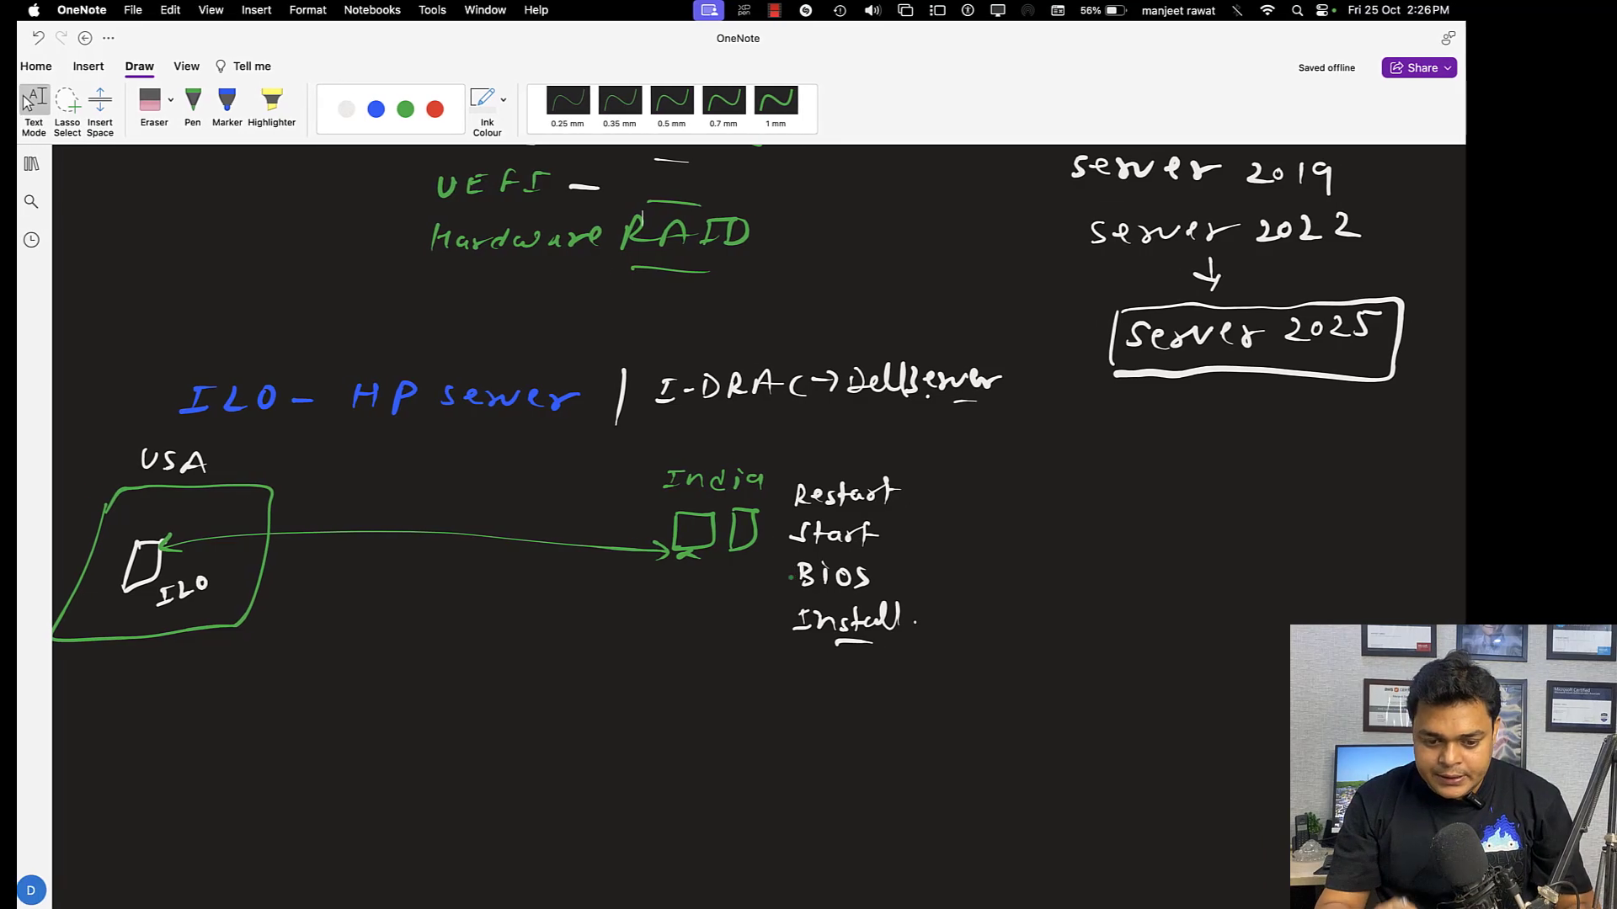
pyautogui.press('super+h')
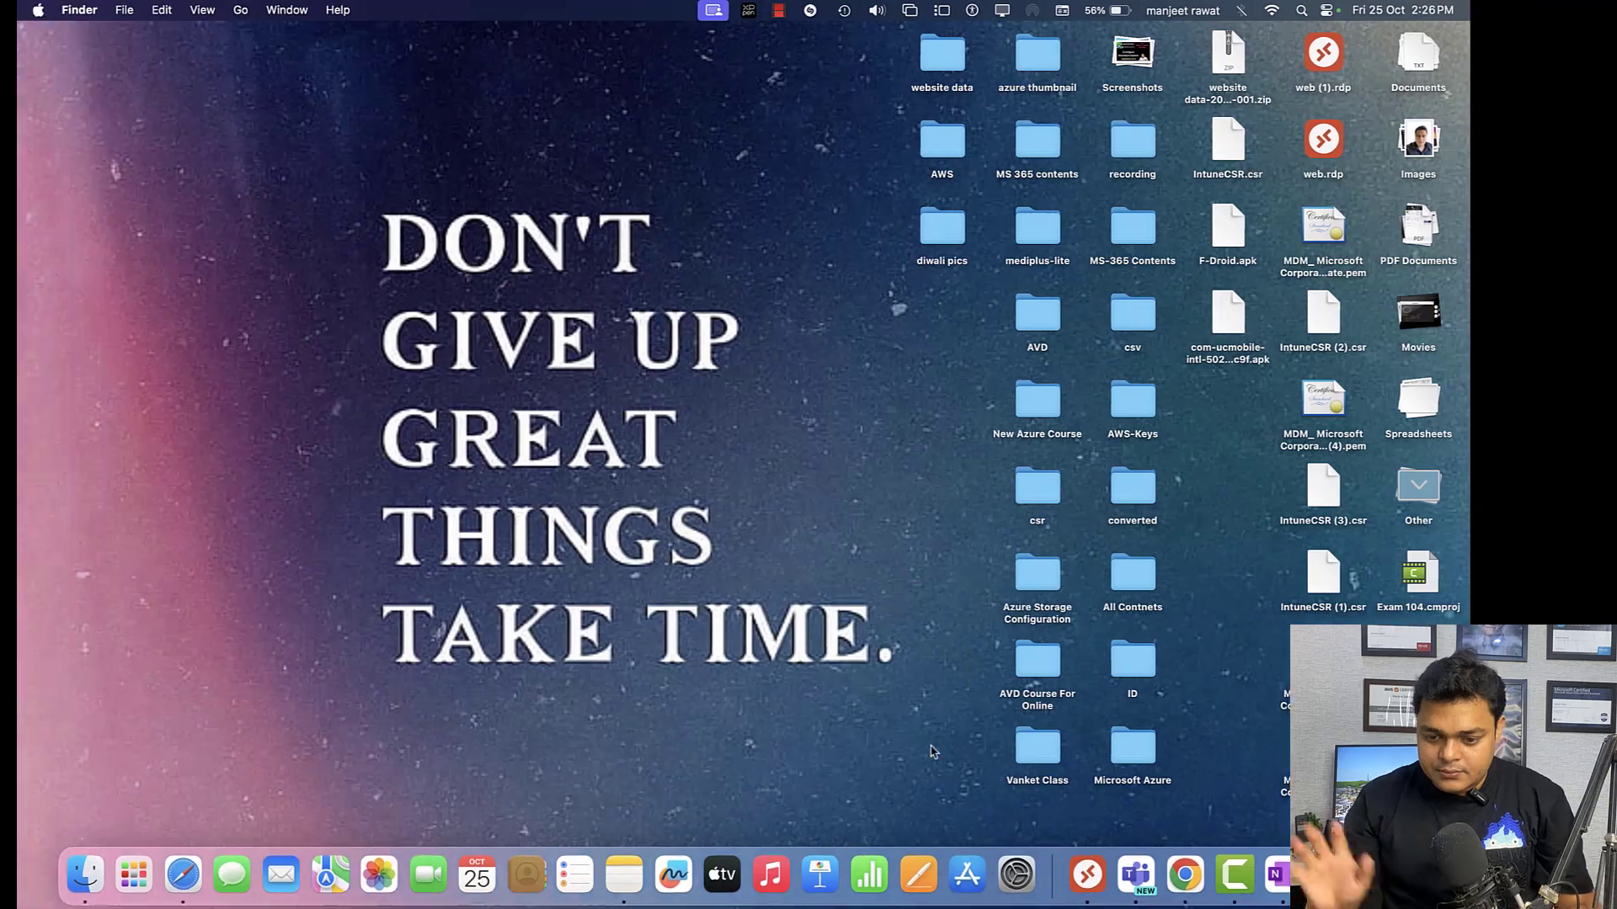
# Step: Switch to the desktop Space and launch Microsoft Remote Desktop from the Dock
pyautogui.rightClick(1234, 874)
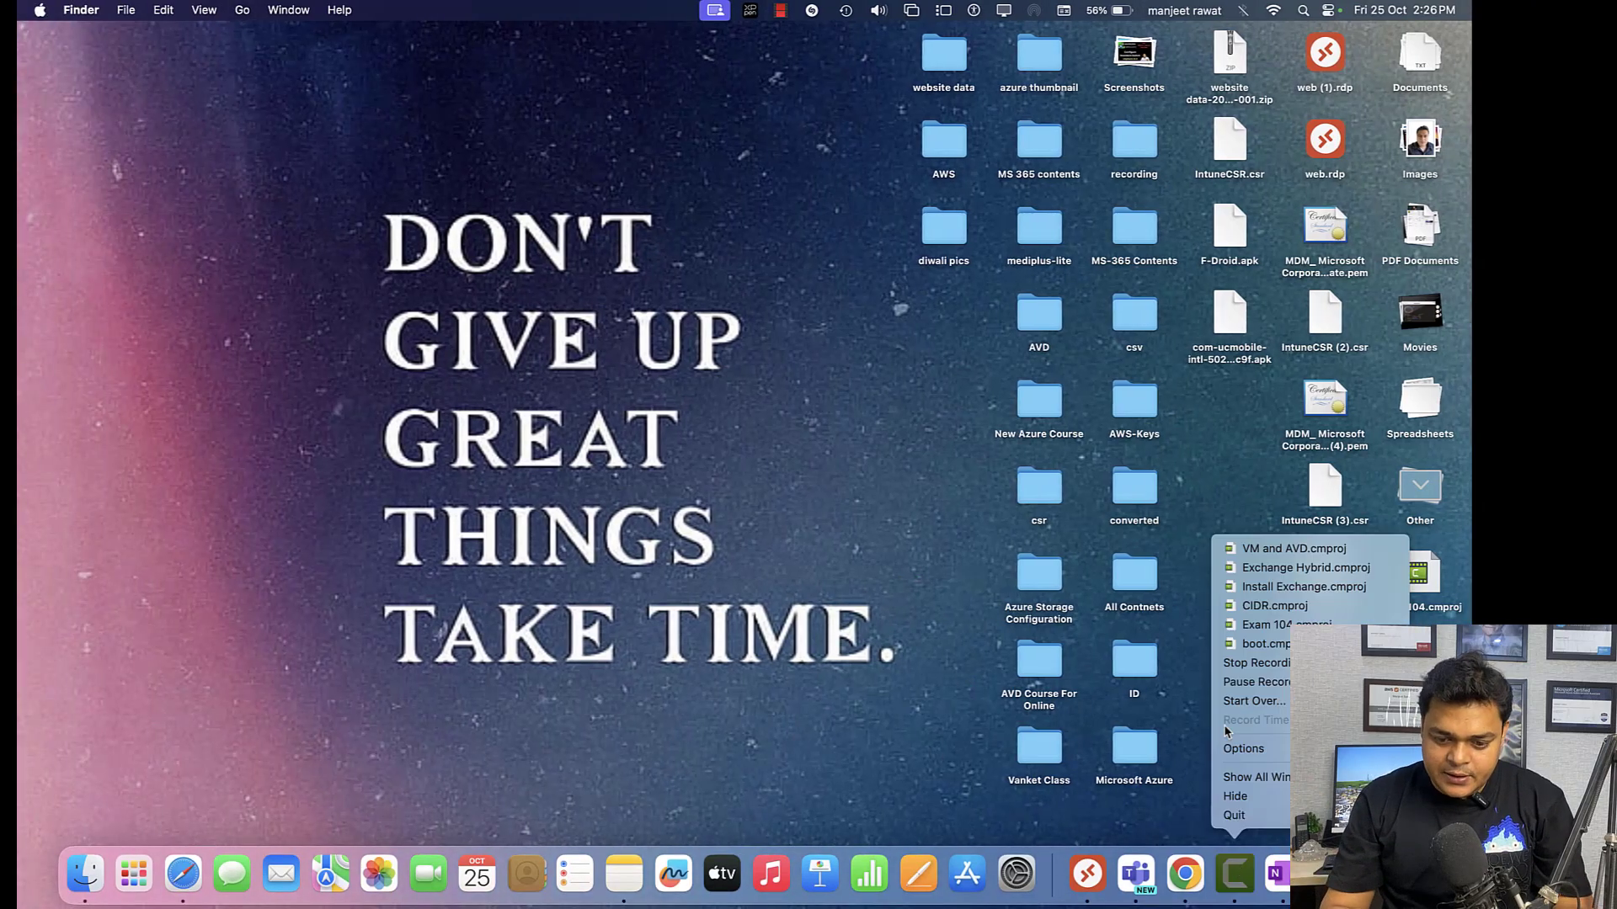
pyautogui.click(1248, 682)
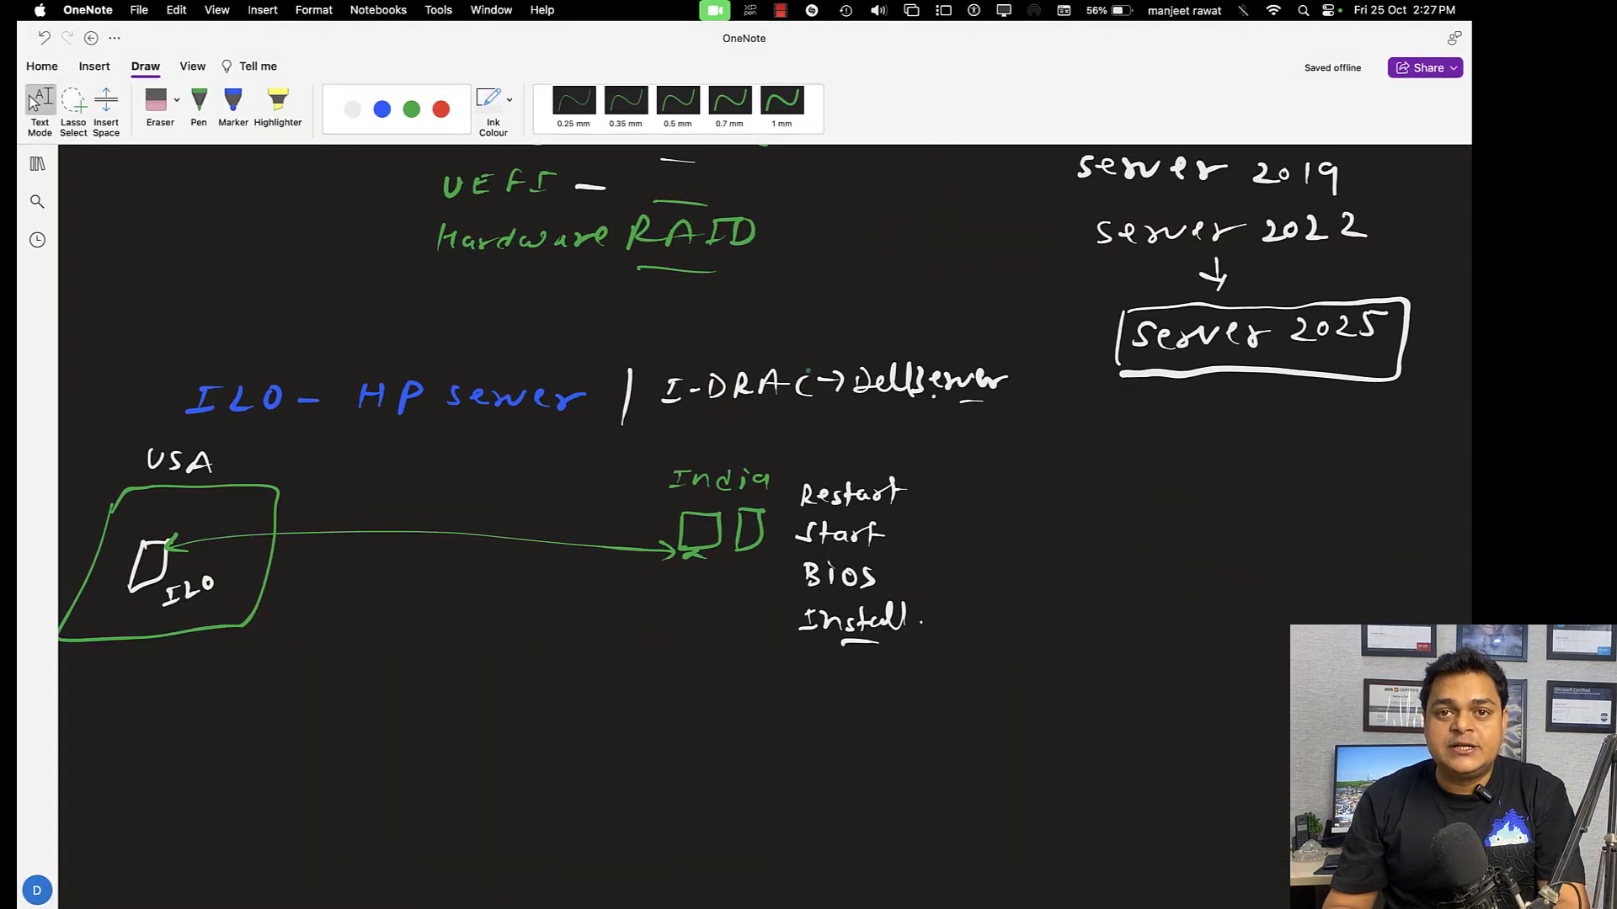
pyautogui.hotkey('ctrl', 'Left')
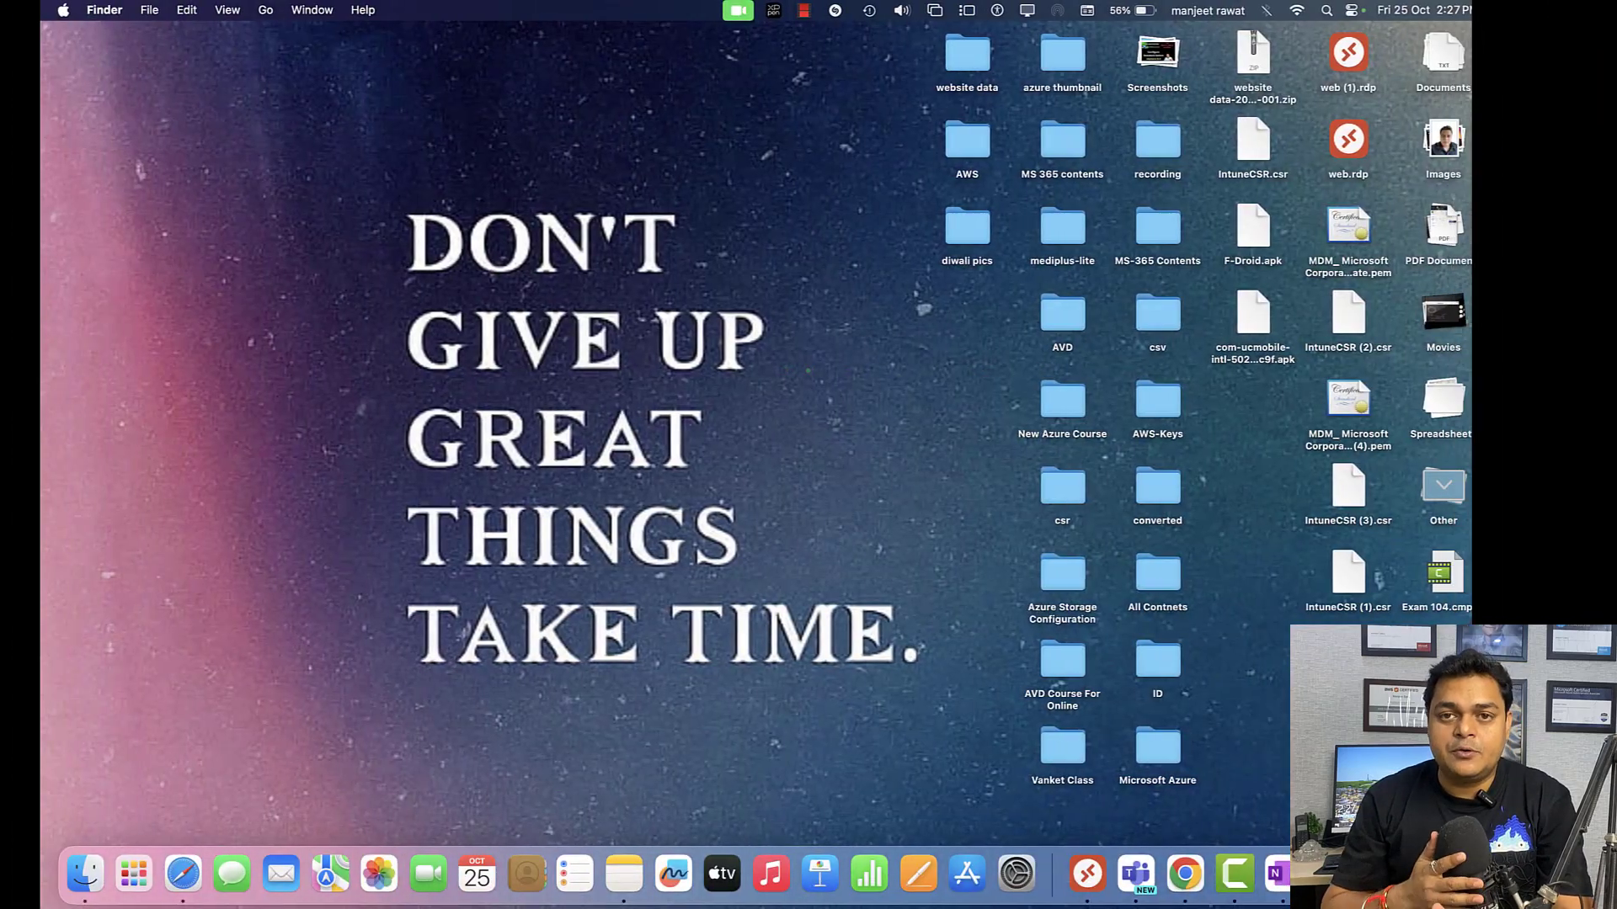
pyautogui.click(1088, 876)
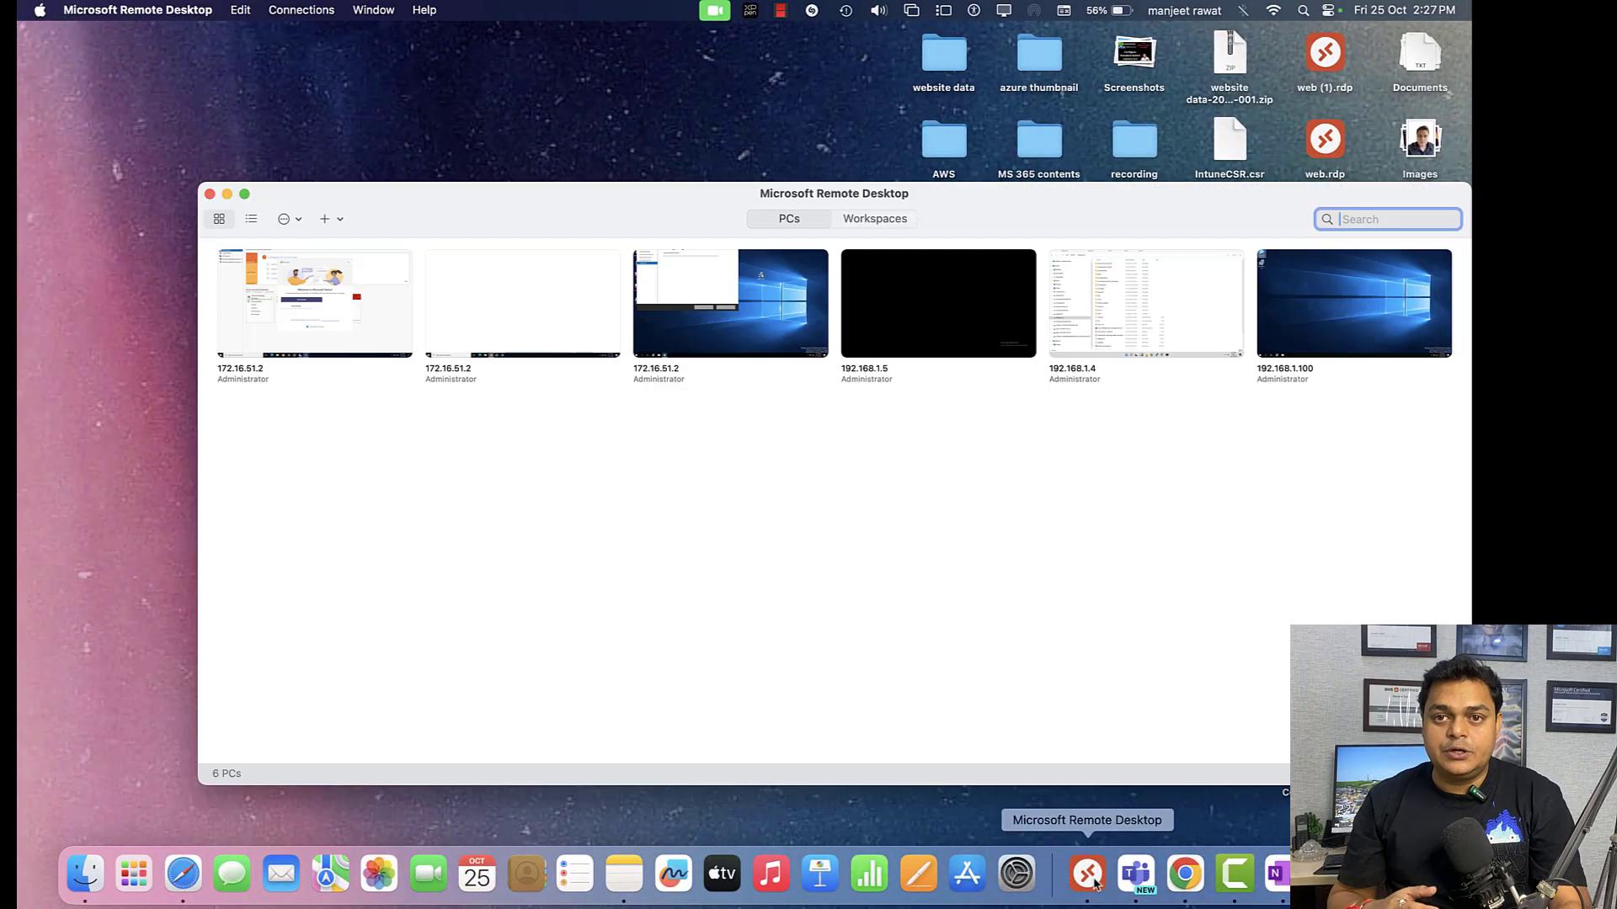
# Step: Try connecting to 192.168.1.4 four times, dismissing each Unable to connect error
pyautogui.doubleClick(1157, 323)
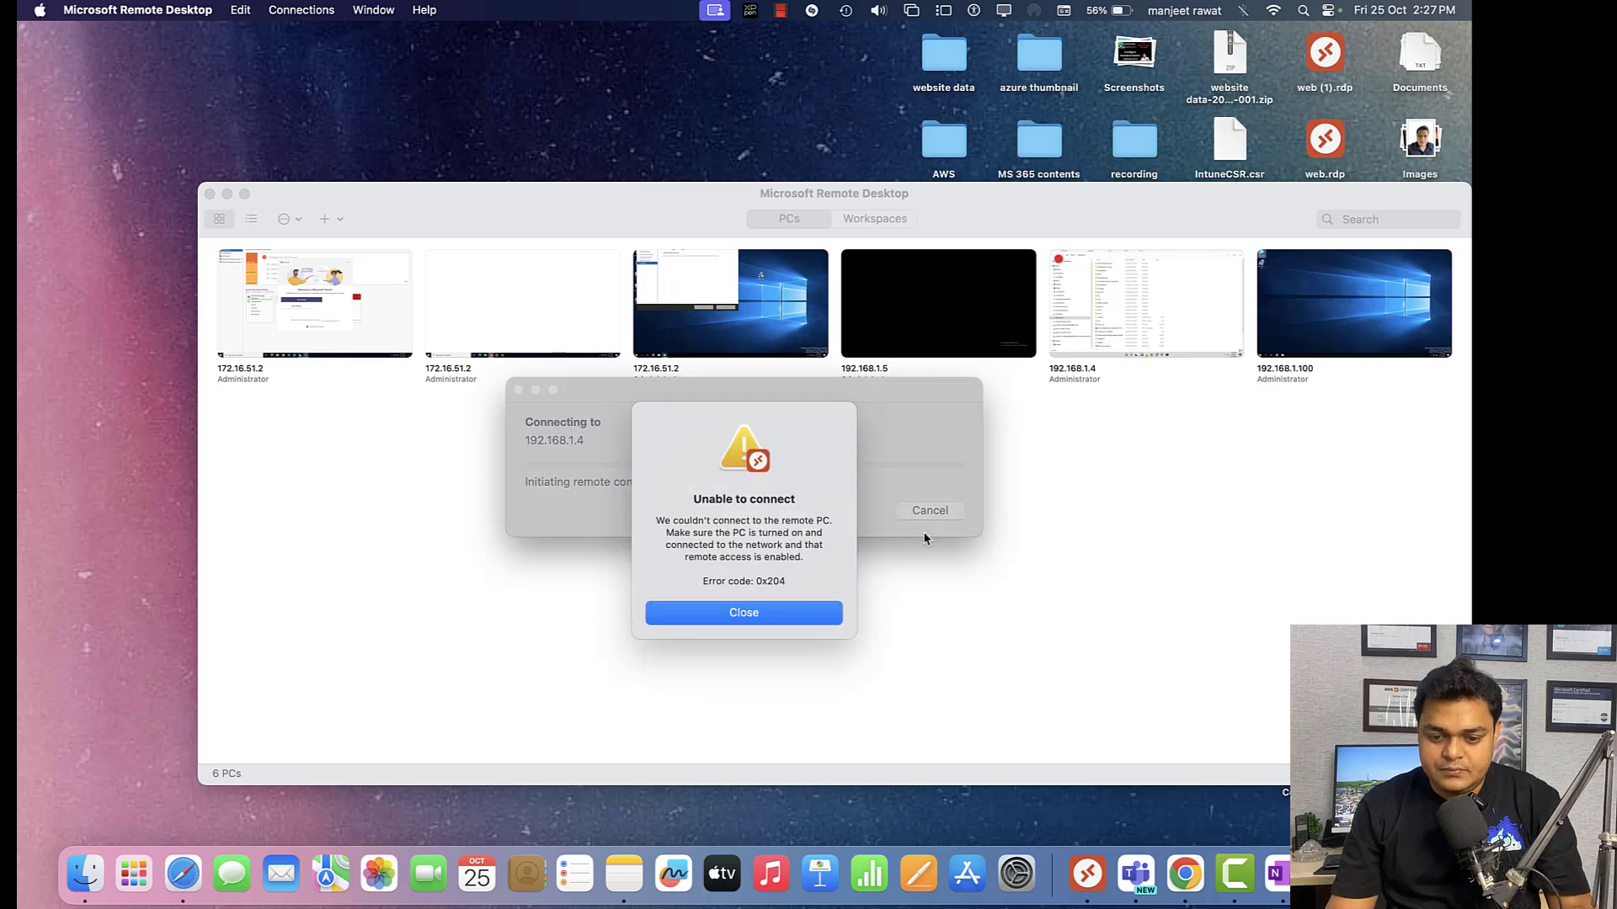
pyautogui.click(782, 624)
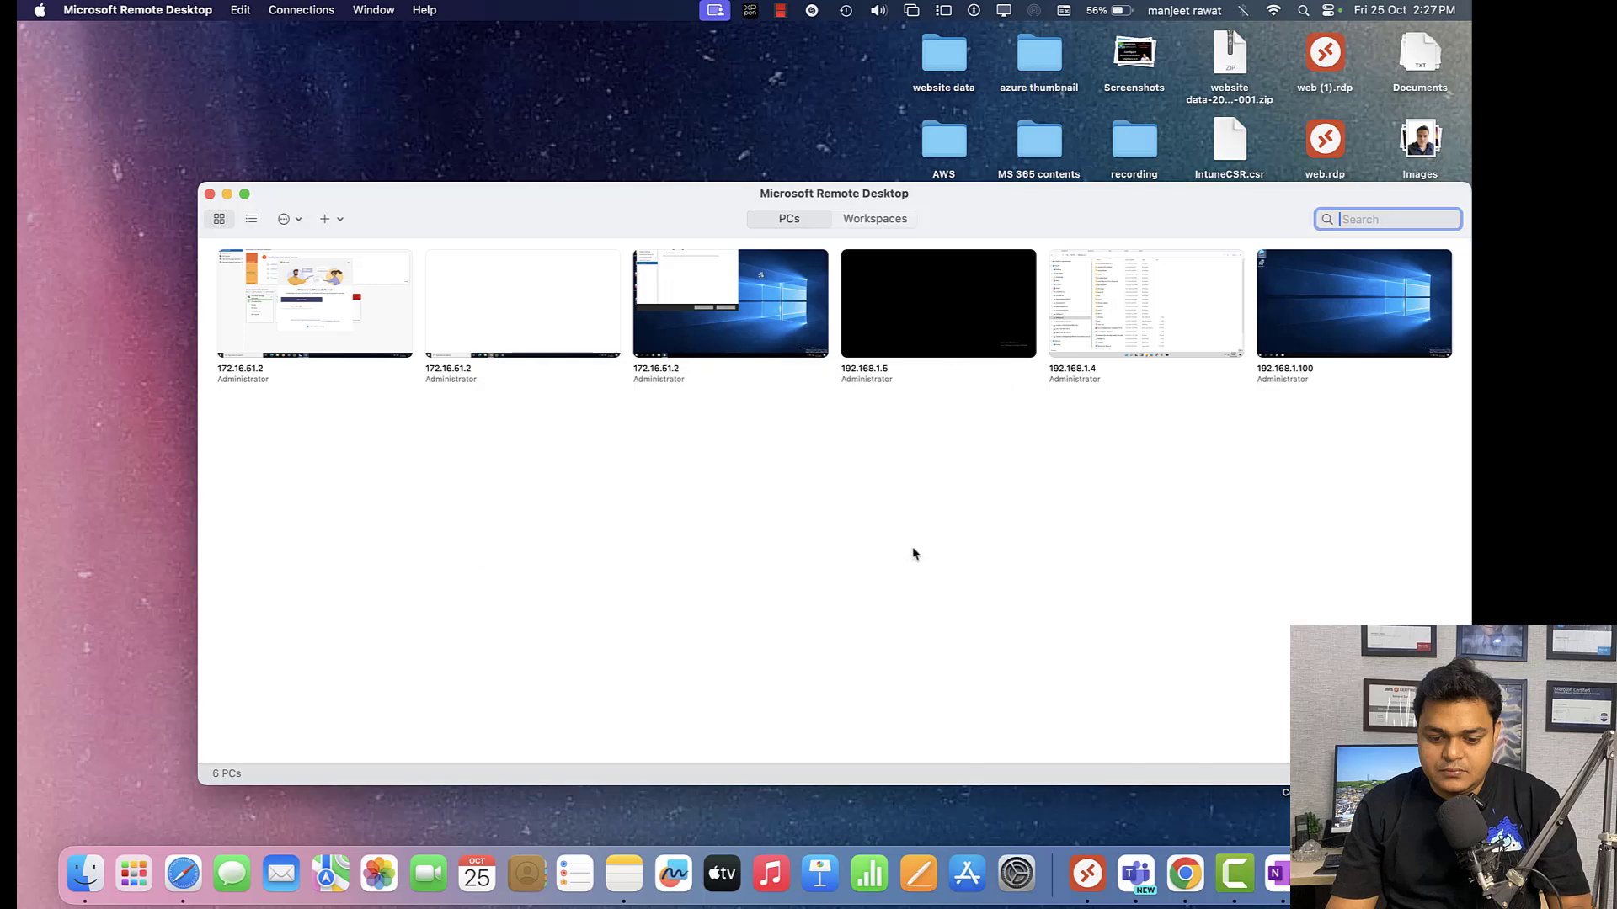
pyautogui.doubleClick(1118, 318)
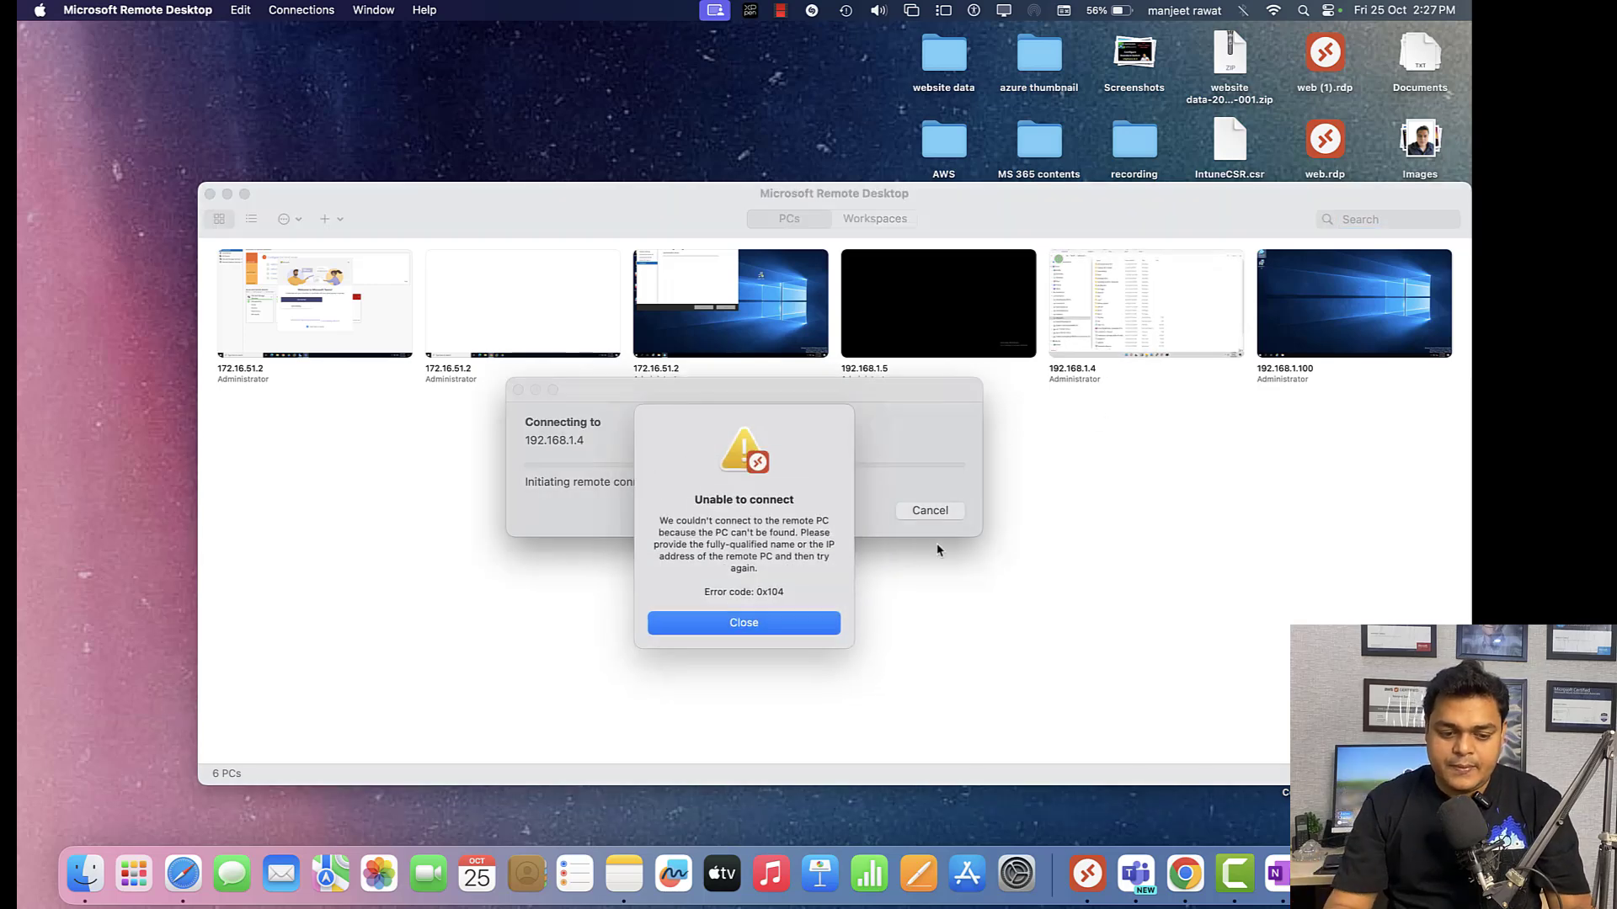
pyautogui.click(754, 632)
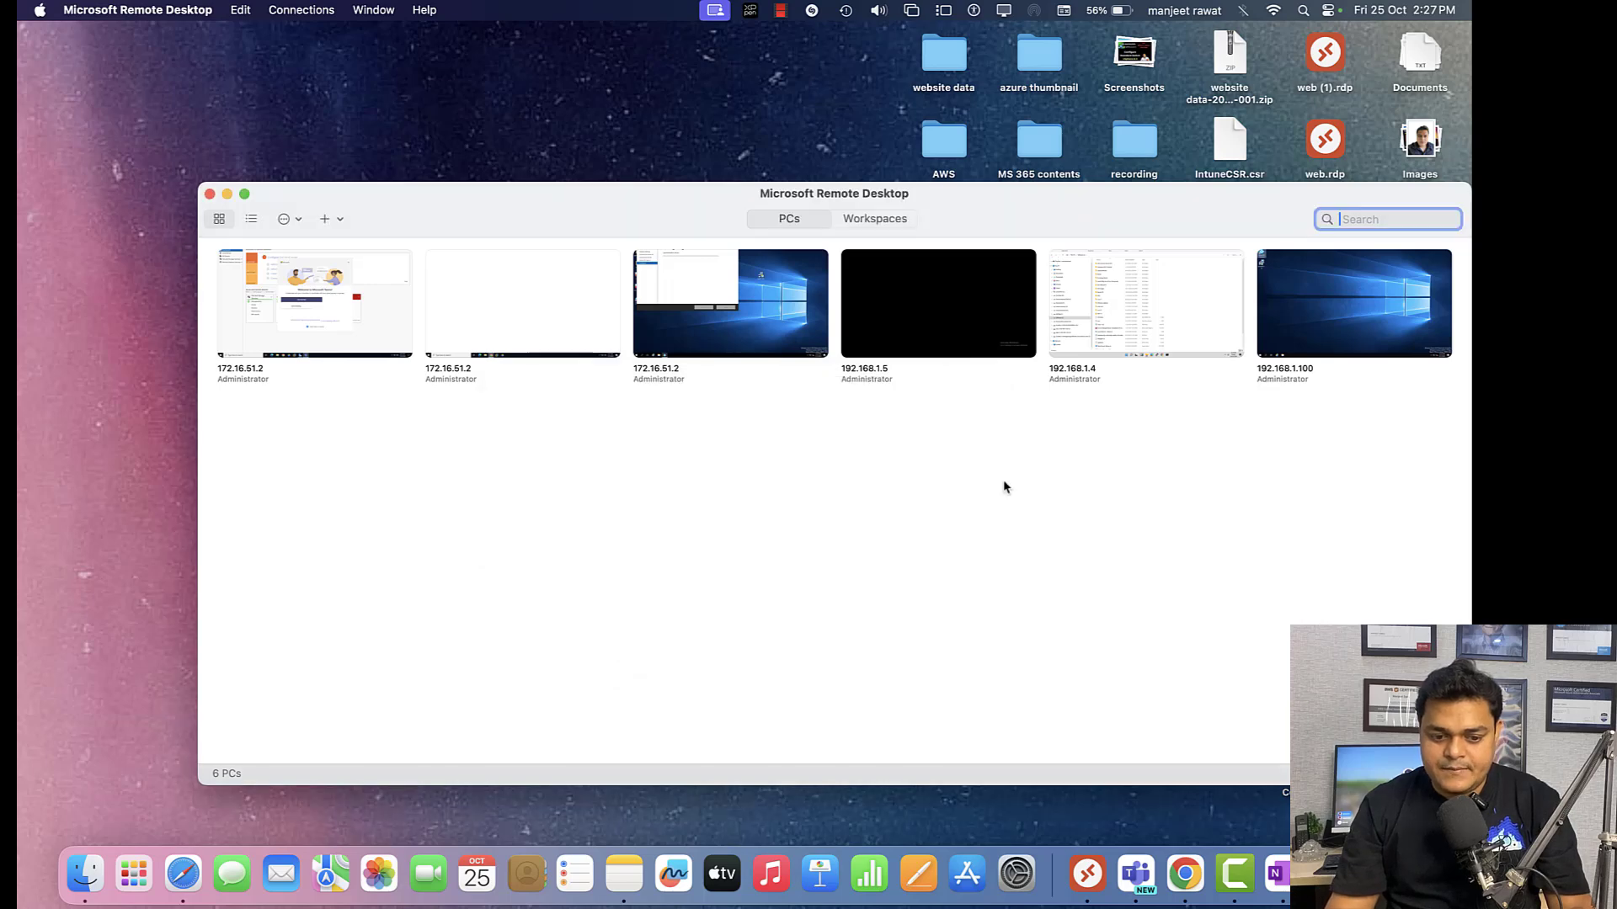
pyautogui.doubleClick(1116, 320)
pyautogui.click(744, 600)
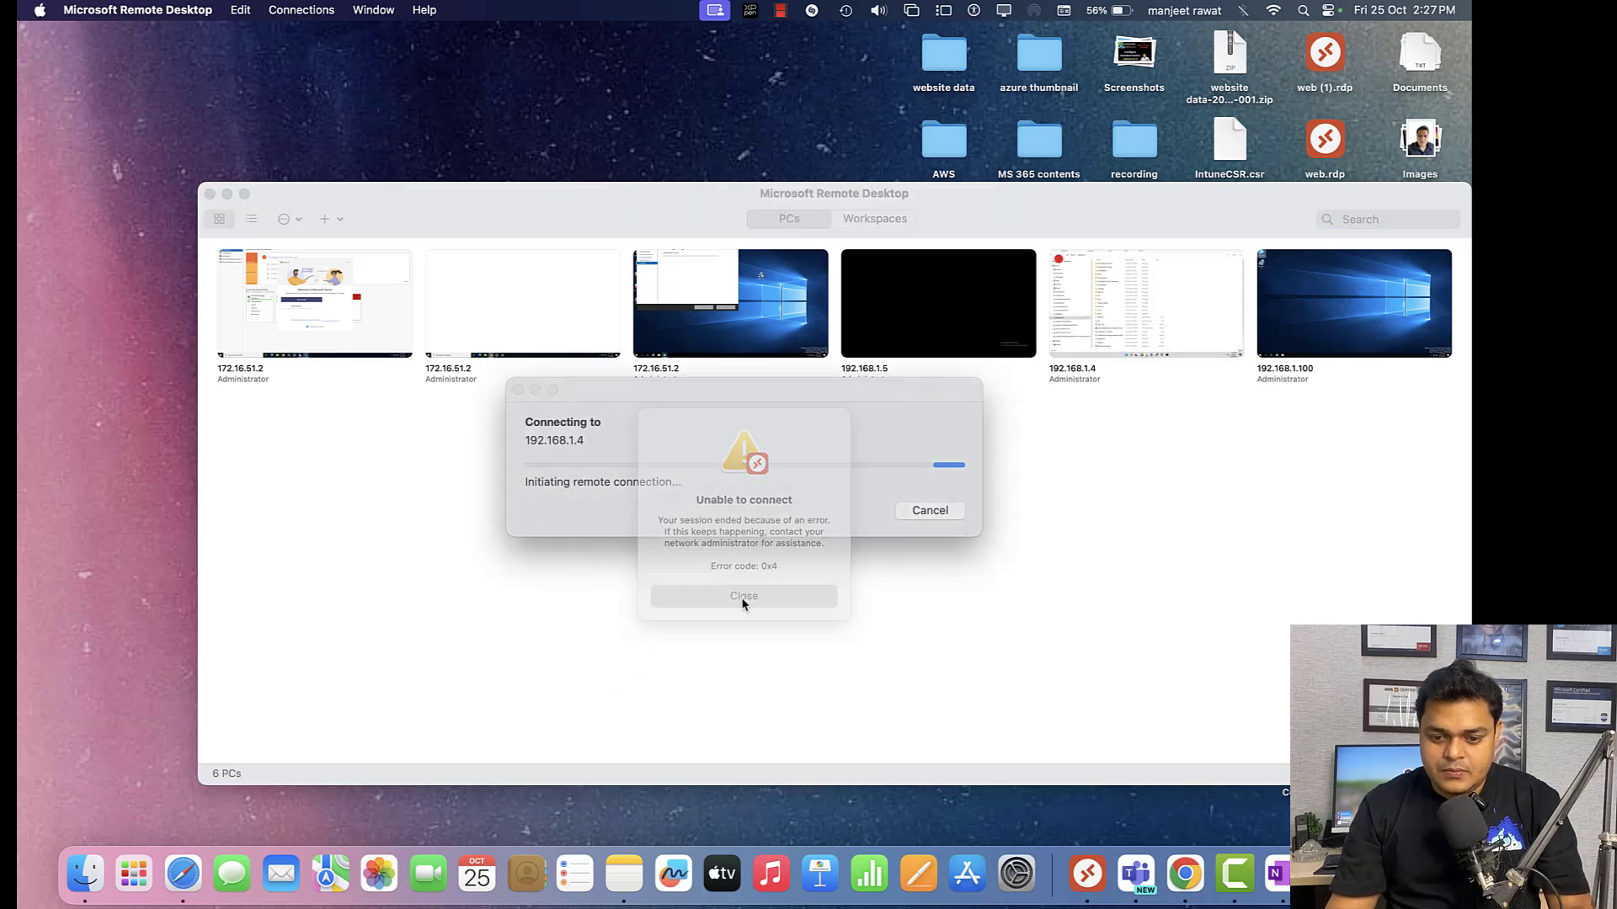
pyautogui.doubleClick(1130, 299)
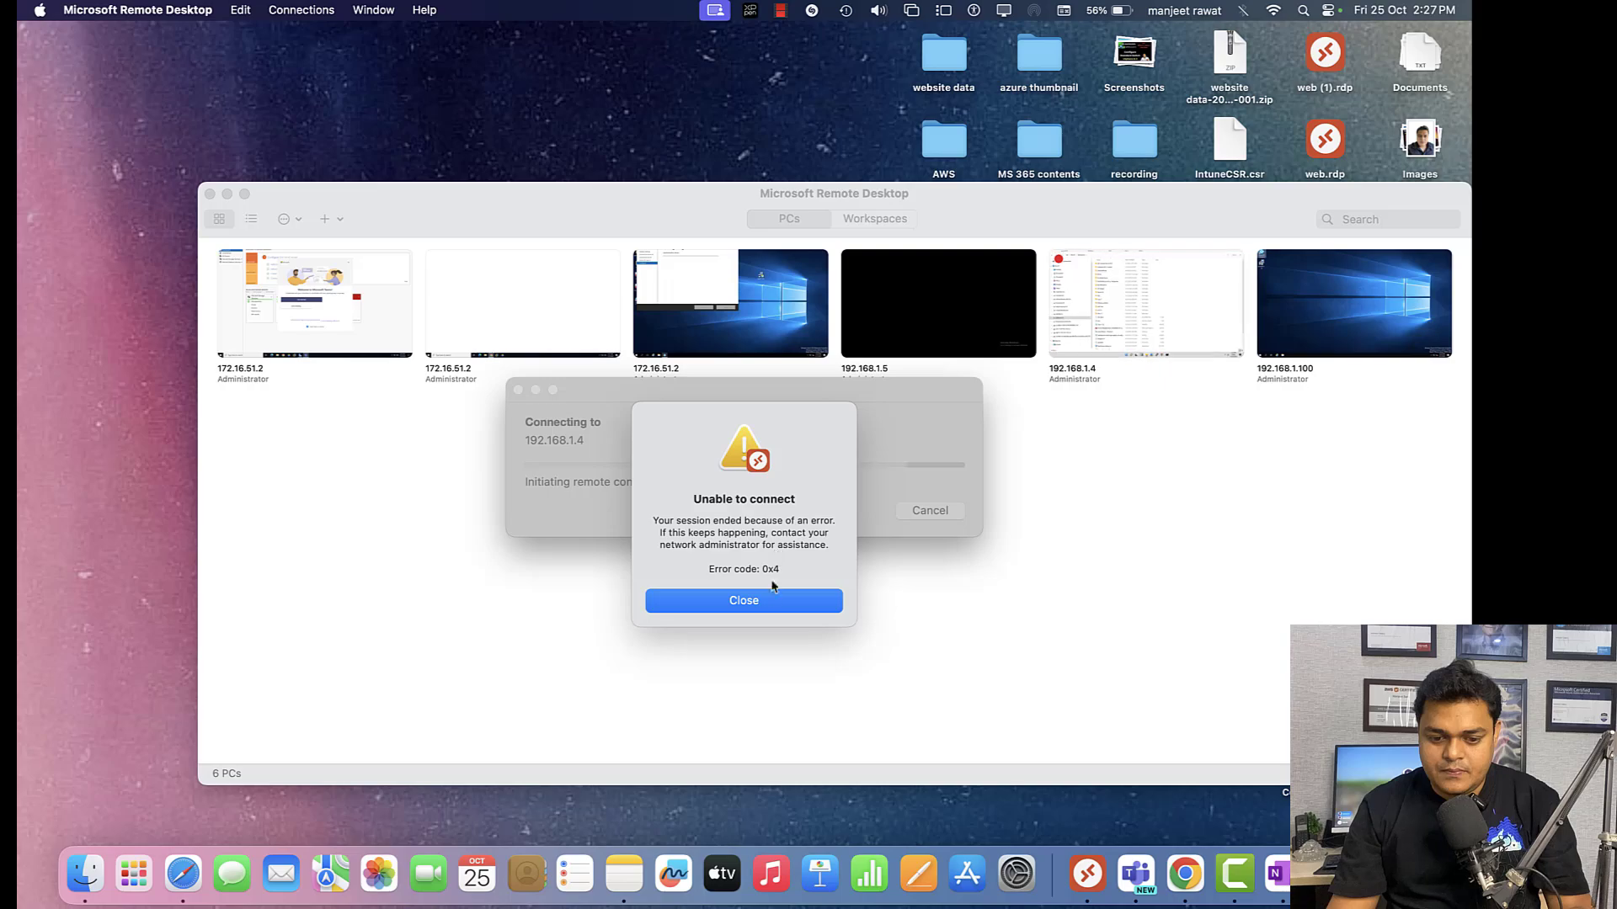
pyautogui.click(768, 597)
# Step: Try 192.168.1.5 and retry 192.168.1.4 after checking the Wi-Fi network; both fail
pyautogui.hotkey('ctrl', 'Right')
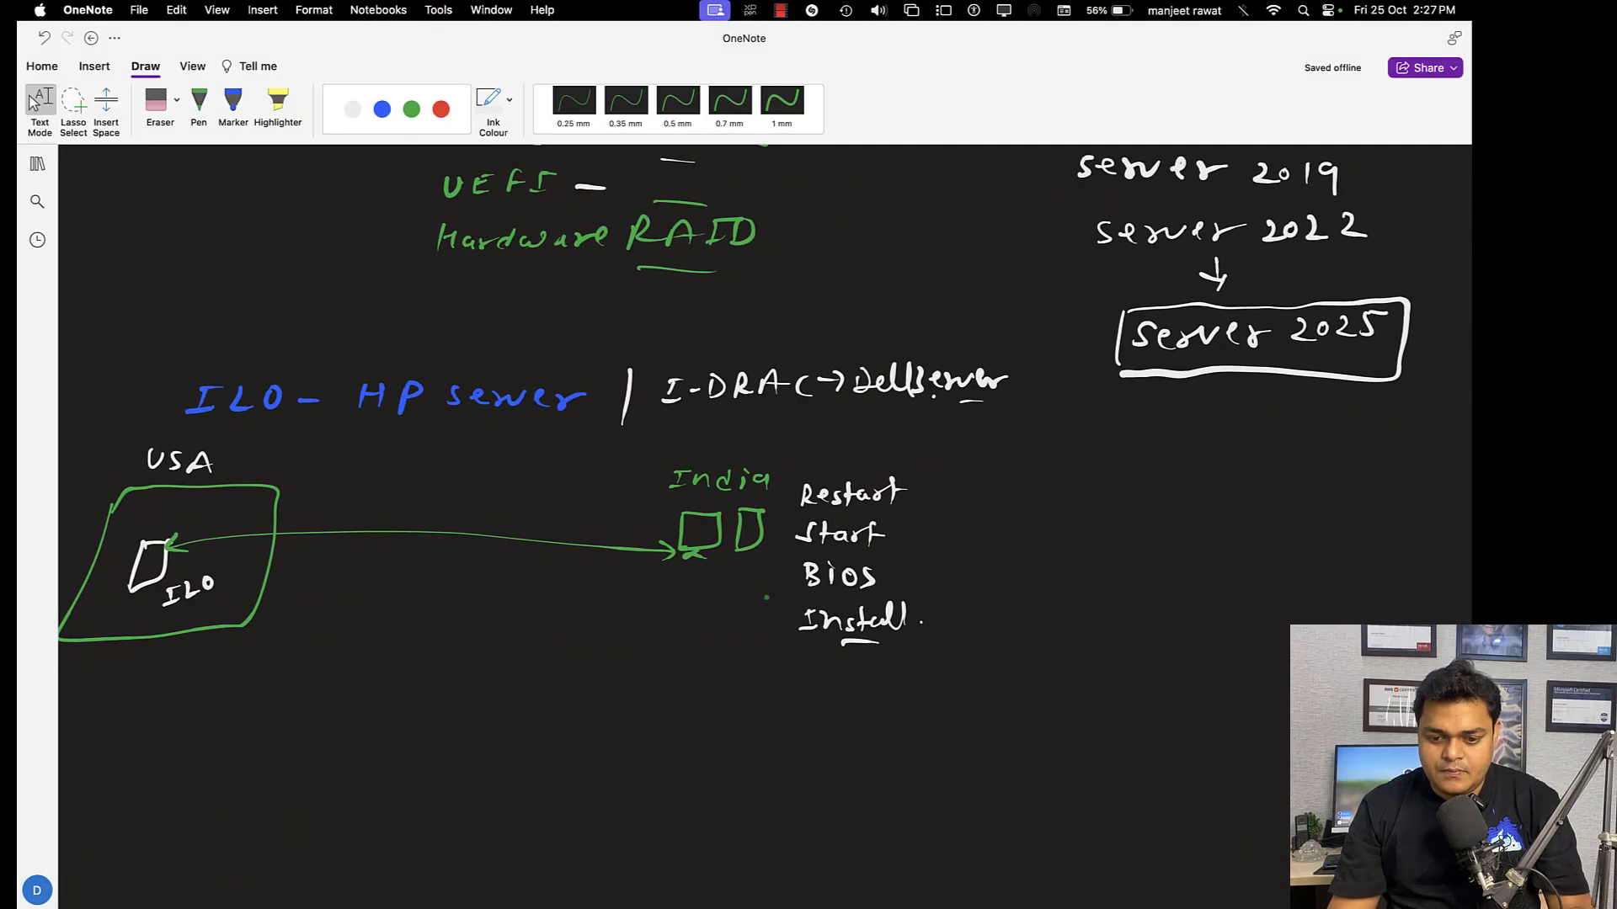
pyautogui.hotkey('ctrl', 'Left')
pyautogui.hotkey('ctrl', 'Right')
pyautogui.hotkey('ctrl', 'Left')
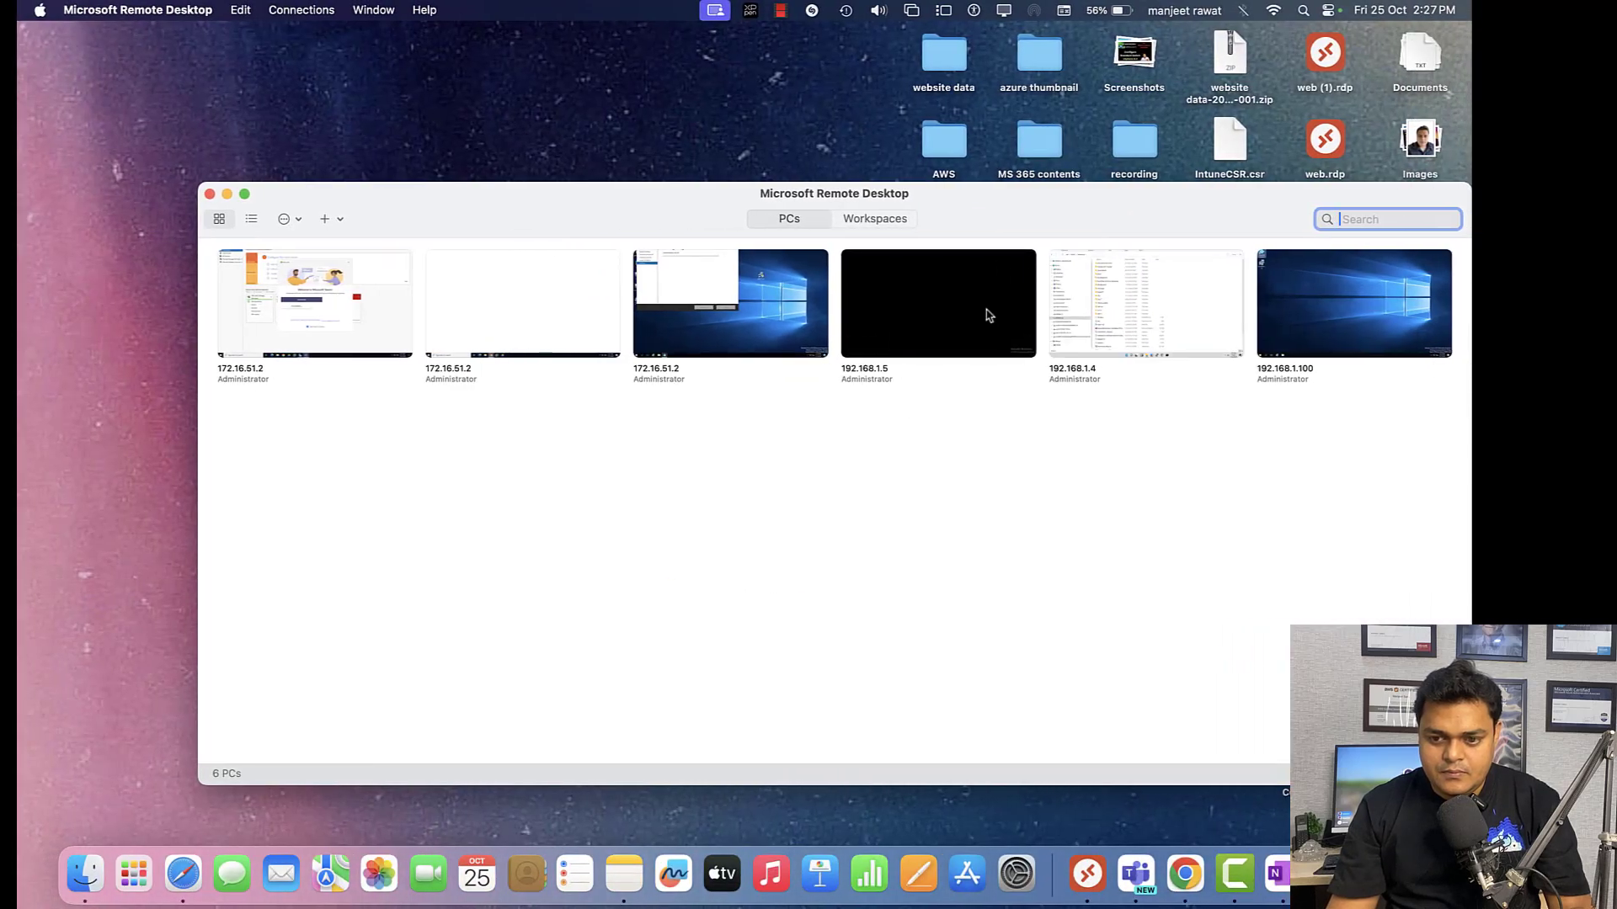
pyautogui.doubleClick(988, 315)
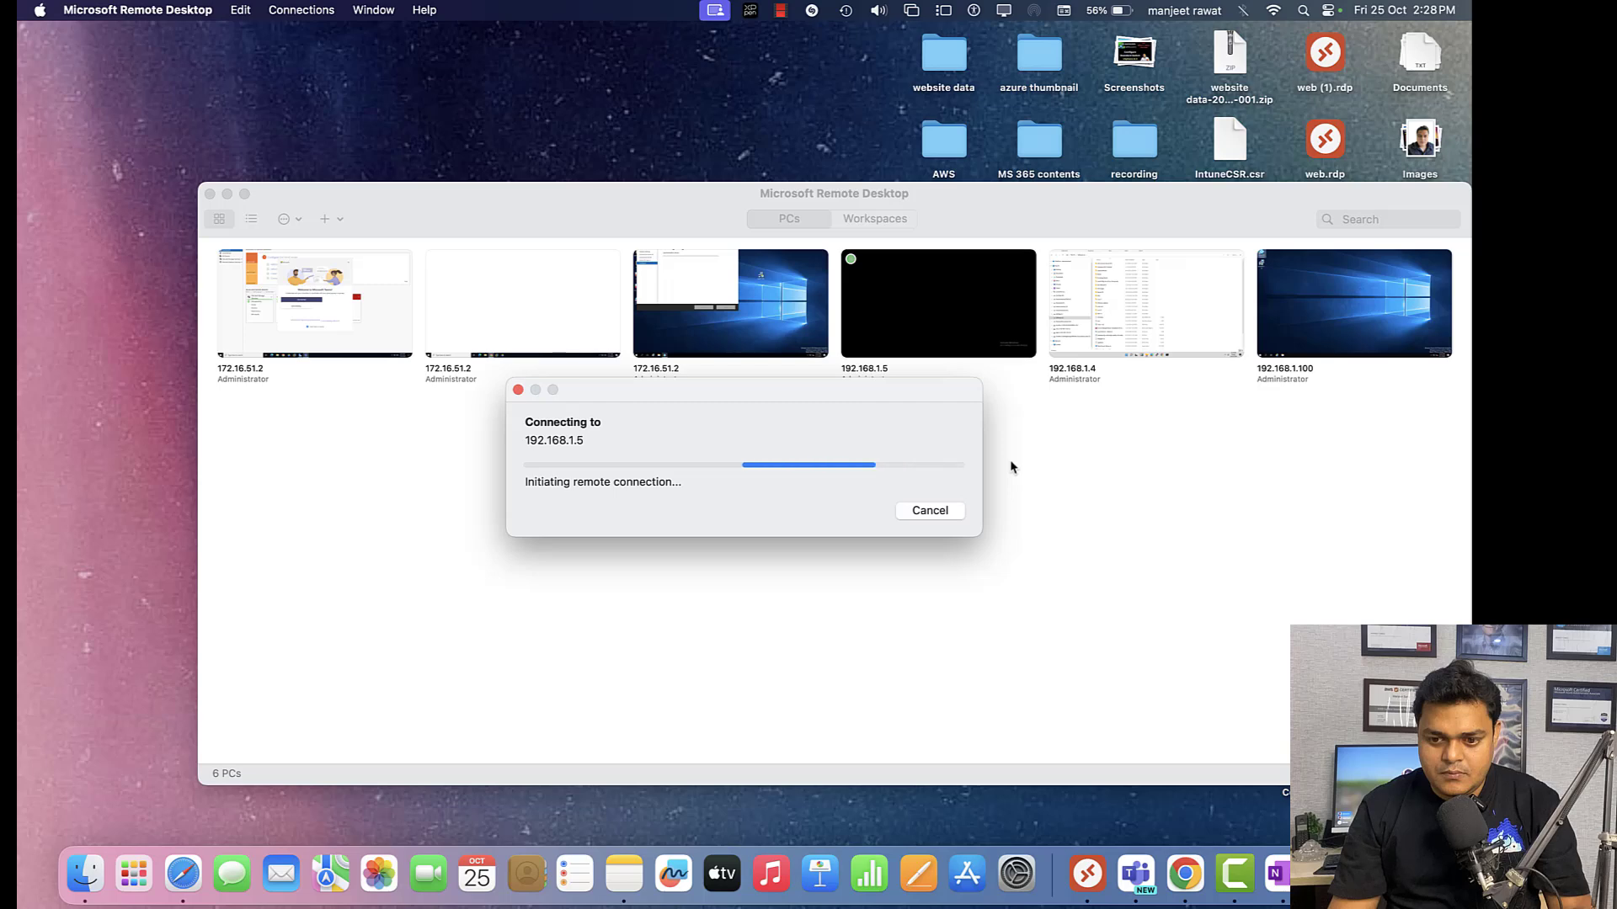
pyautogui.moveTo(1160, 357)
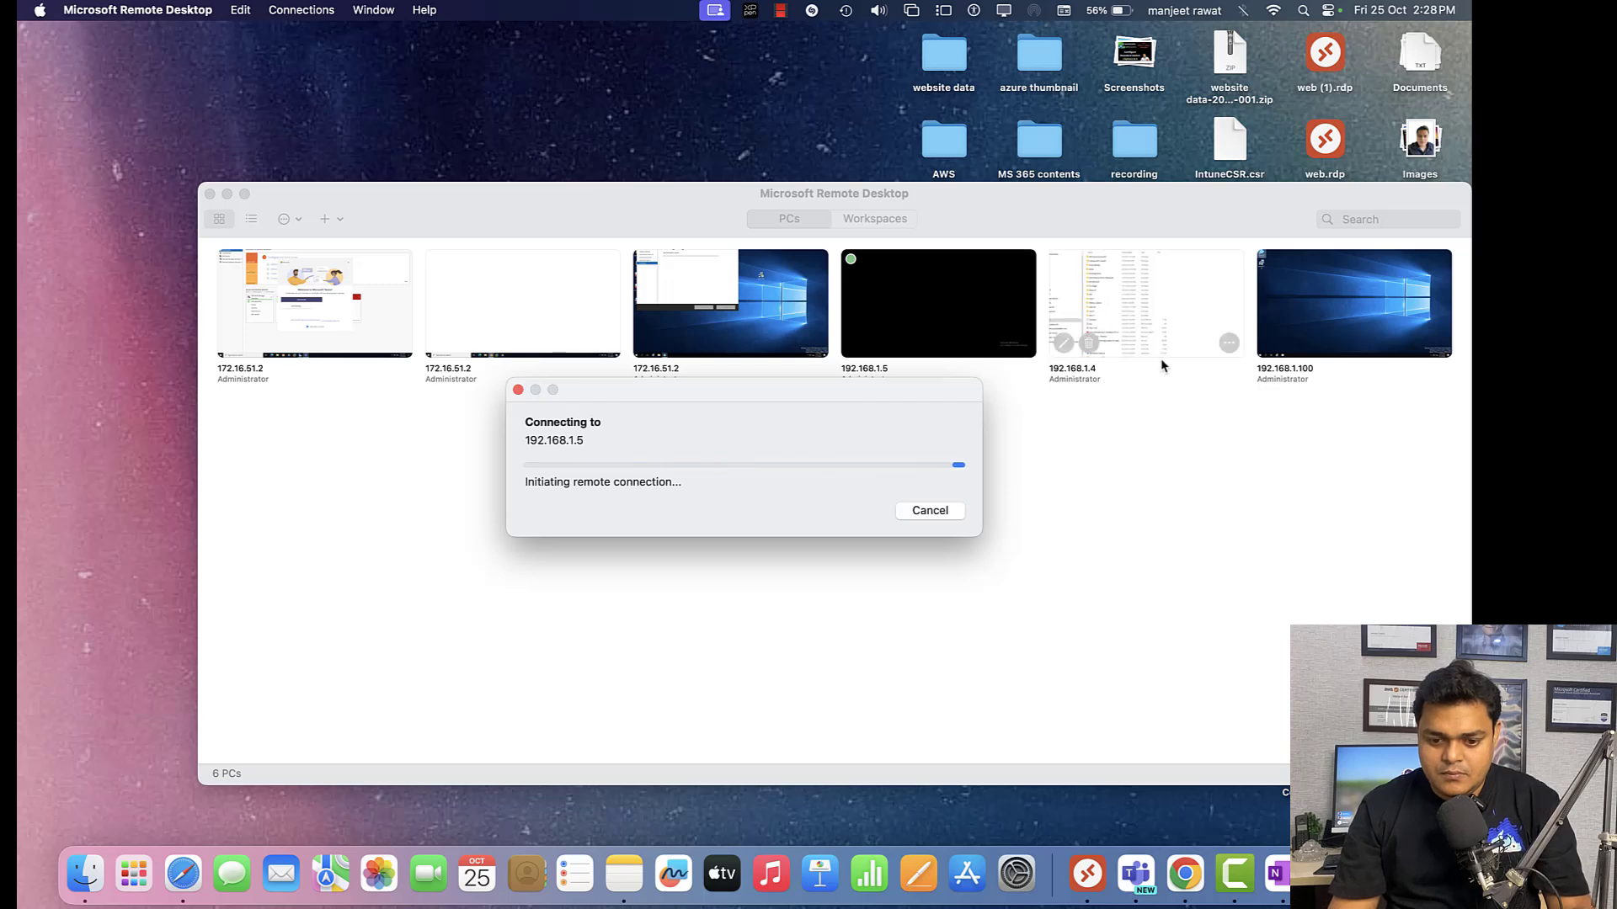
pyautogui.doubleClick(1176, 305)
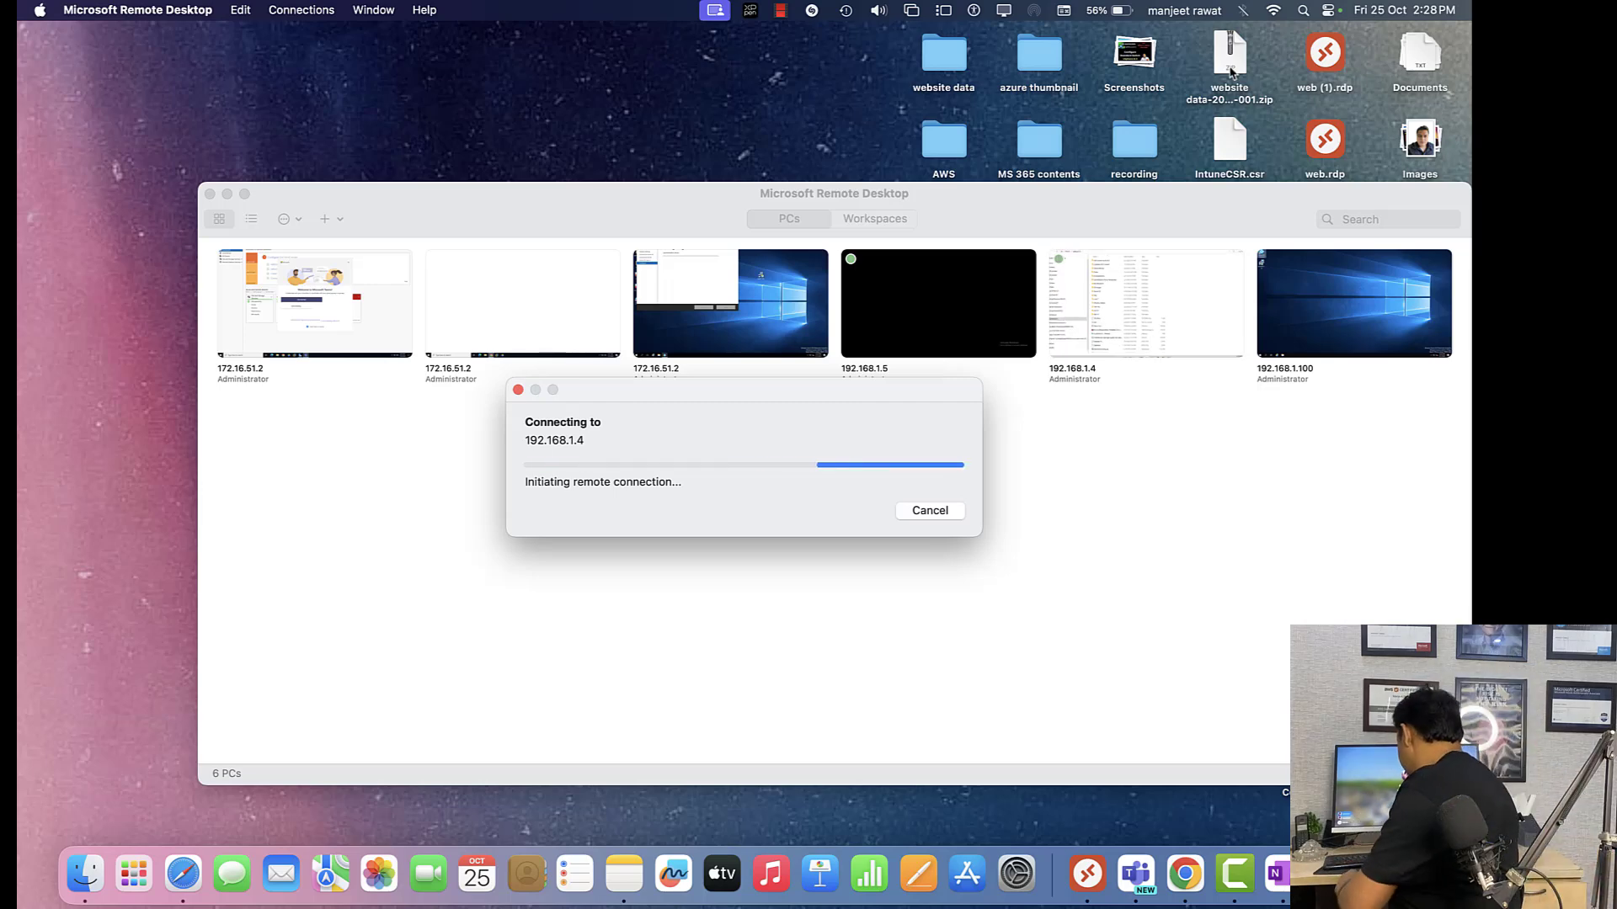
pyautogui.click(1273, 10)
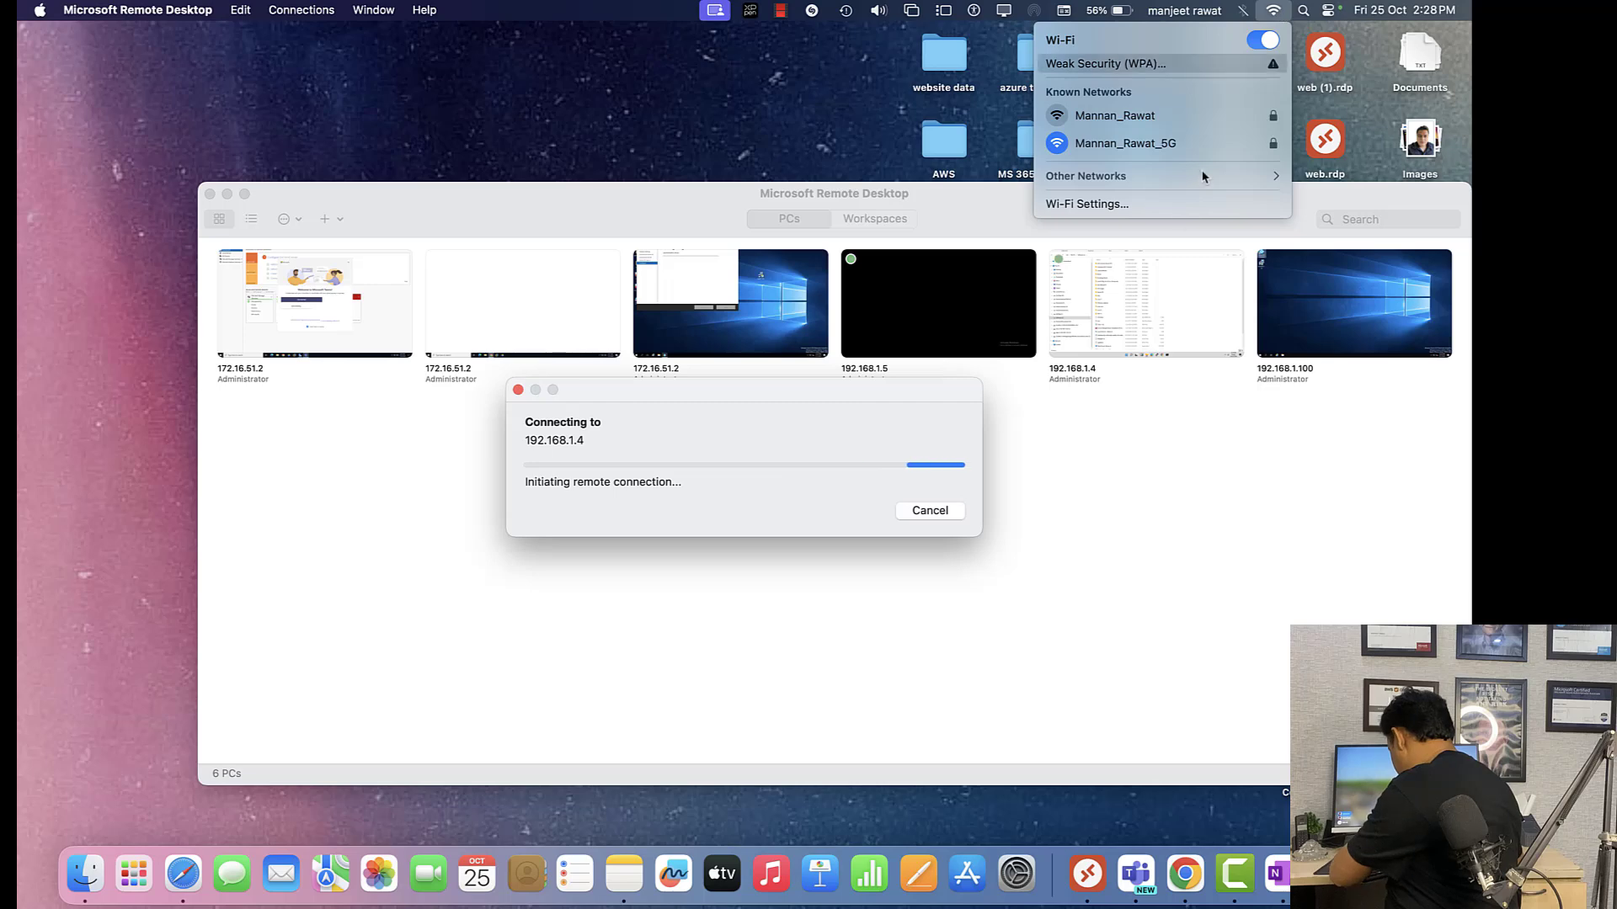
pyautogui.click(1159, 477)
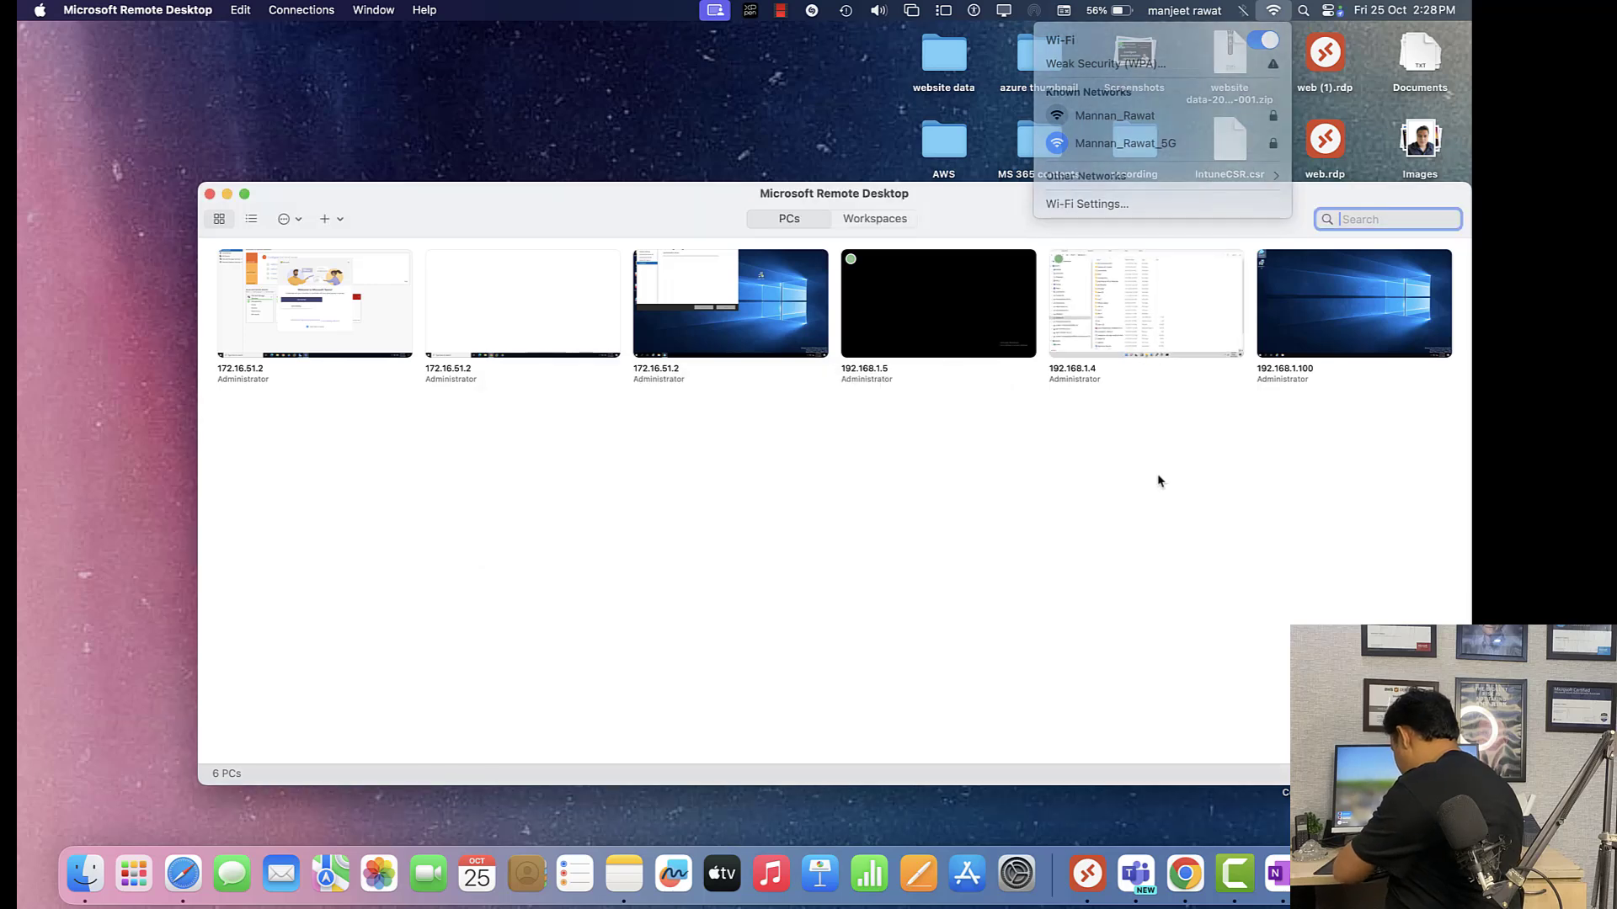
pyautogui.doubleClick(1157, 274)
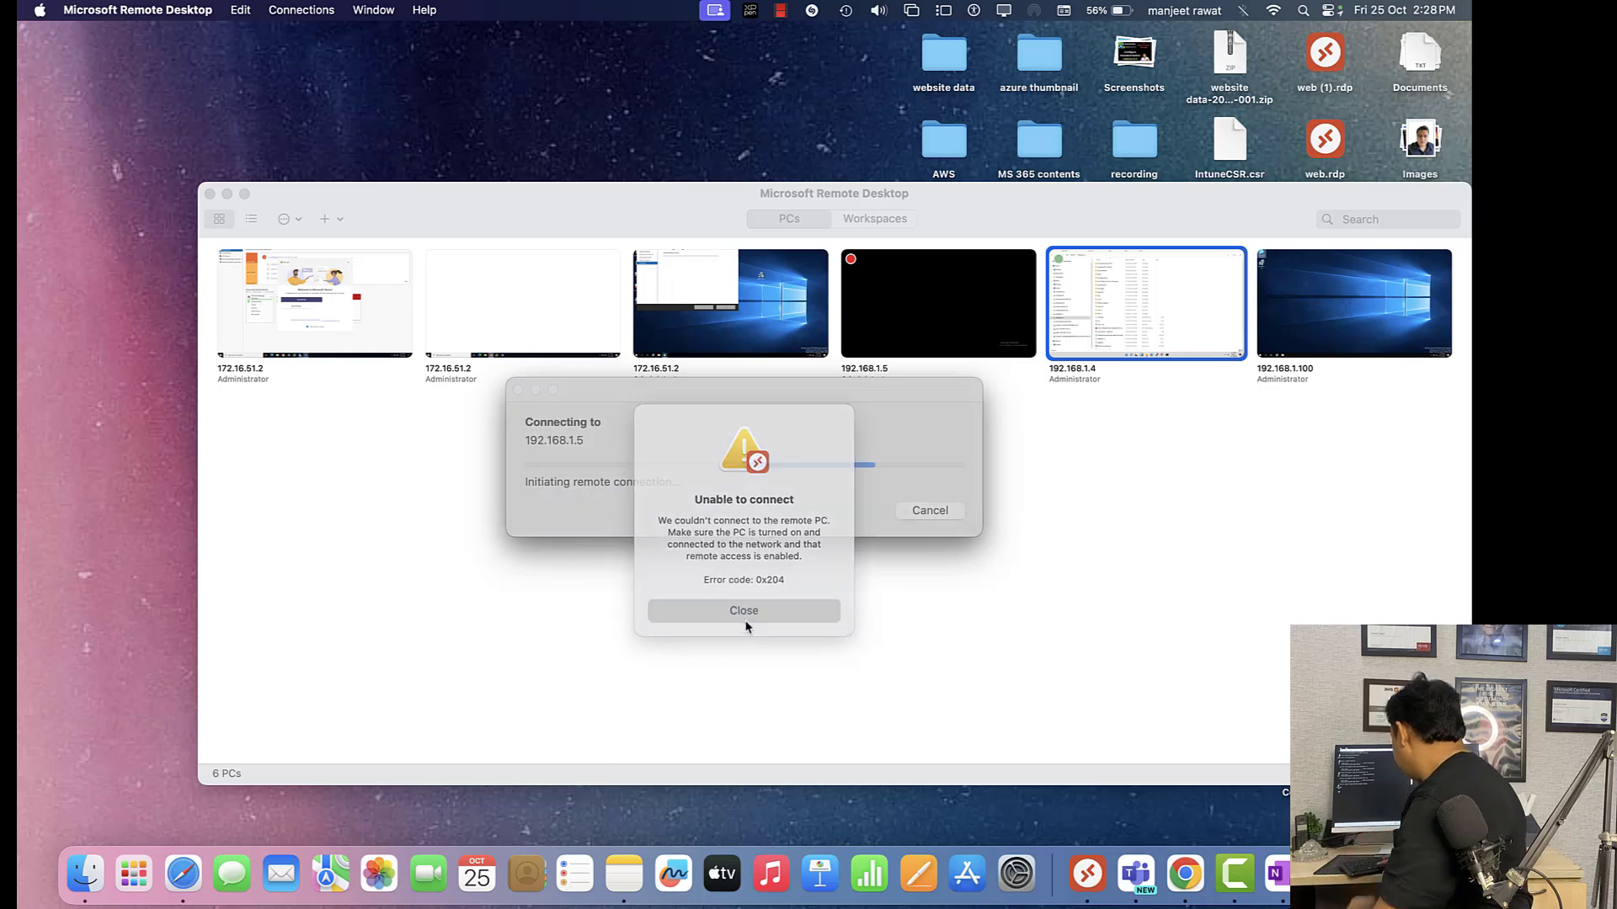
pyautogui.click(745, 623)
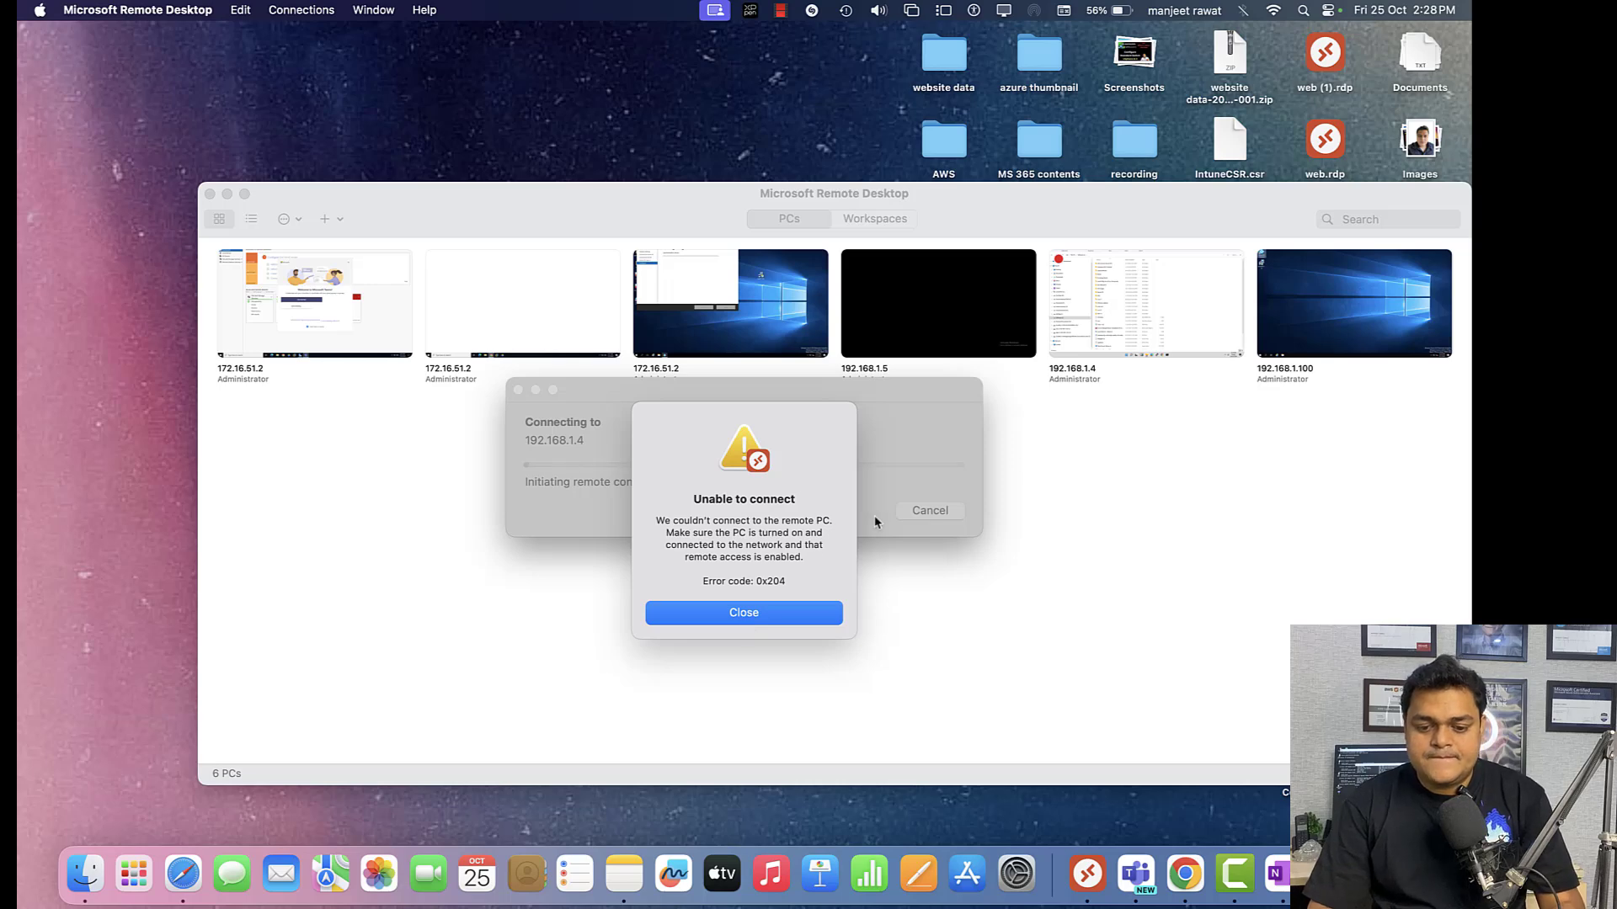
# Step: Change the saved PC's address to 192.168.1.9, then connect and accept the certificate warning
pyautogui.click(743, 612)
pyautogui.rightClick(1110, 276)
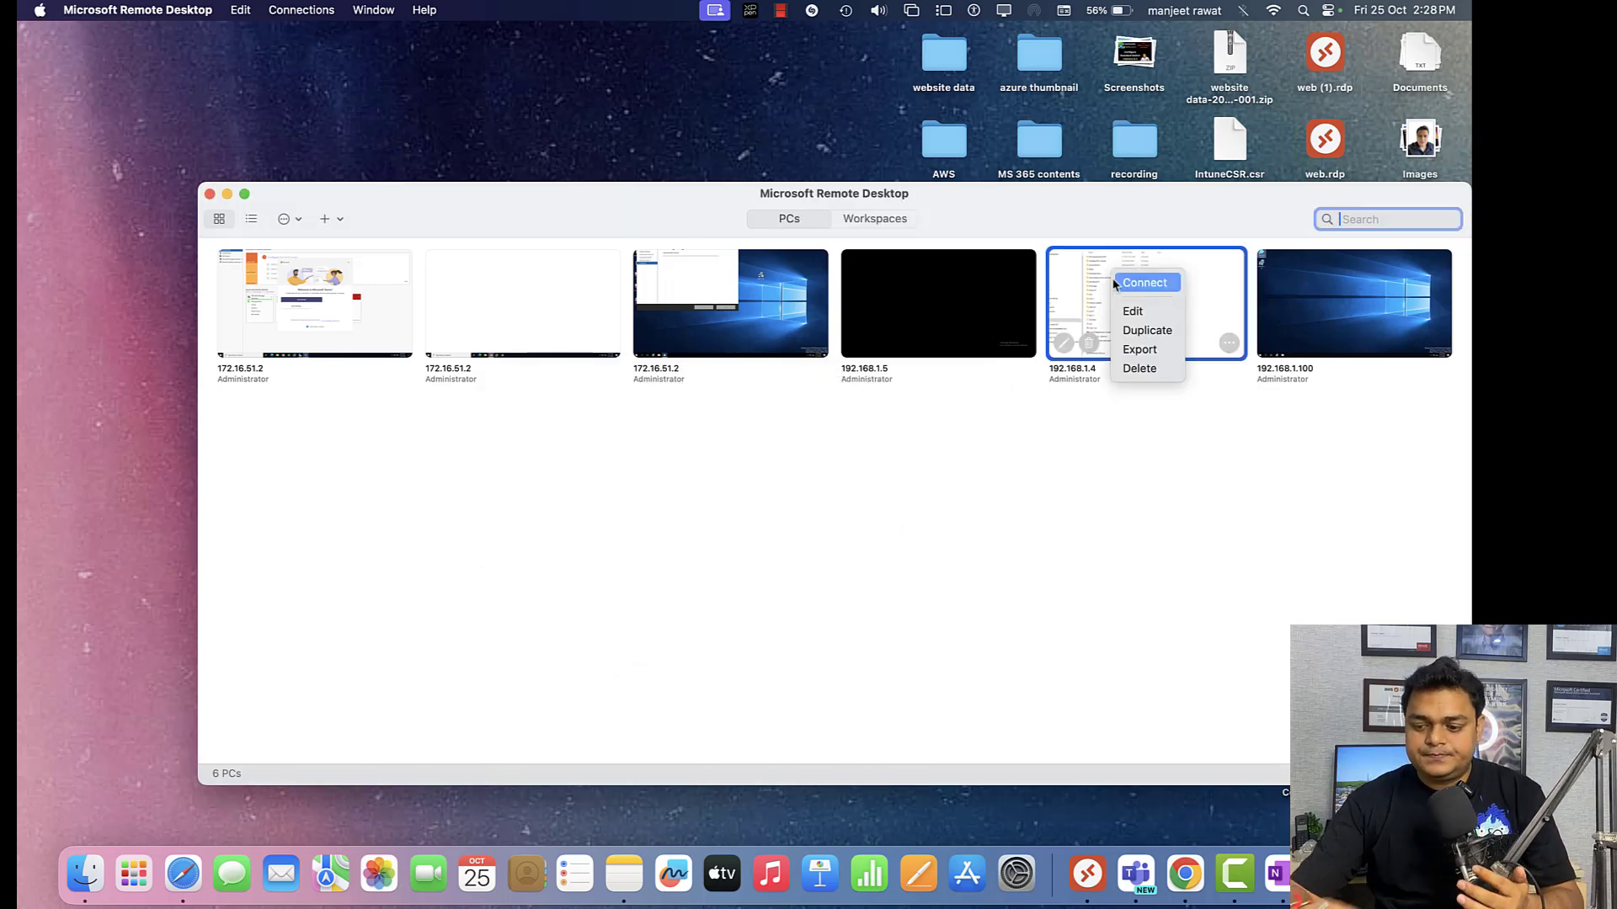
pyautogui.click(1141, 312)
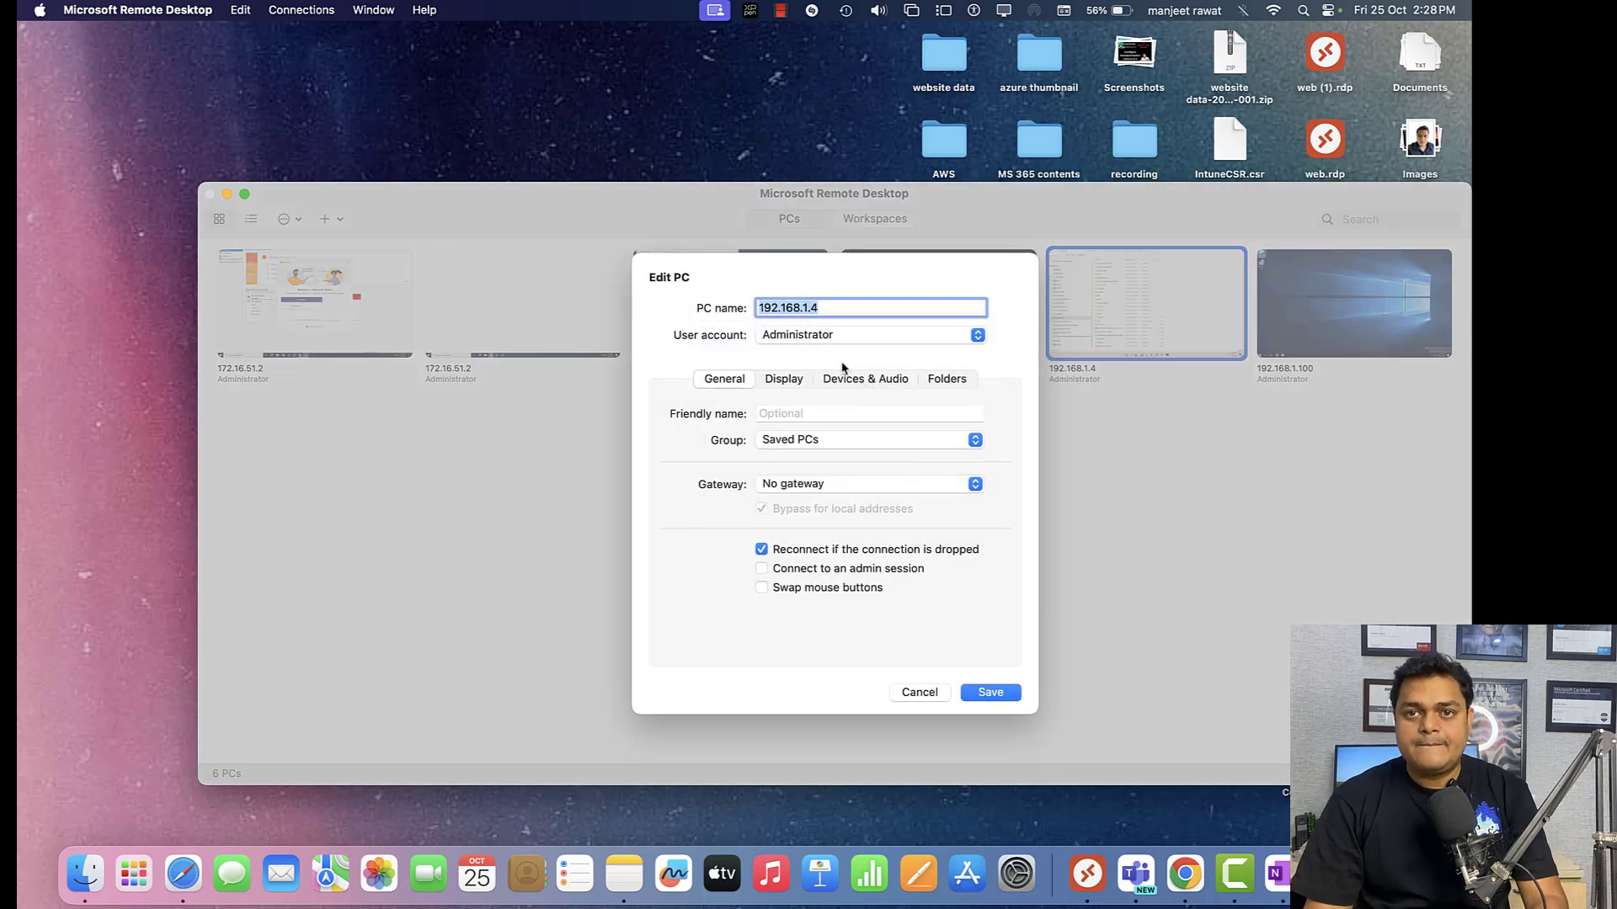
pyautogui.click(838, 308)
pyautogui.press('BackSpace')
pyautogui.write('9')
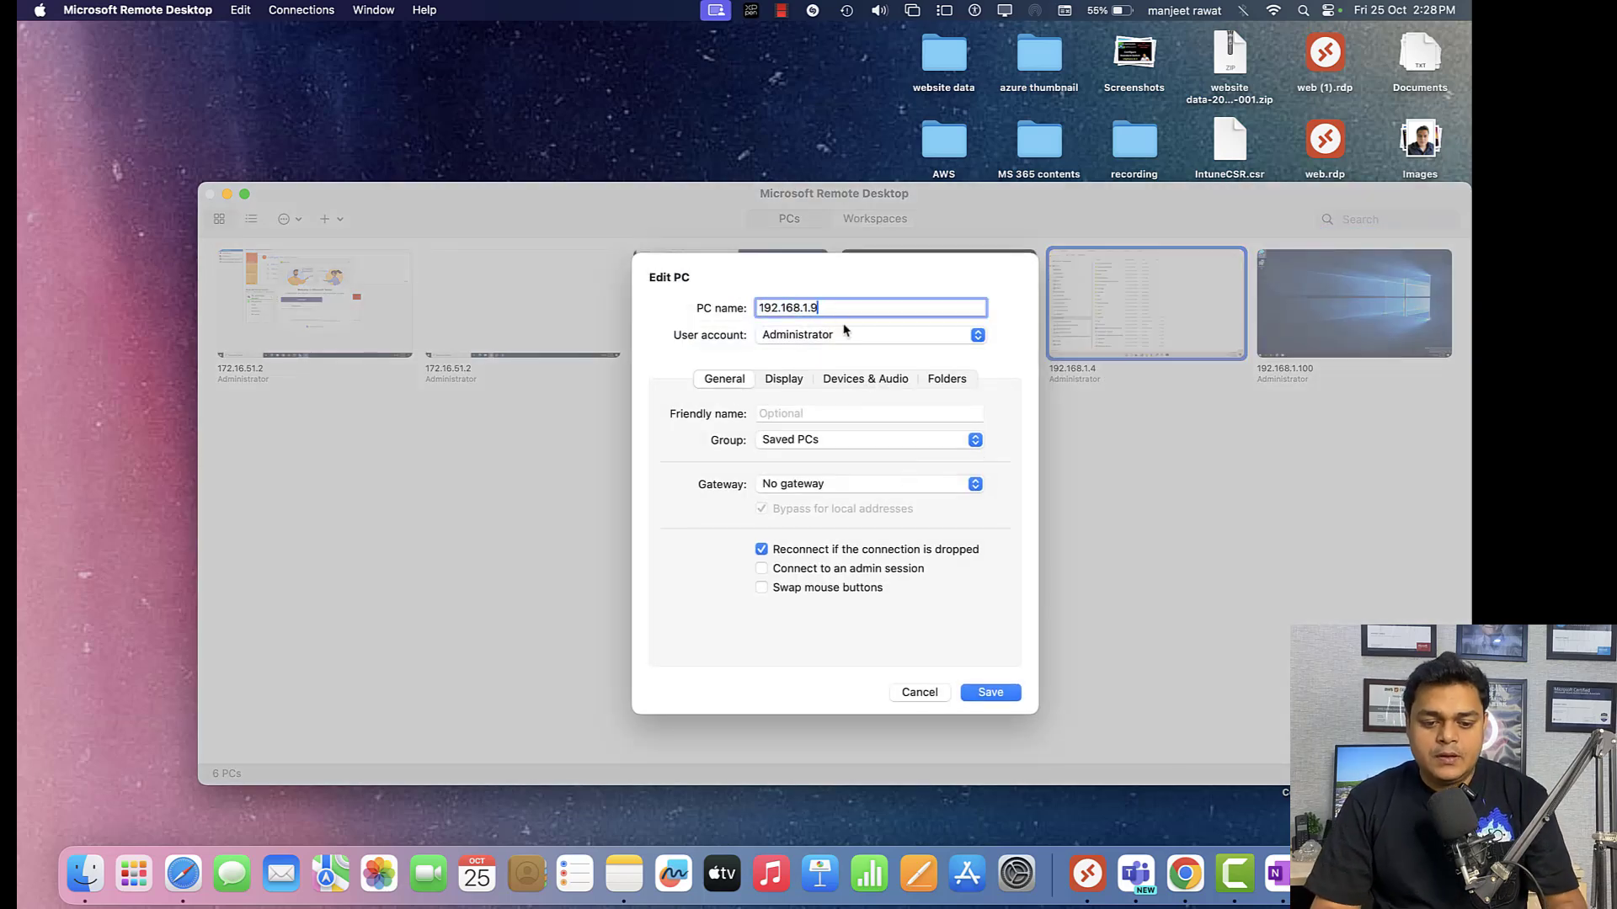
pyautogui.click(992, 692)
pyautogui.doubleClick(1068, 336)
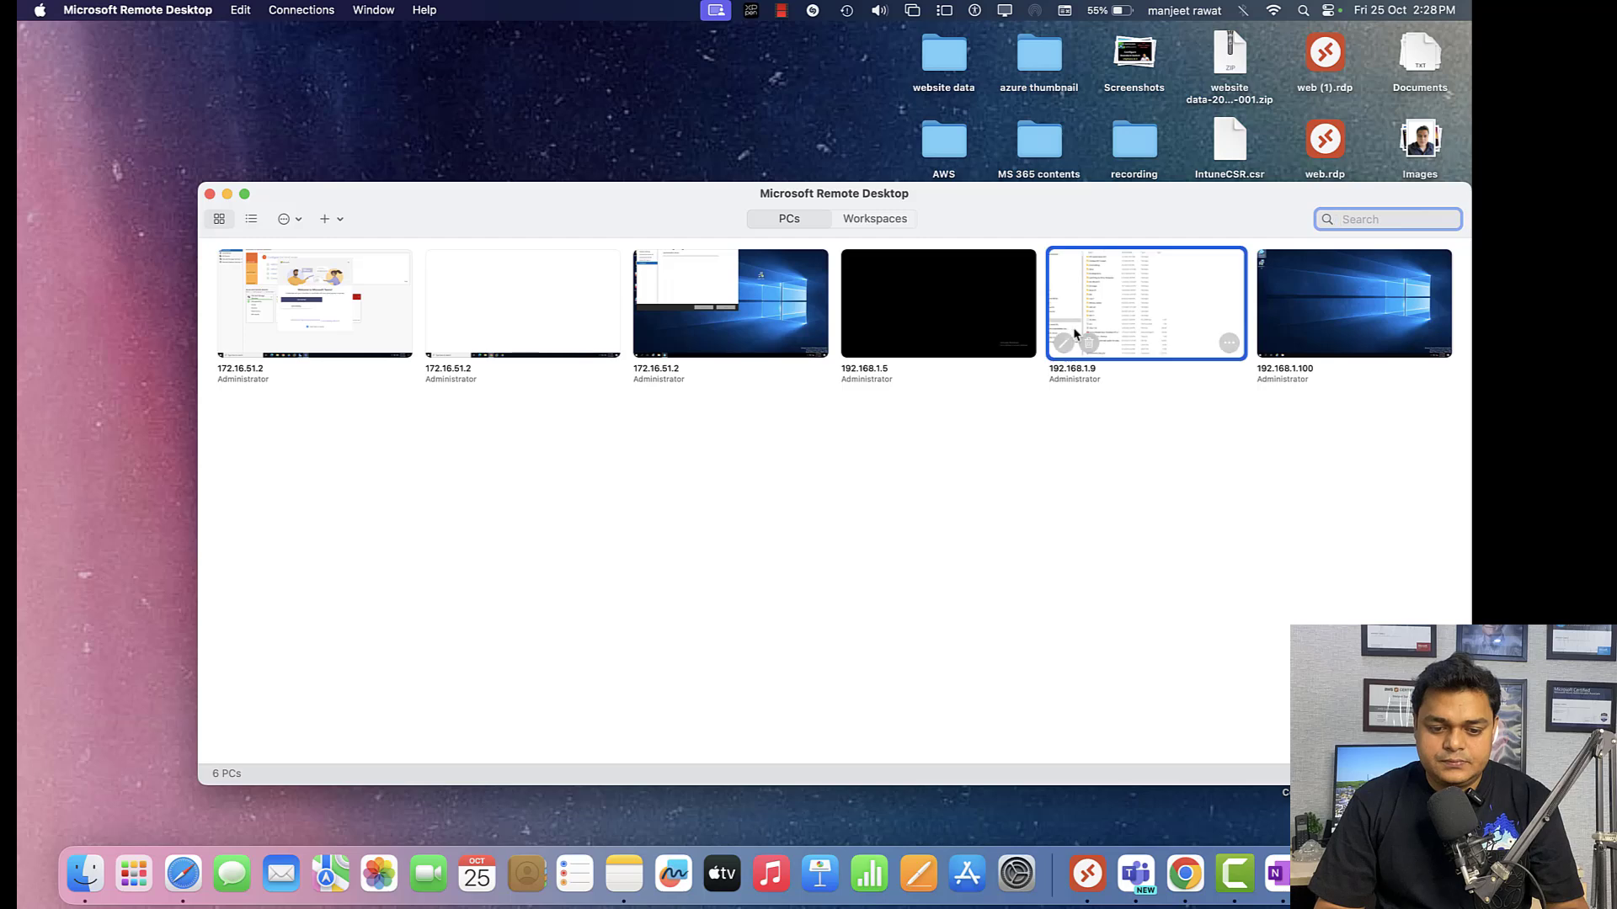
pyautogui.click(947, 525)
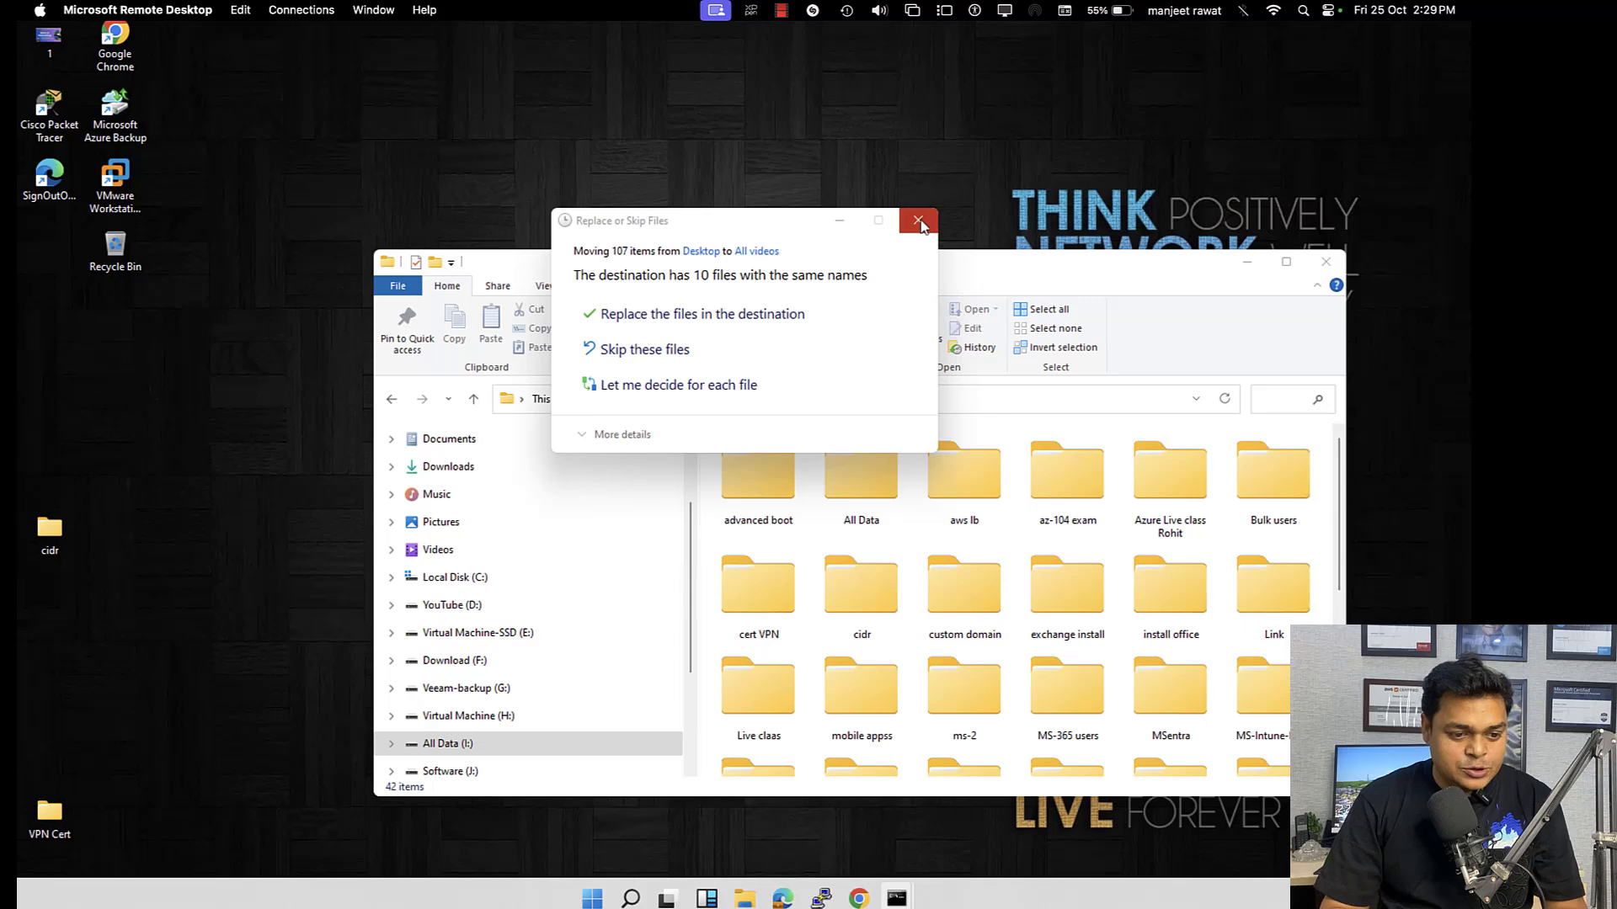
# Step: Replace duplicate files, close File Explorer, sort desktop icons by size, and launch VMware Workstation Pro
pyautogui.click(710, 325)
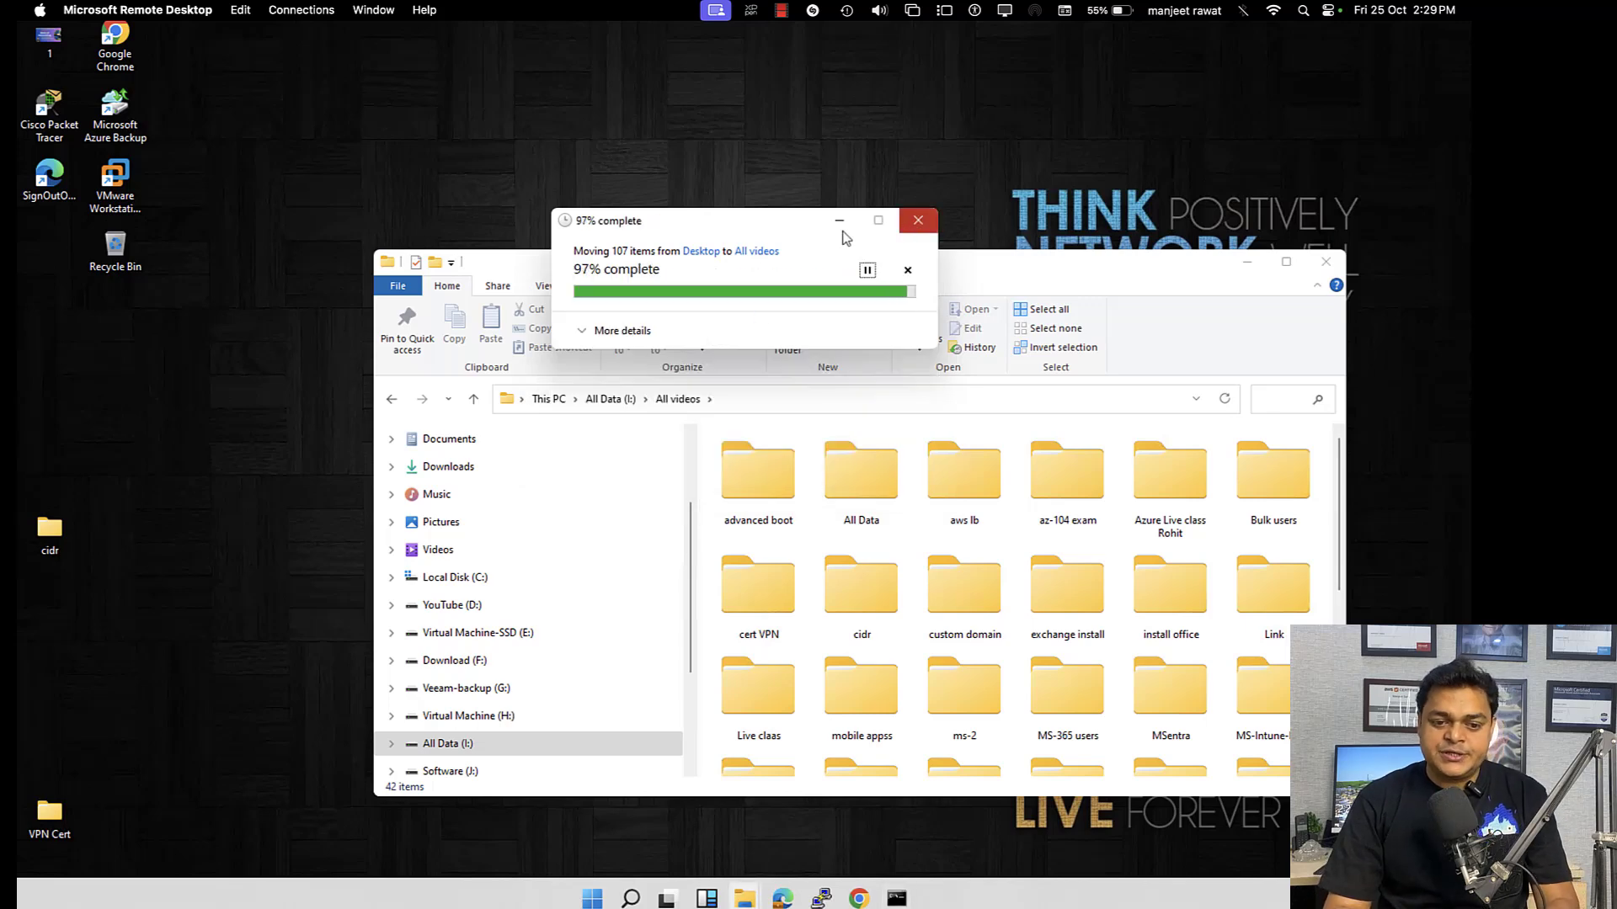
pyautogui.click(1325, 261)
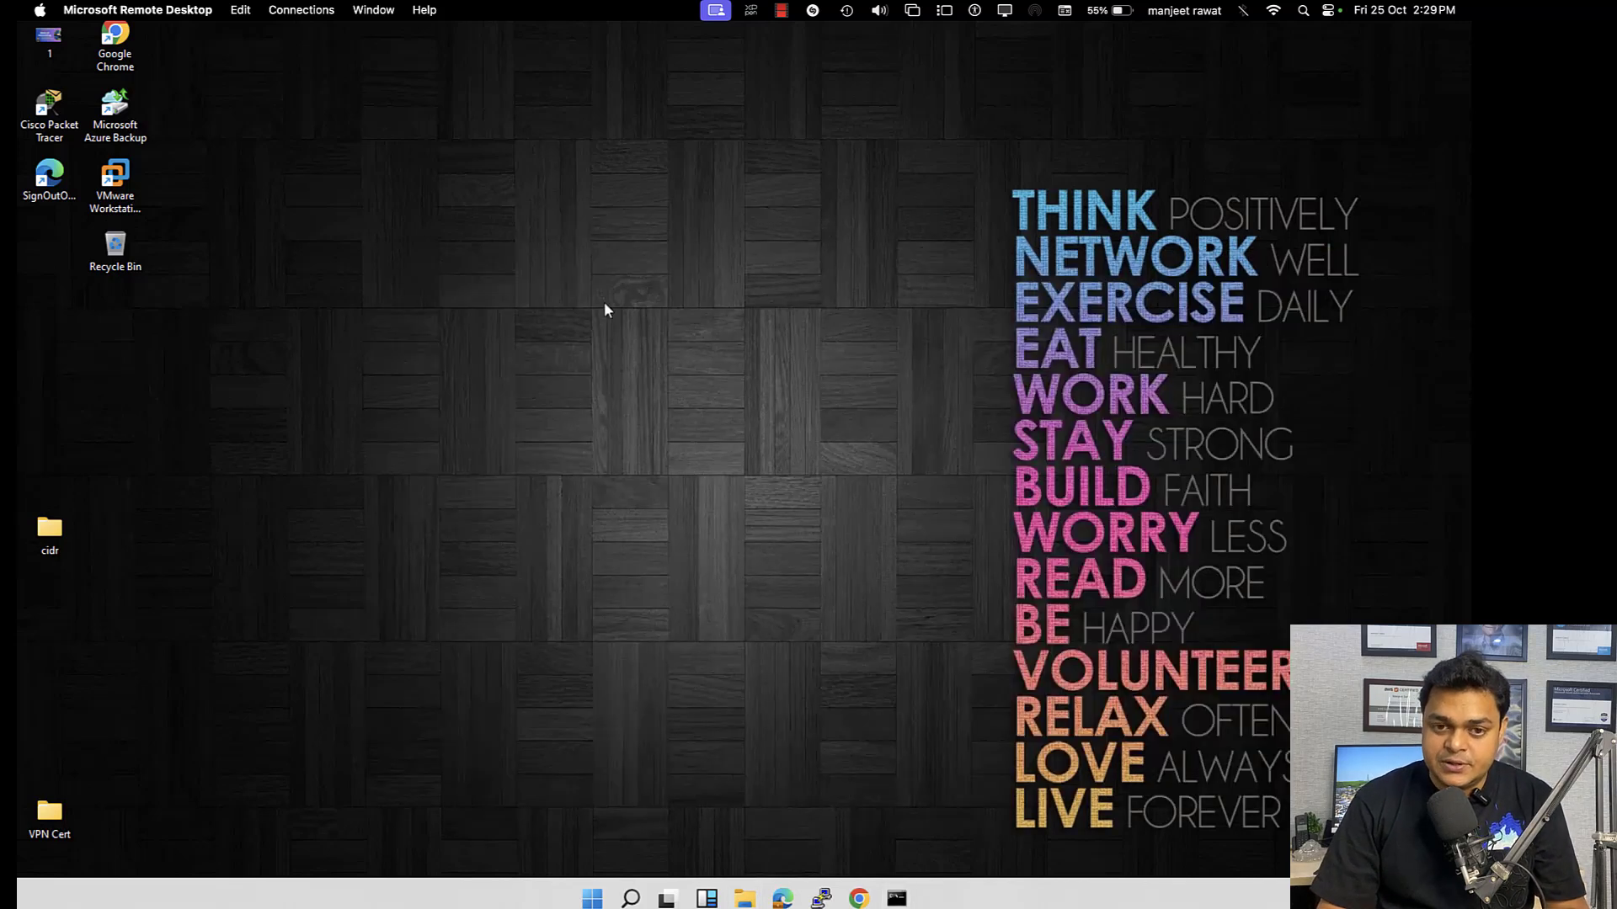
pyautogui.rightClick(603, 305)
pyautogui.moveTo(648, 331)
pyautogui.click(902, 354)
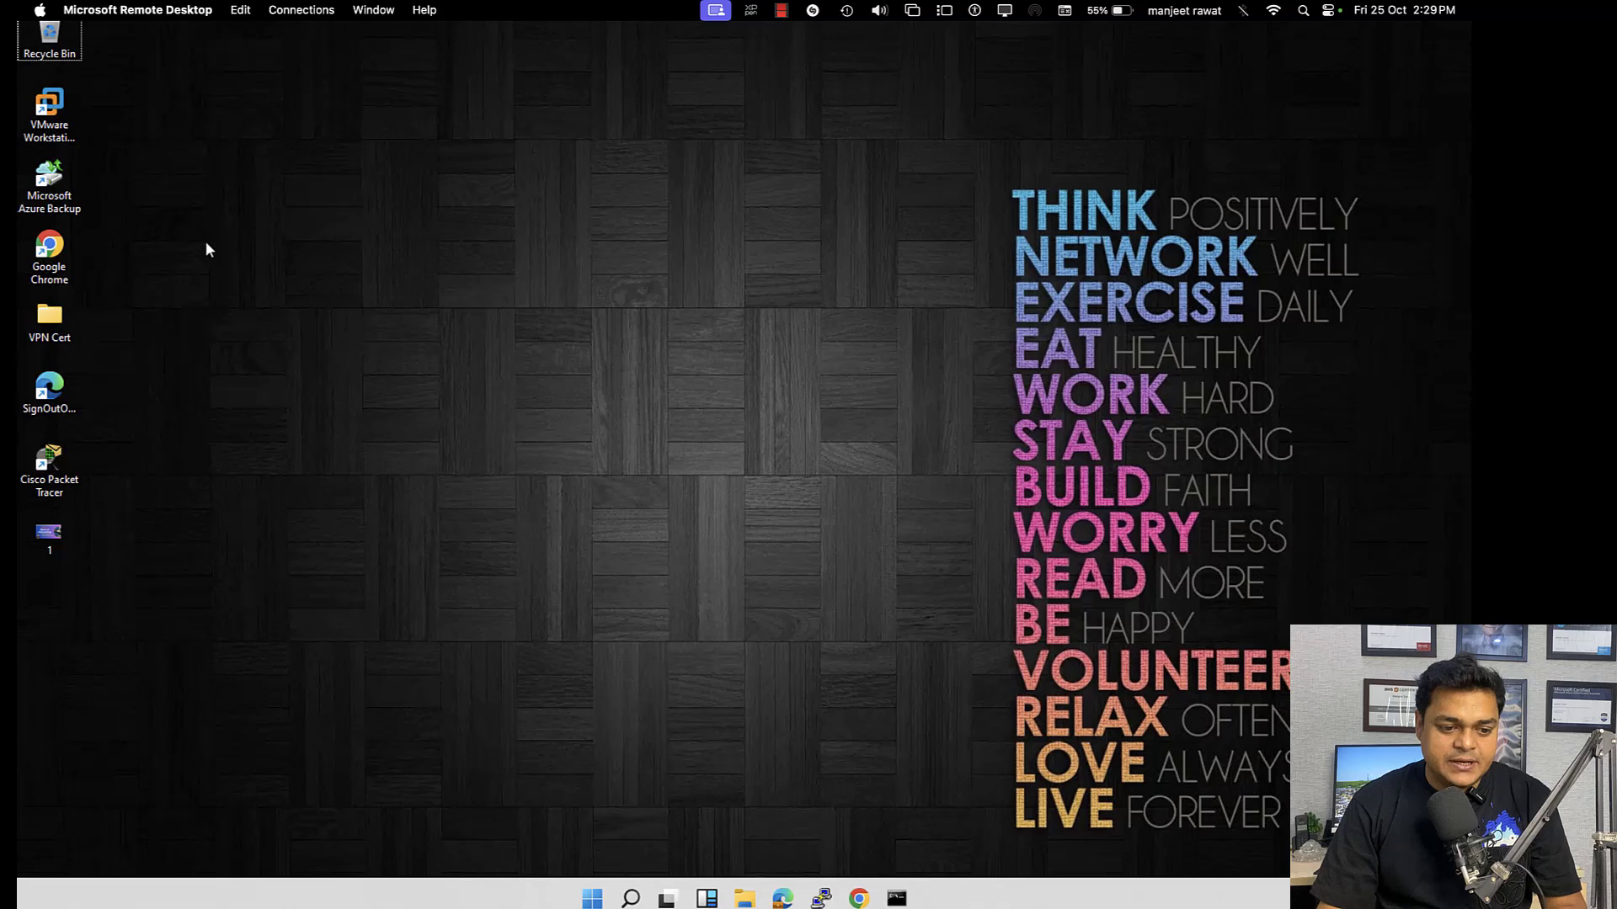
pyautogui.click(63, 108)
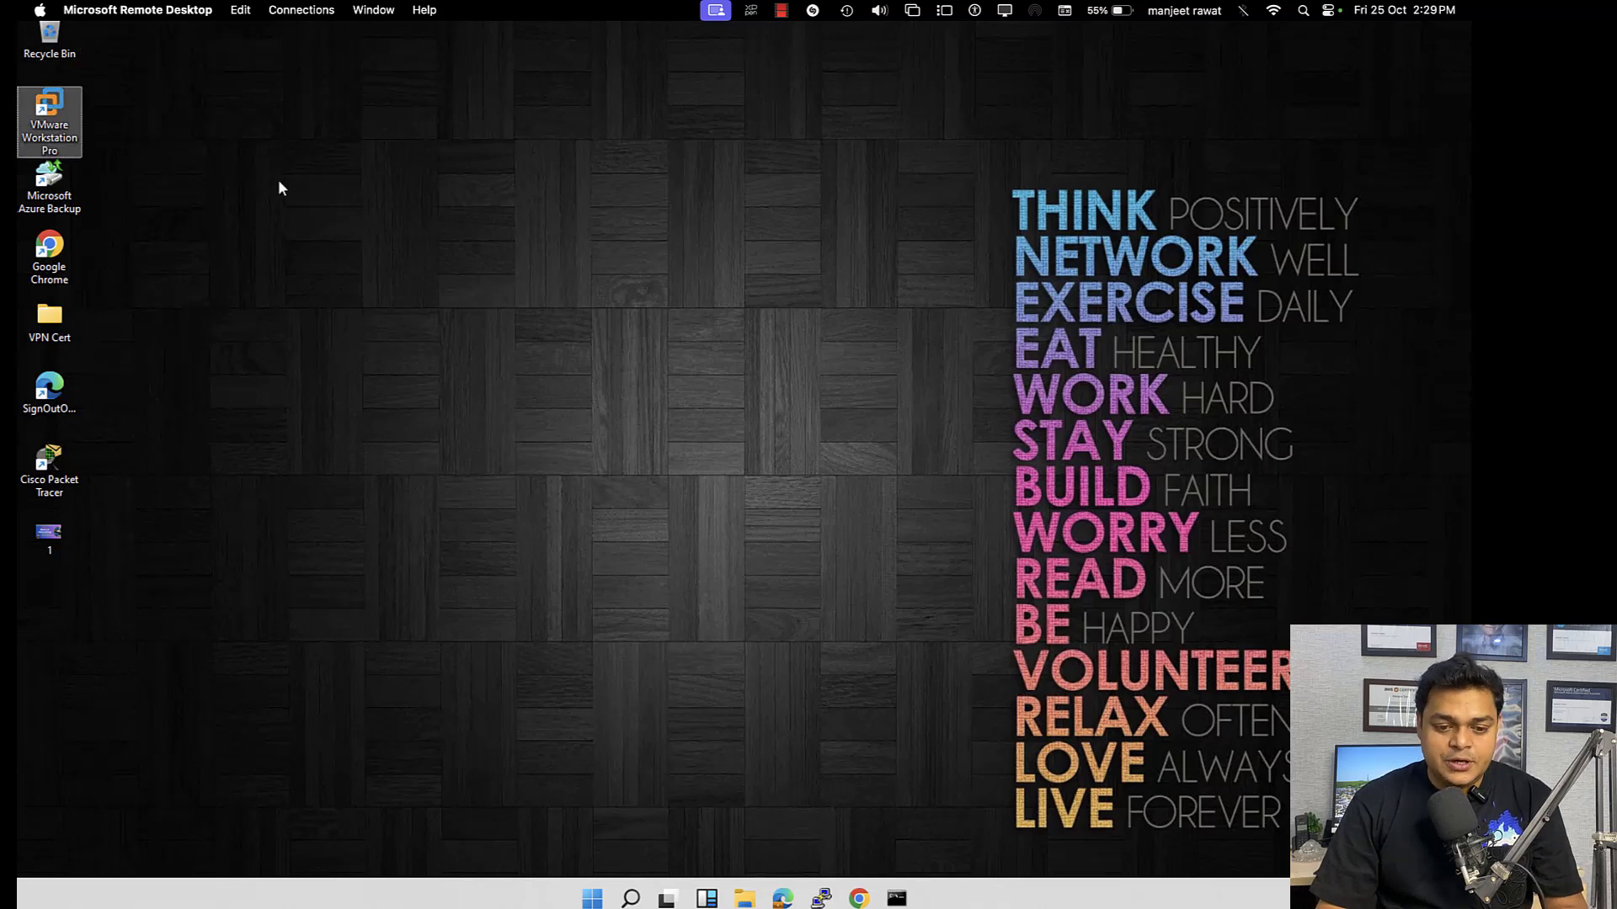
pyautogui.press('Return')
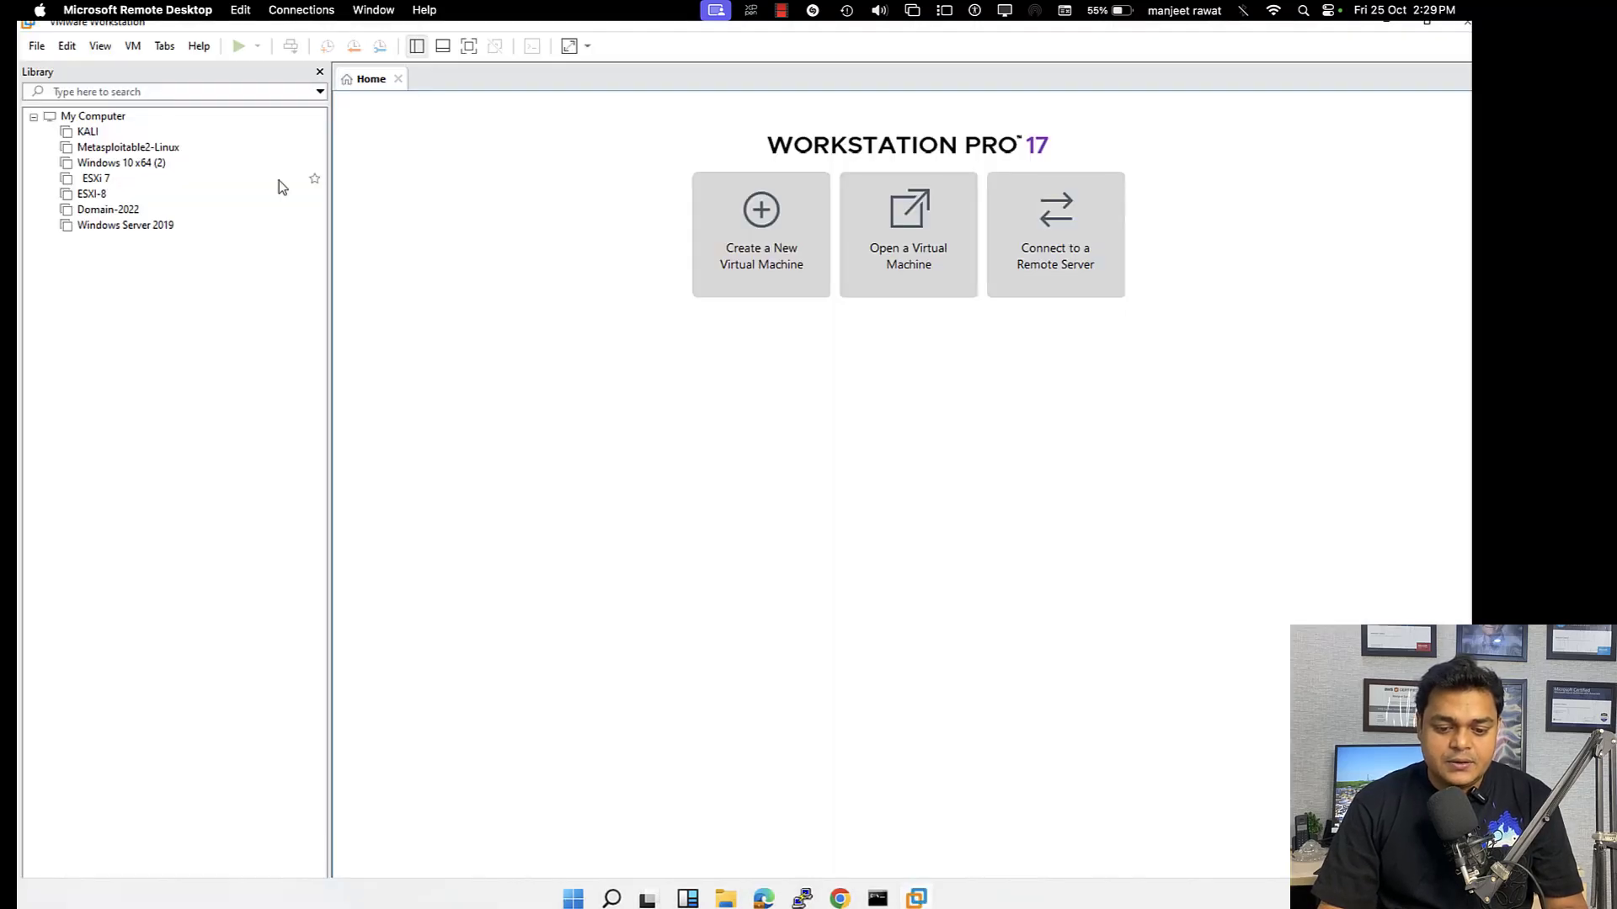
# Step: Open and close the Domain-2022 summary and postpone the software update reminder
pyautogui.click(126, 210)
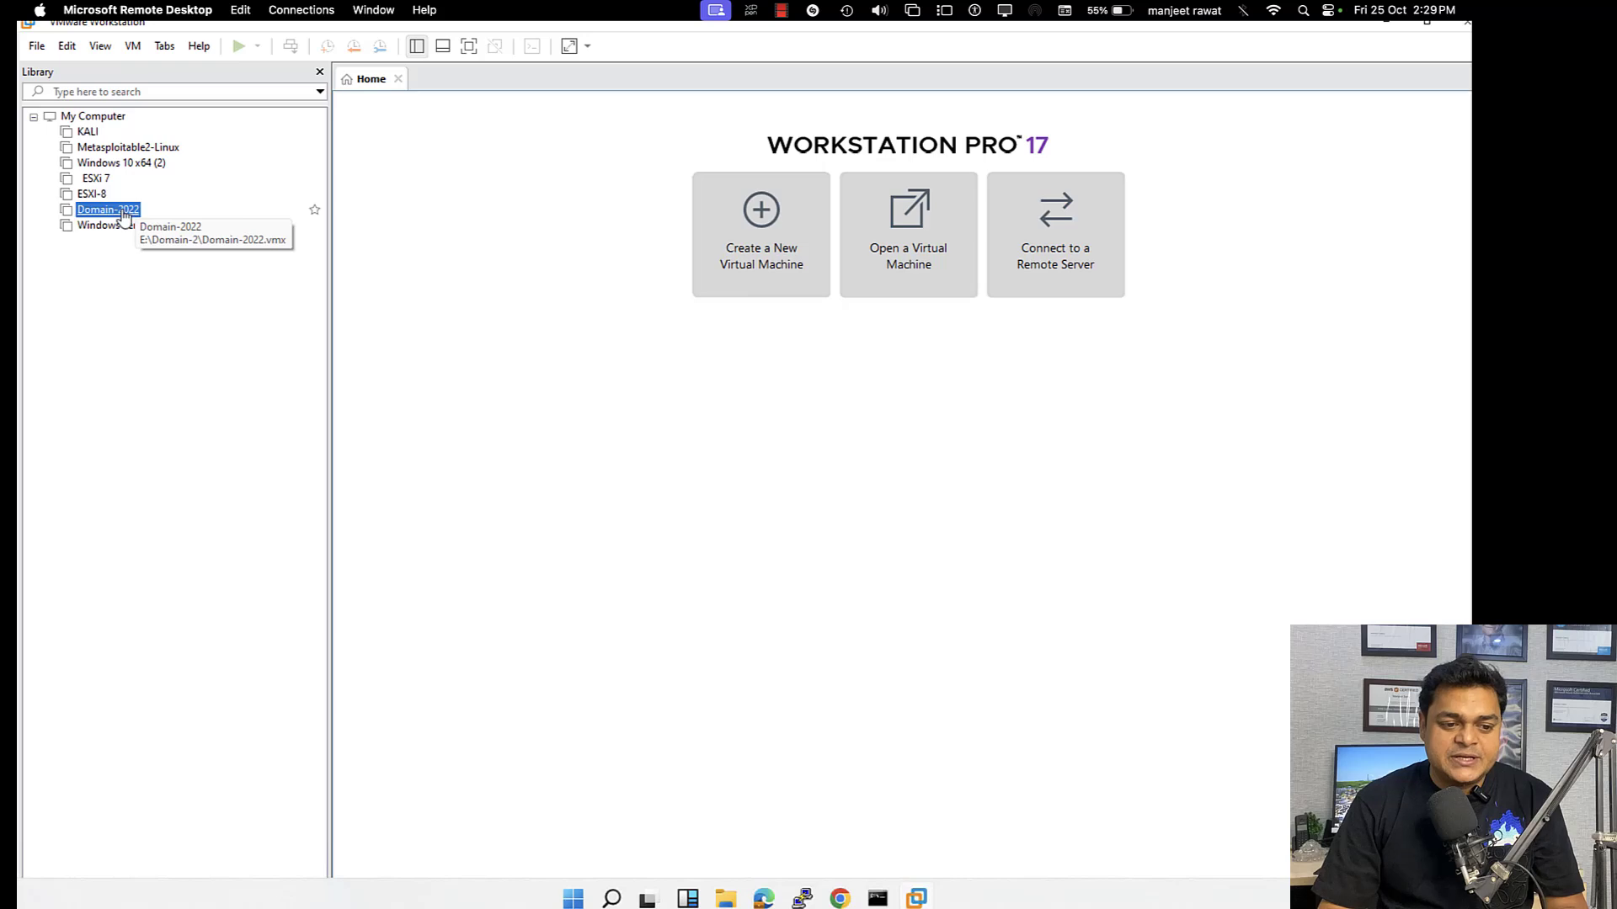
pyautogui.doubleClick(126, 212)
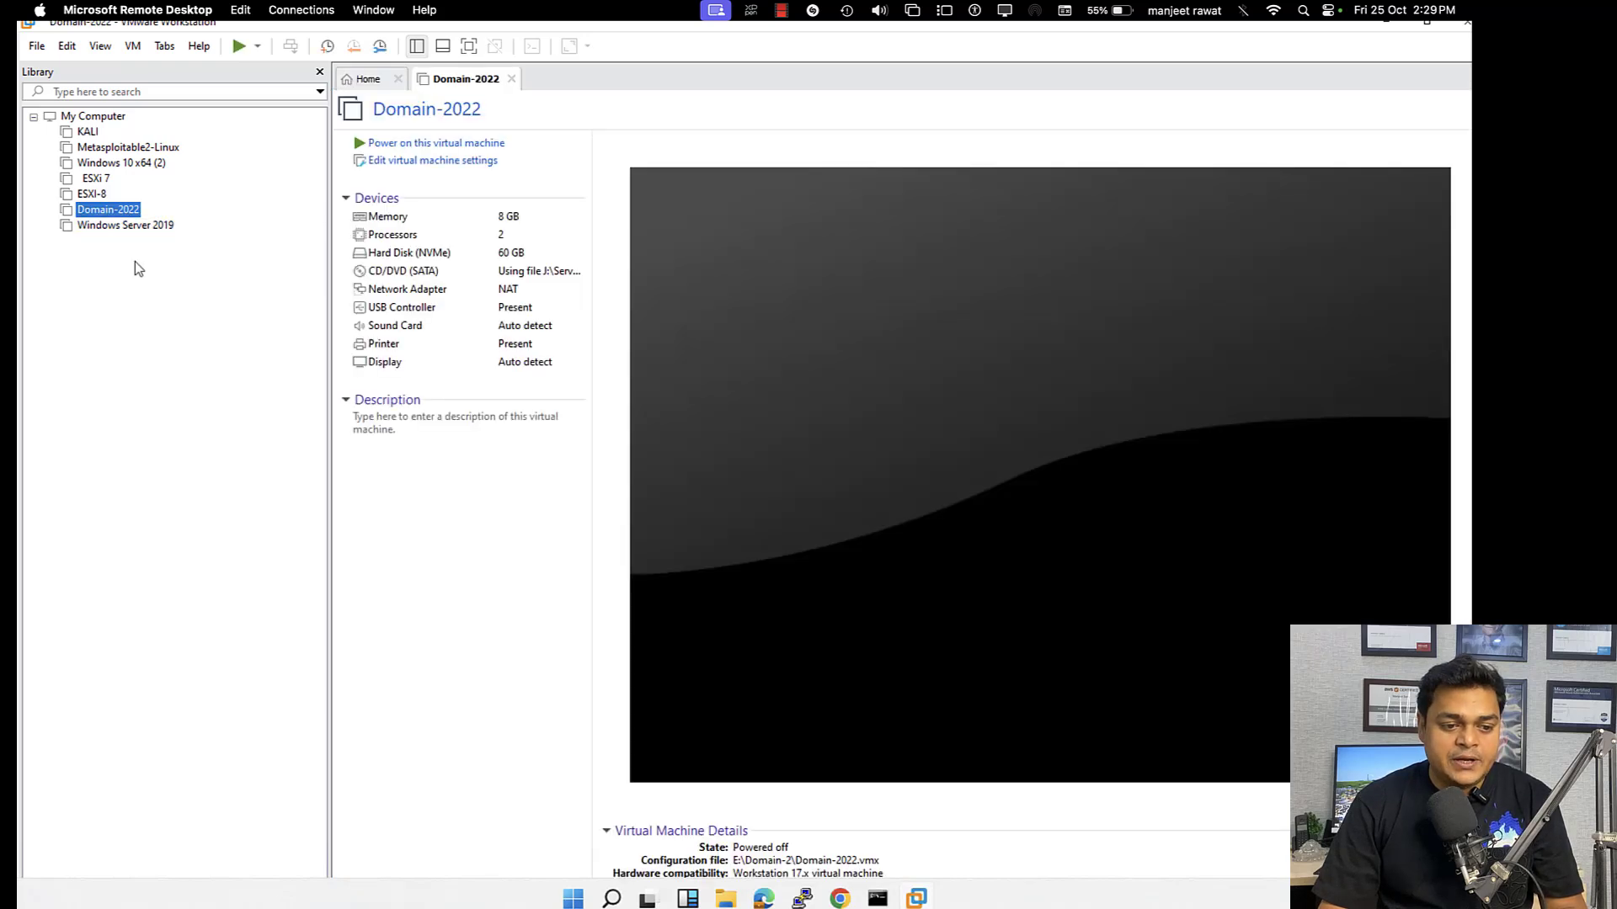
pyautogui.click(512, 81)
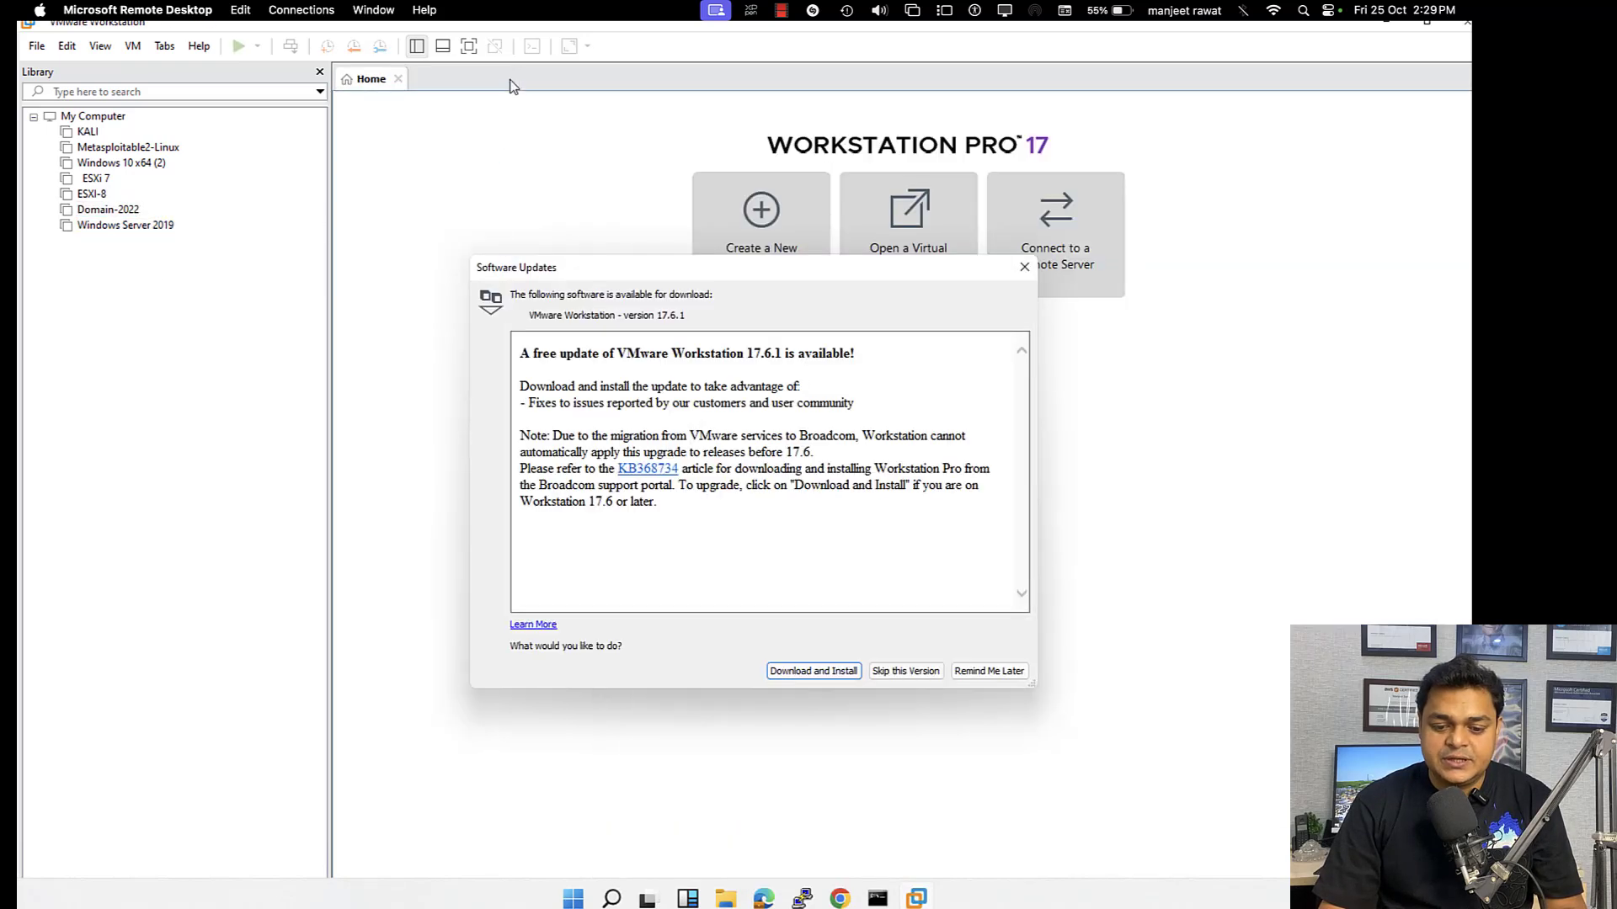
pyautogui.click(1008, 673)
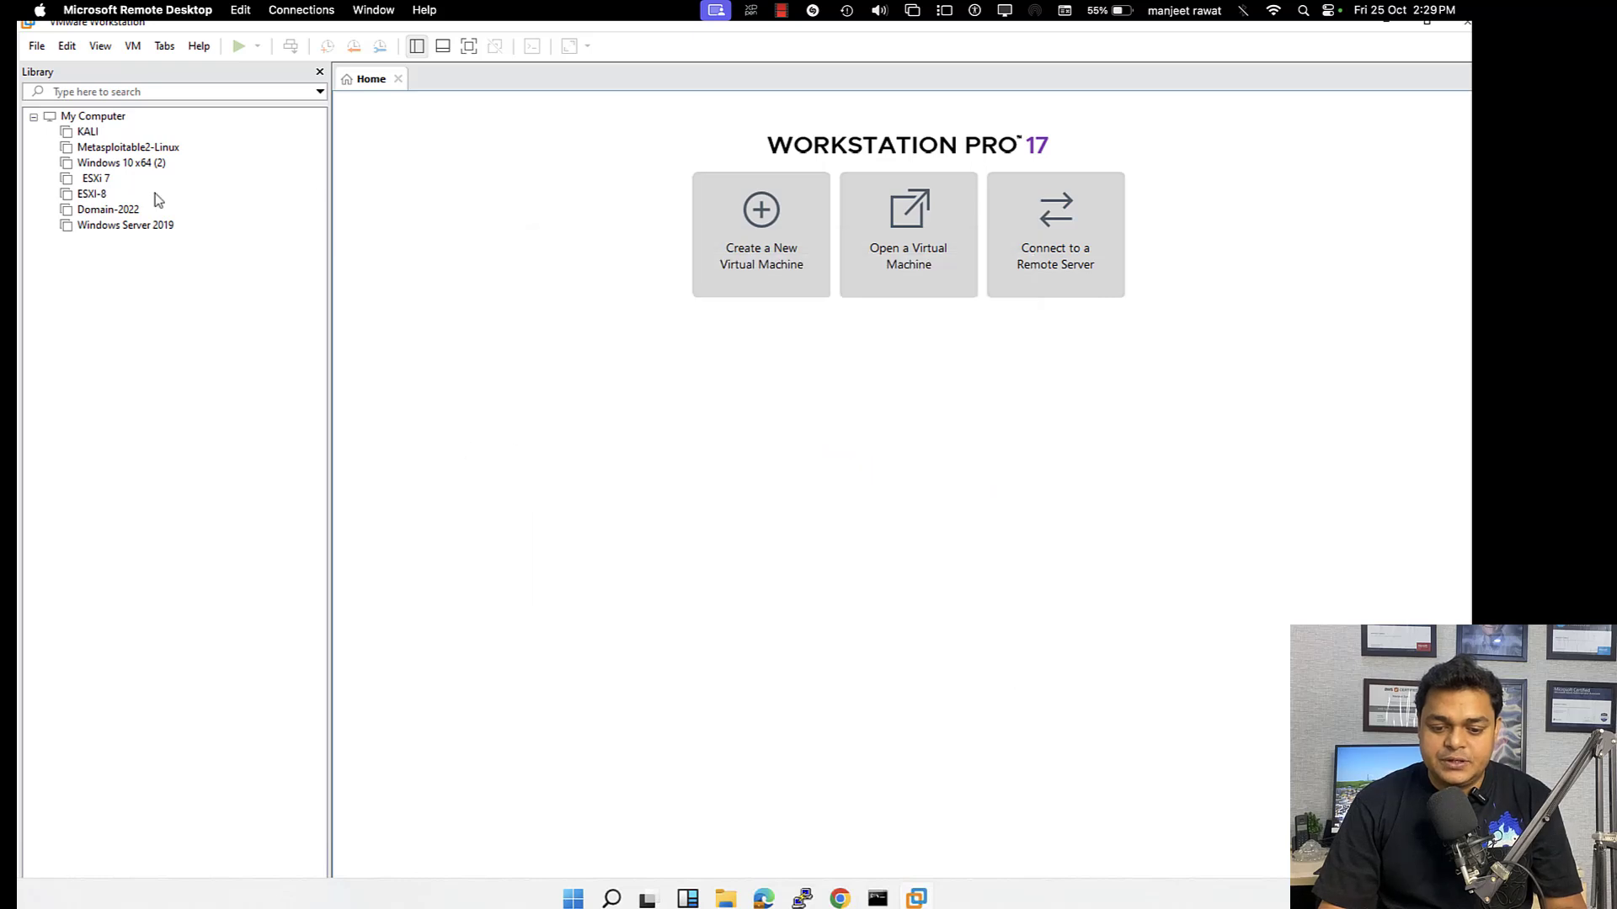
# Step: Remove the missing Windows Server 2019 machine from the library
pyautogui.click(138, 225)
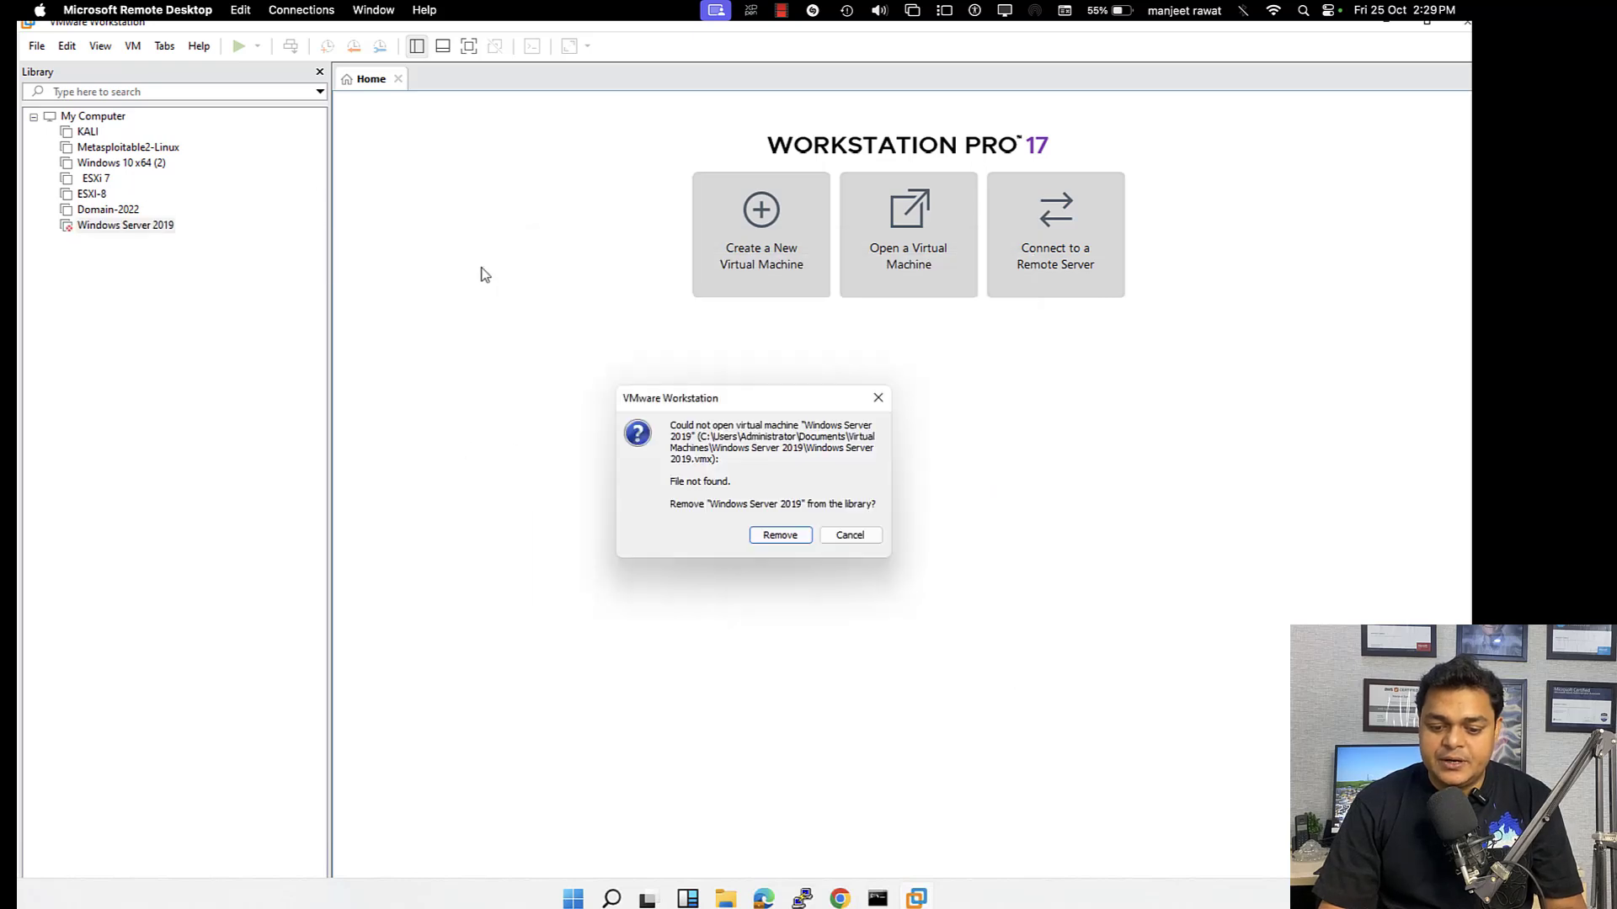
pyautogui.click(788, 539)
pyautogui.click(37, 47)
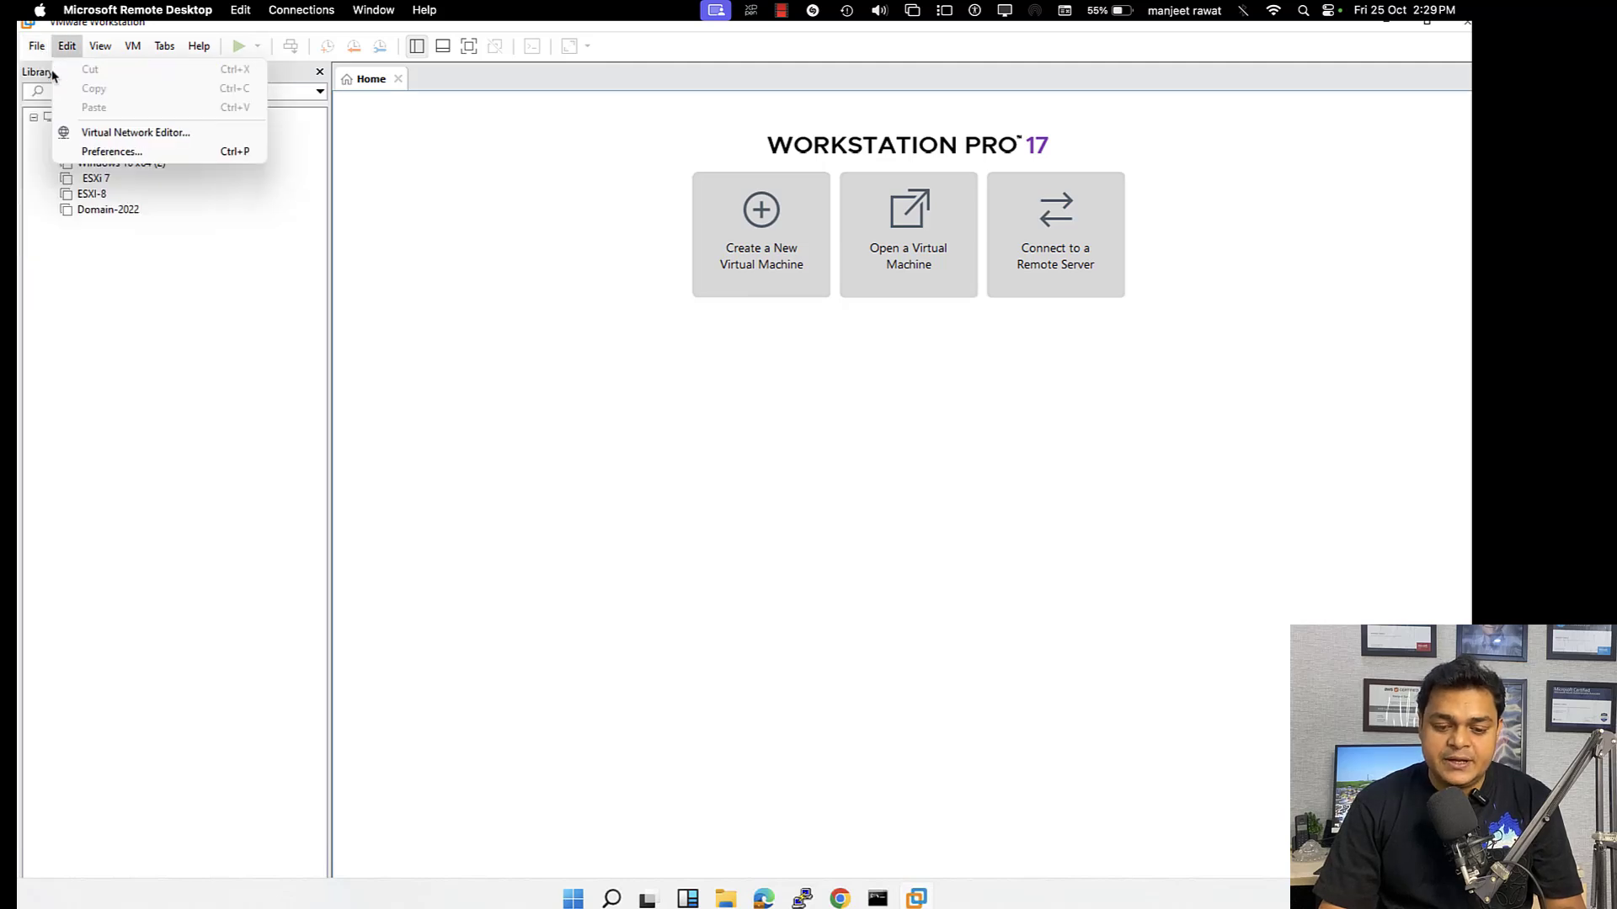
# Step: Start a new VM with default compatibility, no install media, and Windows Server 2022 as guest
pyautogui.click(92, 69)
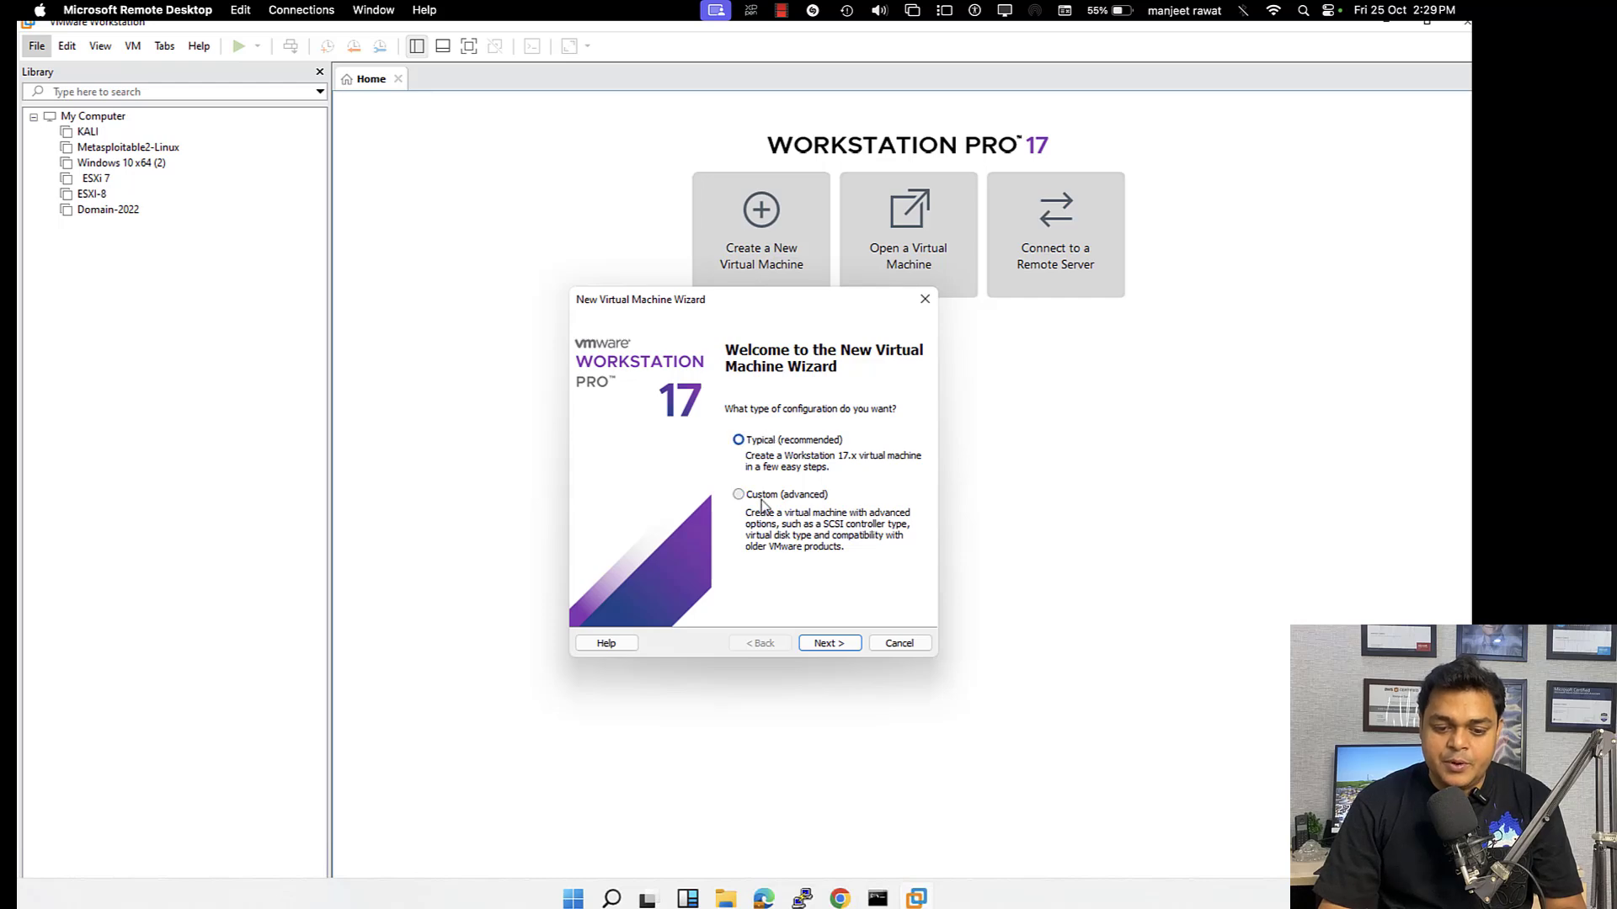
pyautogui.click(844, 648)
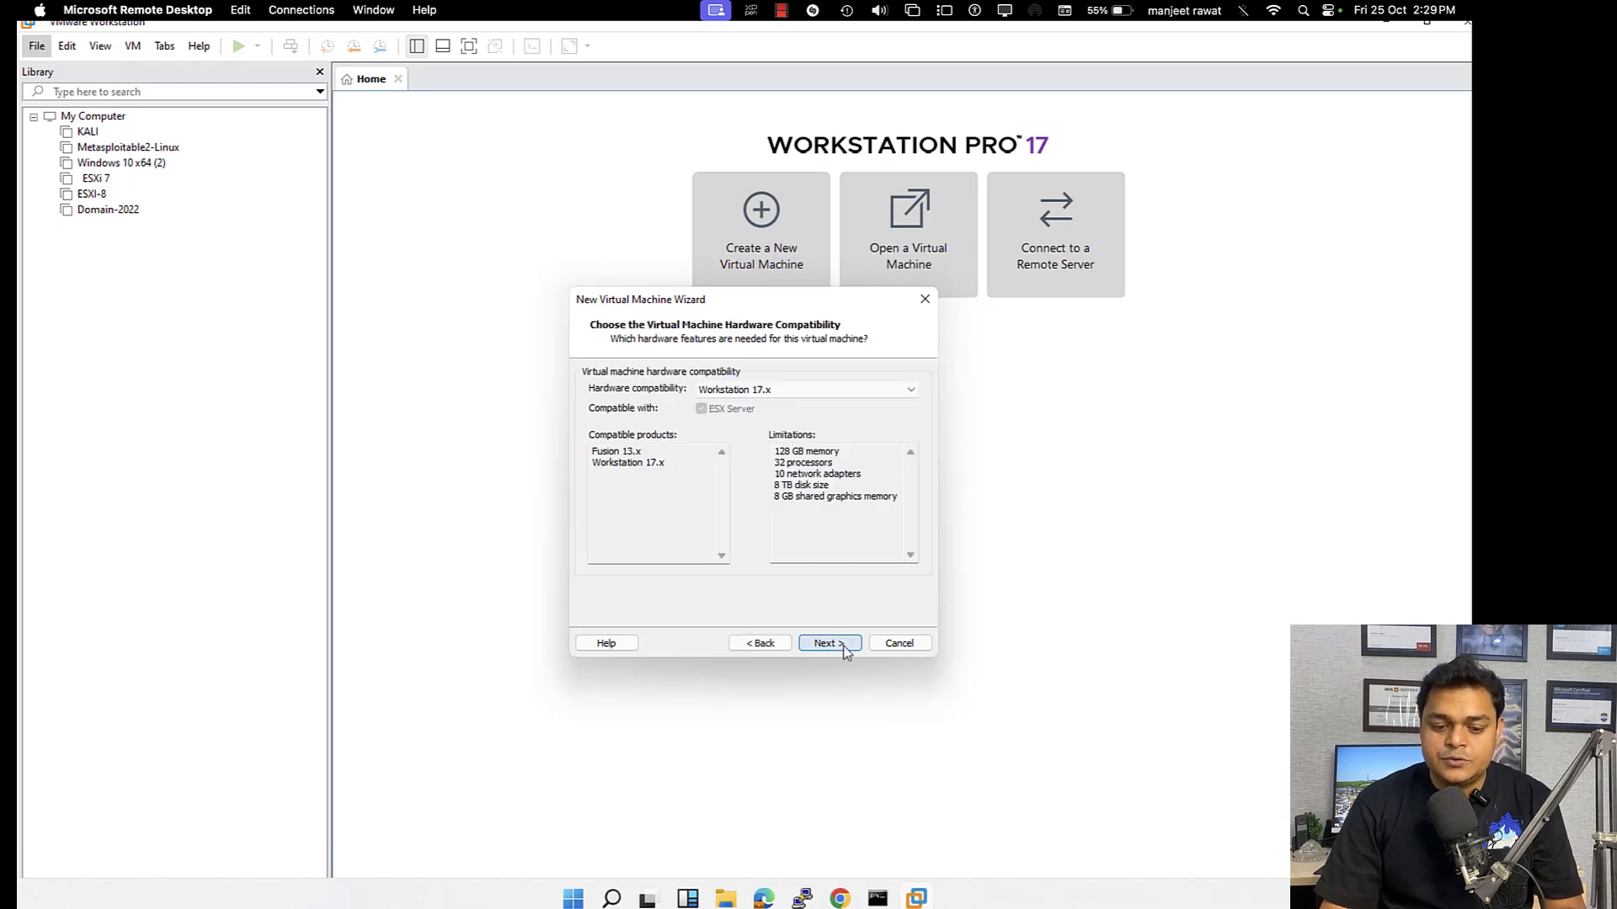
pyautogui.click(827, 645)
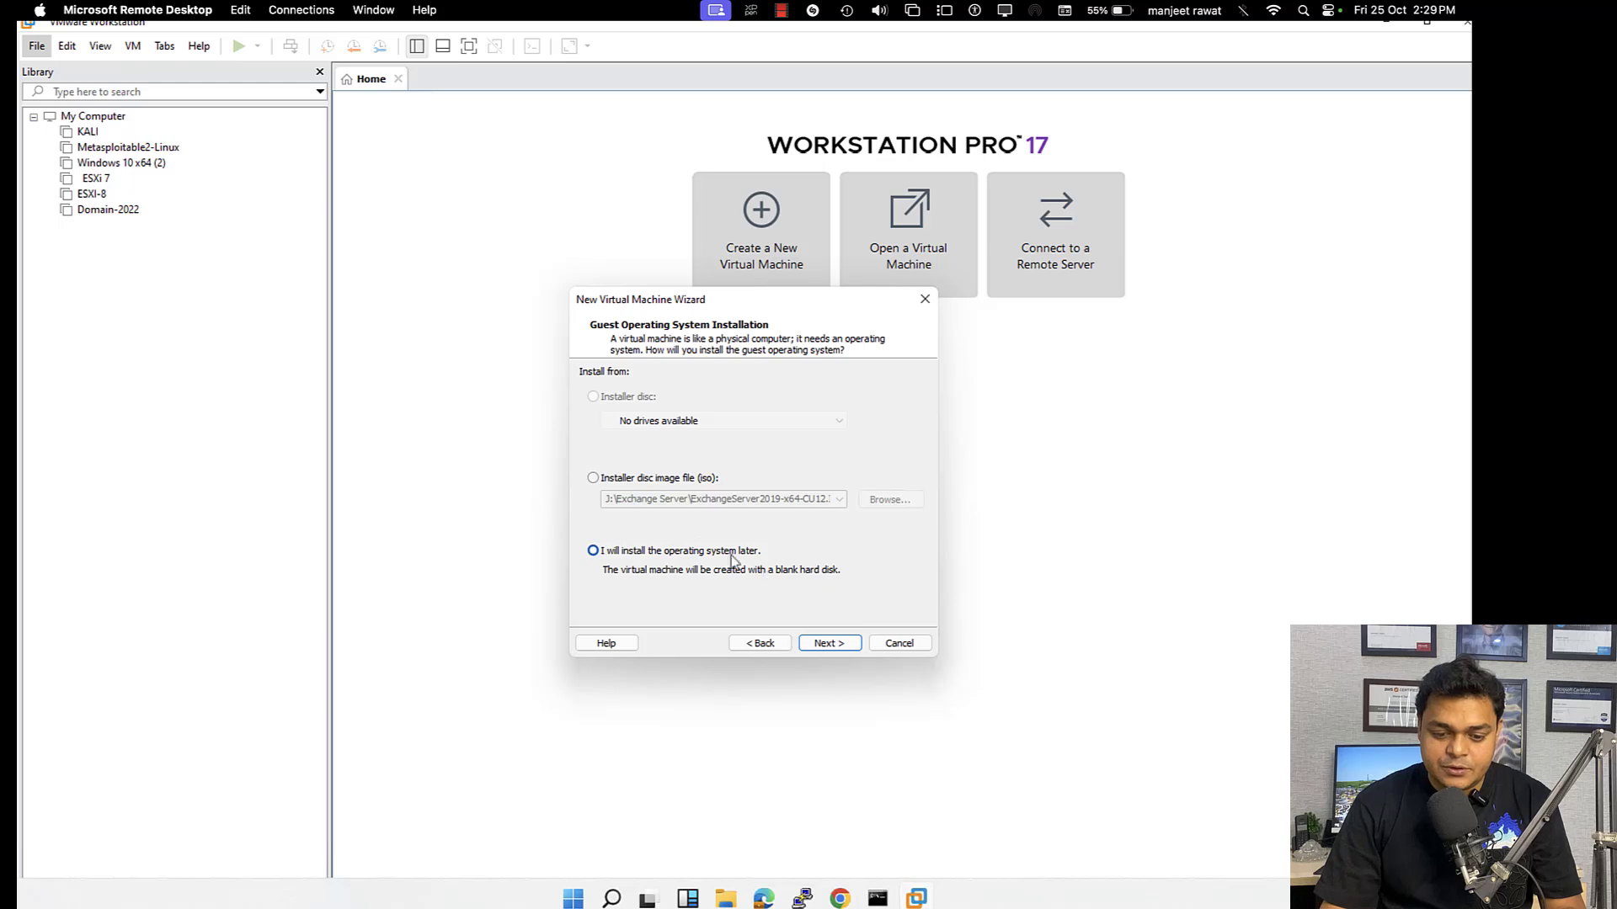
pyautogui.click(826, 643)
pyautogui.click(704, 485)
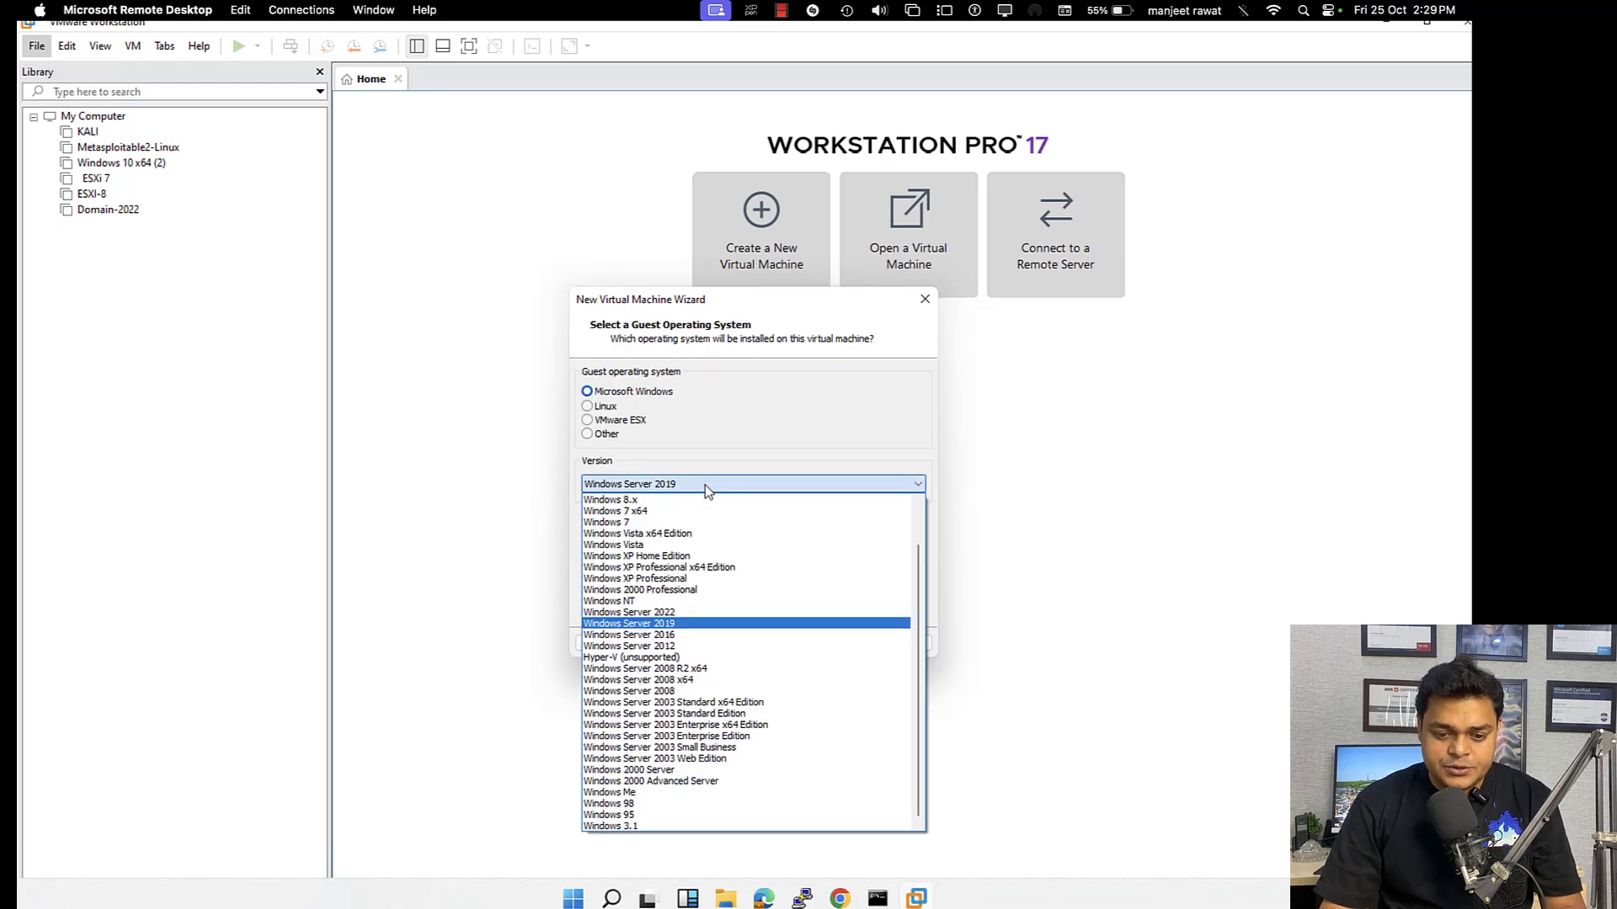
pyautogui.click(671, 613)
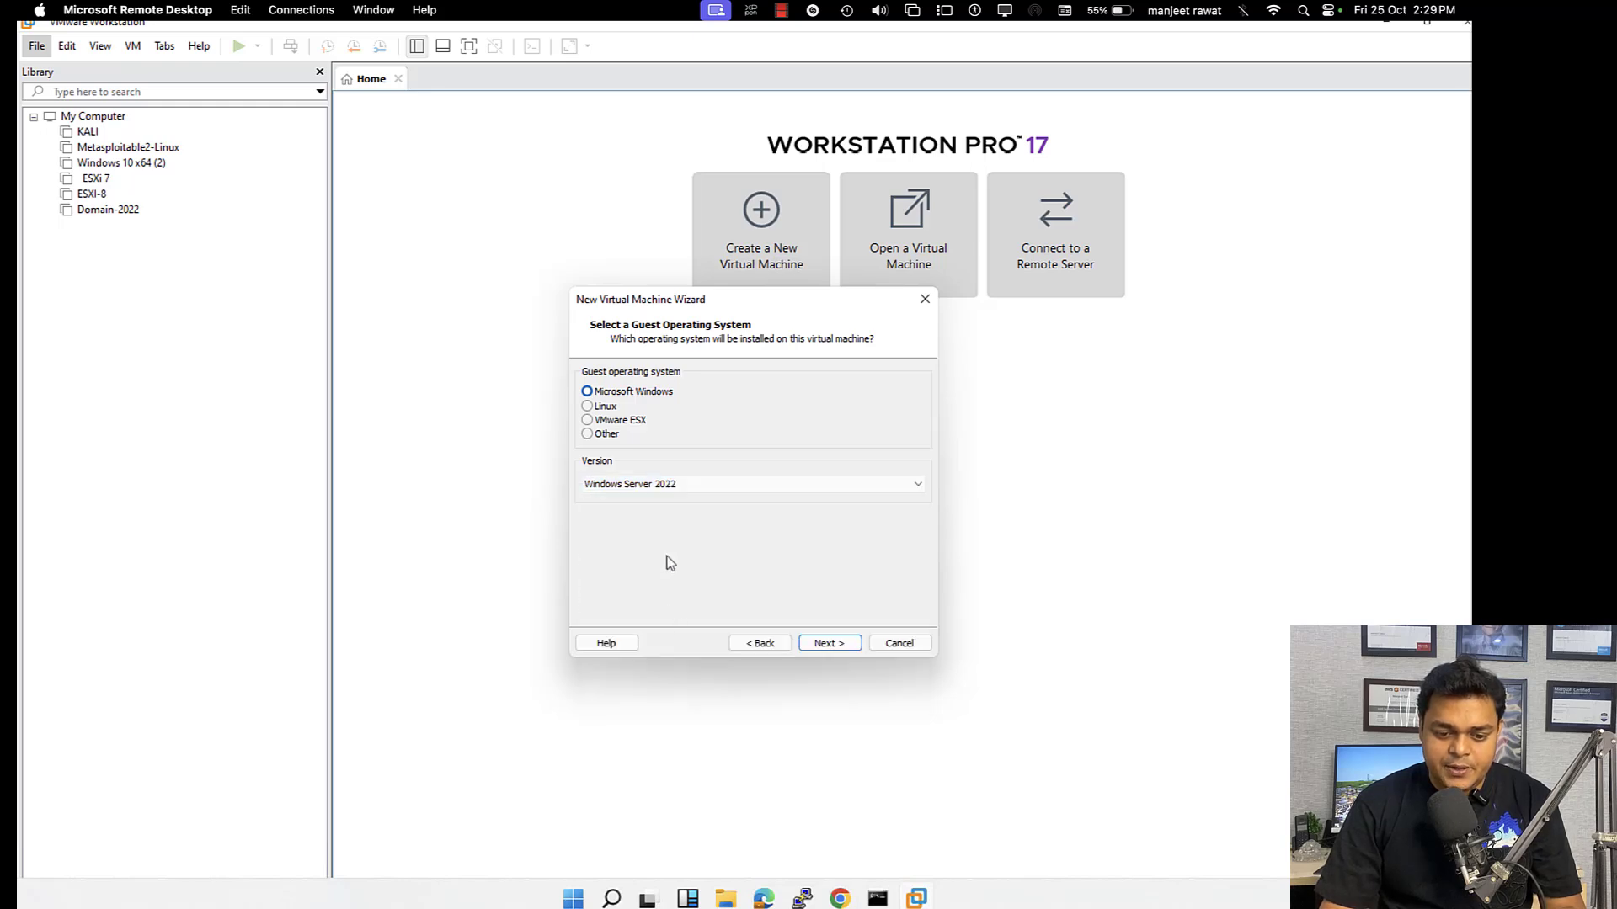
pyautogui.click(829, 642)
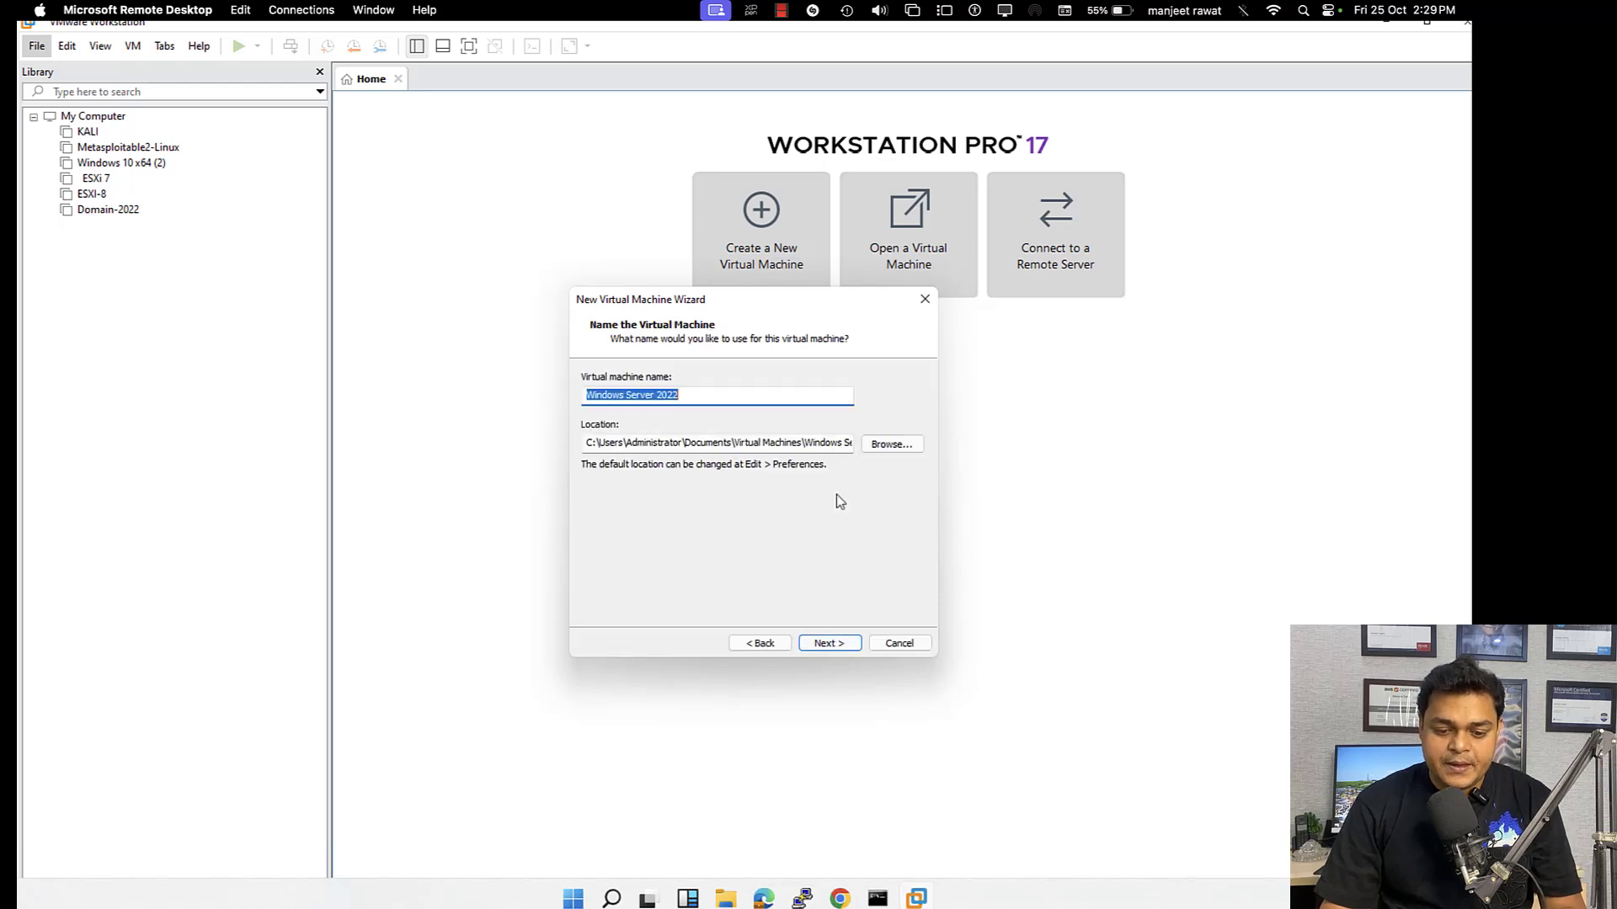
# Step: Keep the name Windows Server 2022, default firmware and processors, and set memory to 8192 MB
pyautogui.click(830, 643)
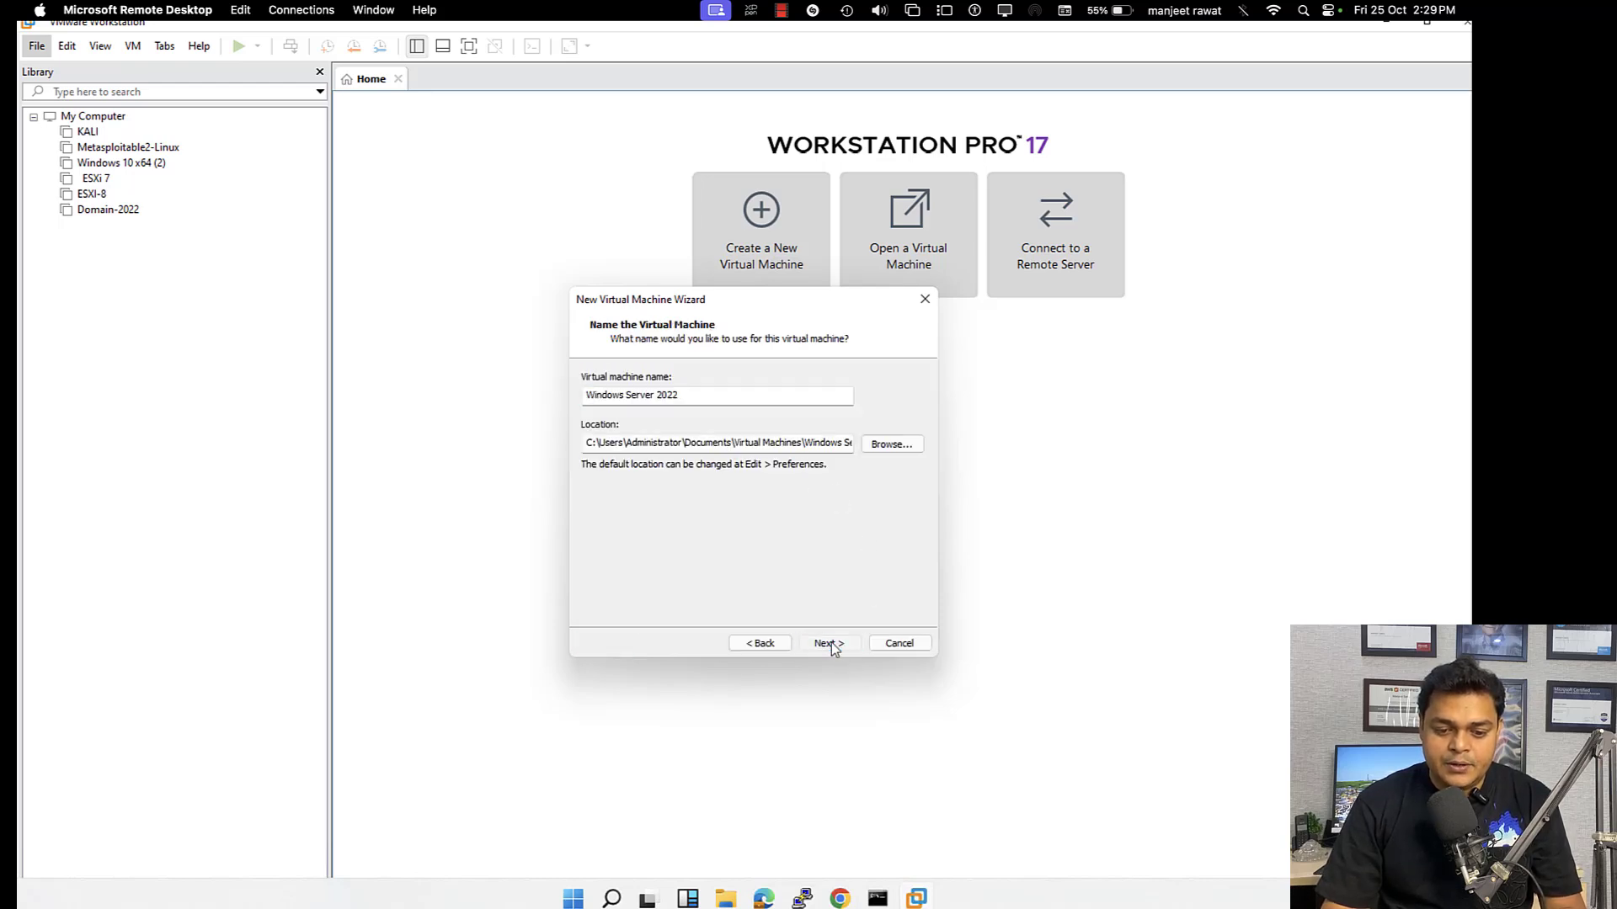
pyautogui.click(829, 643)
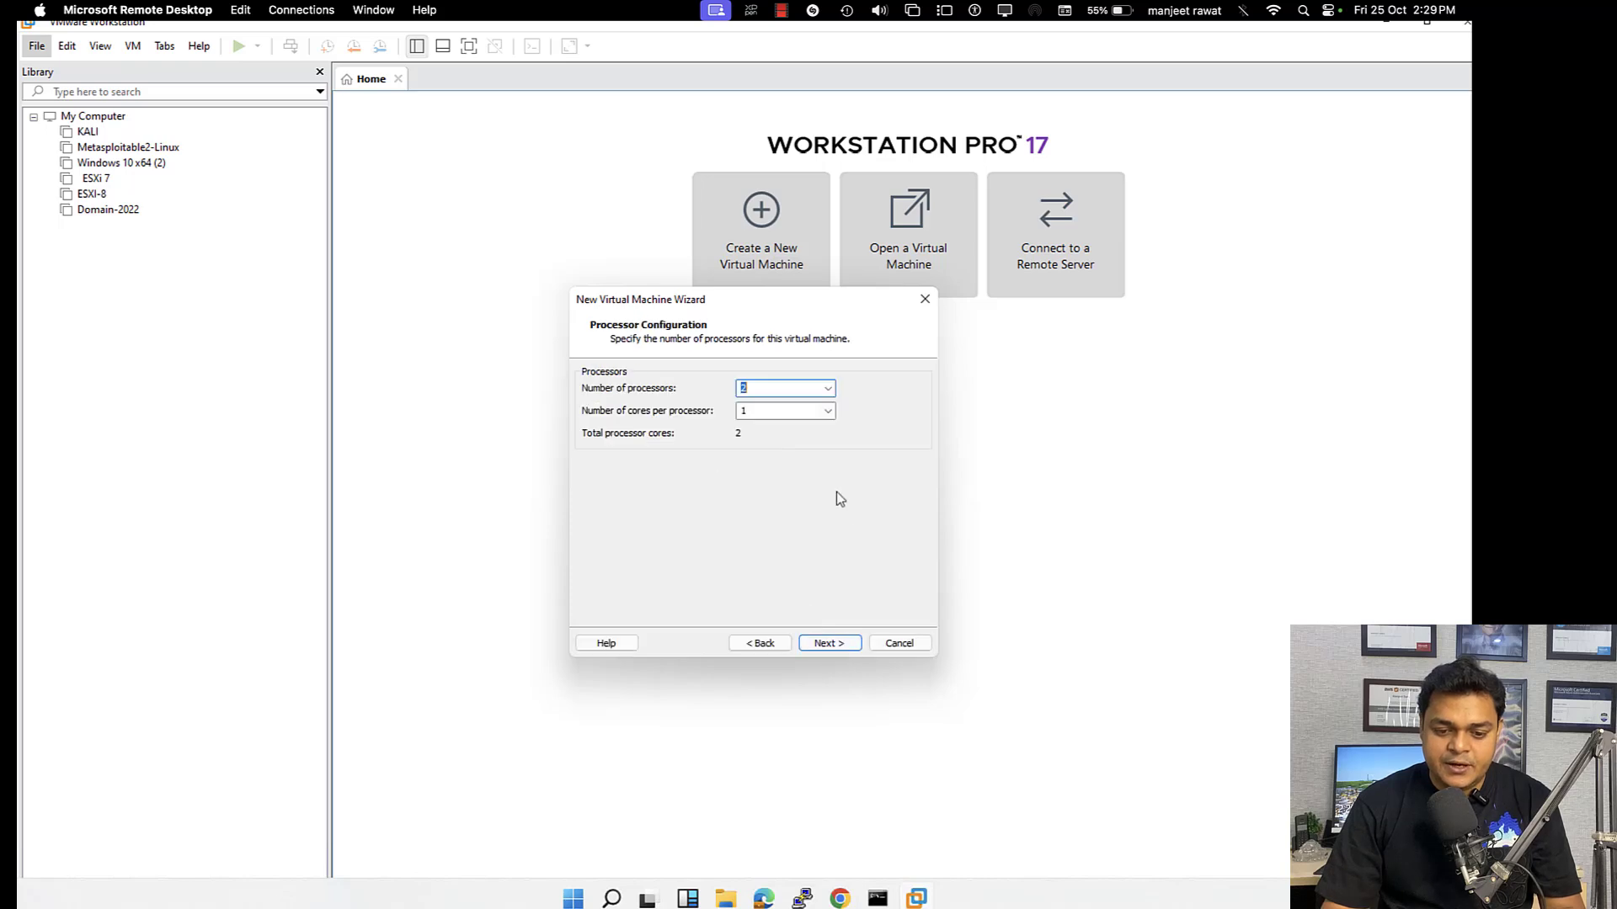
pyautogui.click(829, 643)
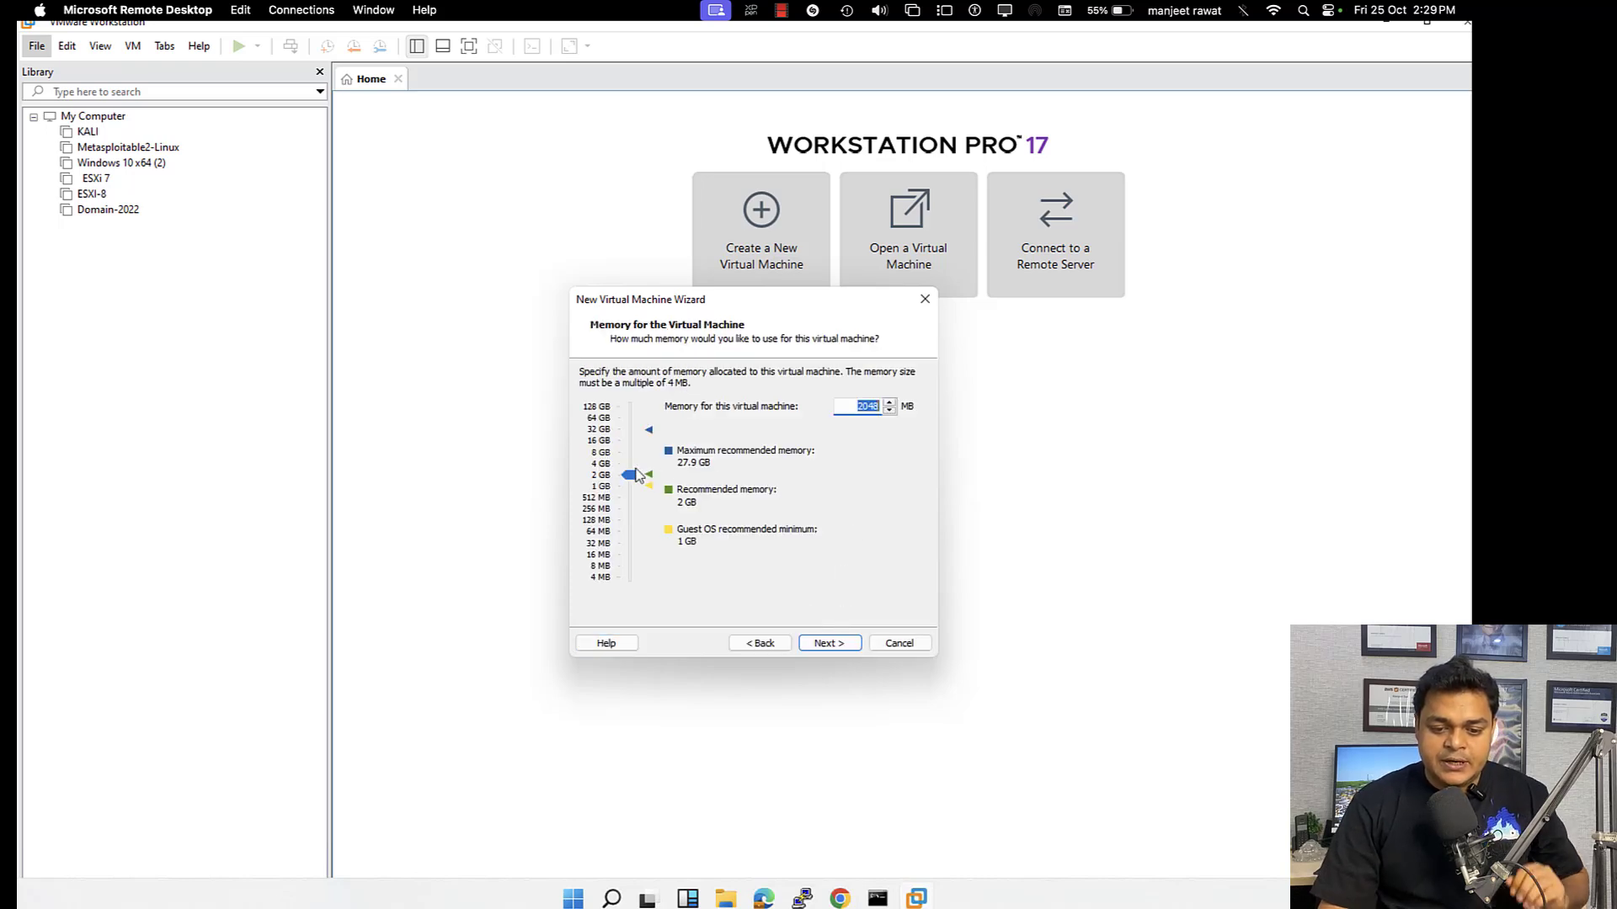
pyautogui.click(633, 463)
pyautogui.moveTo(636, 463); pyautogui.dragTo(634, 453)
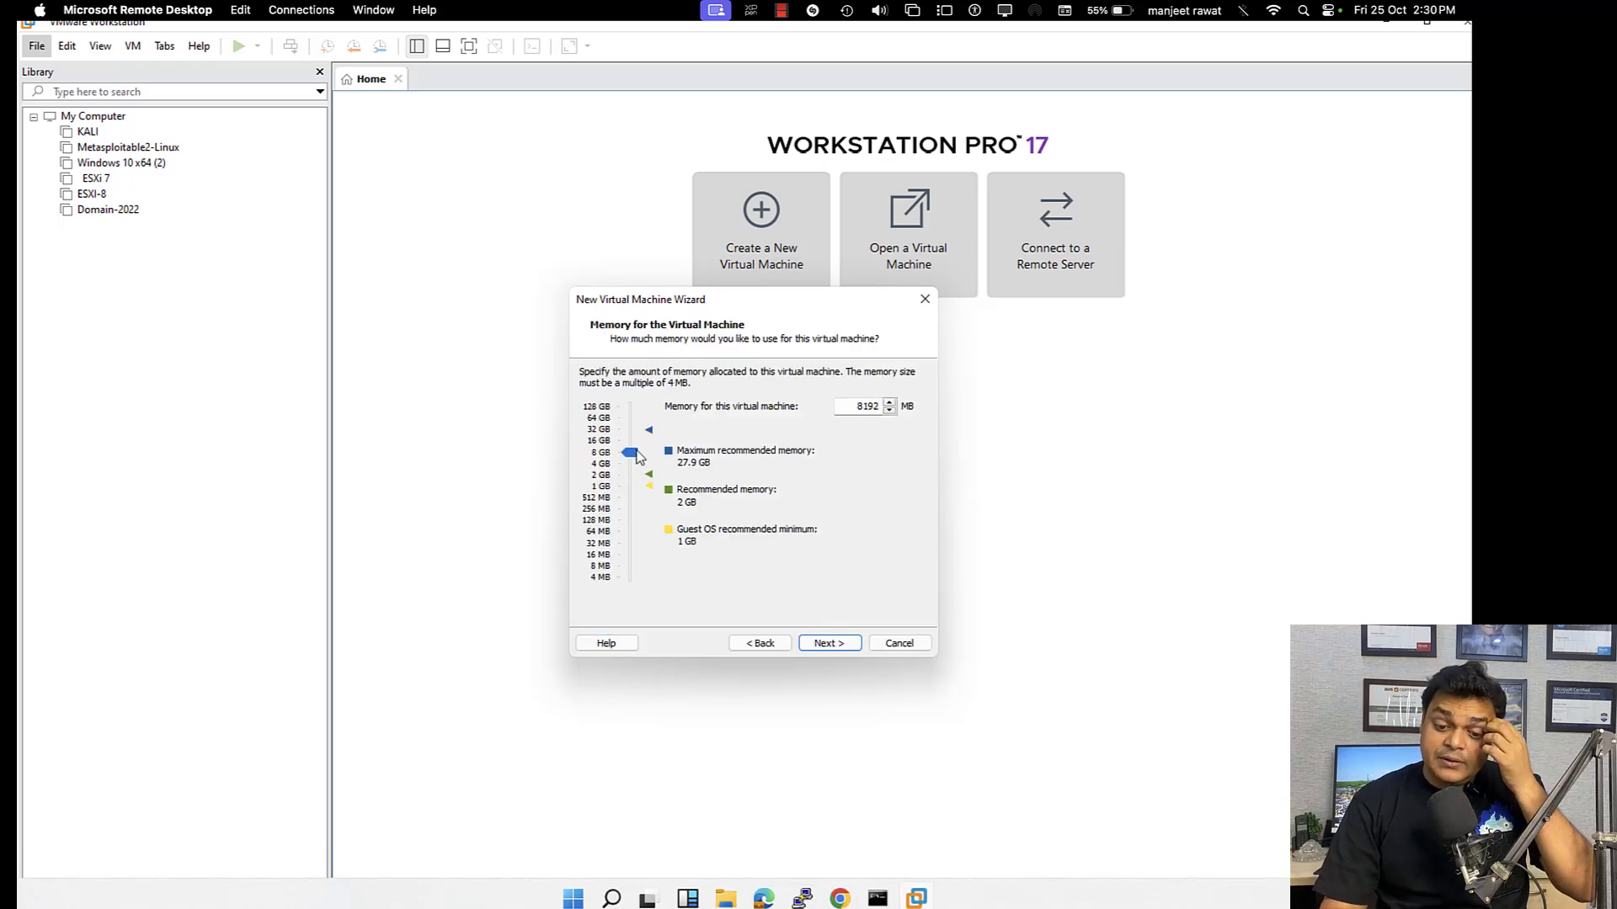
pyautogui.click(827, 644)
# Step: Use bridged networking, LSI Logic SAS, a new 60 GB NVMe disk, and finish the wizard
pyautogui.click(827, 645)
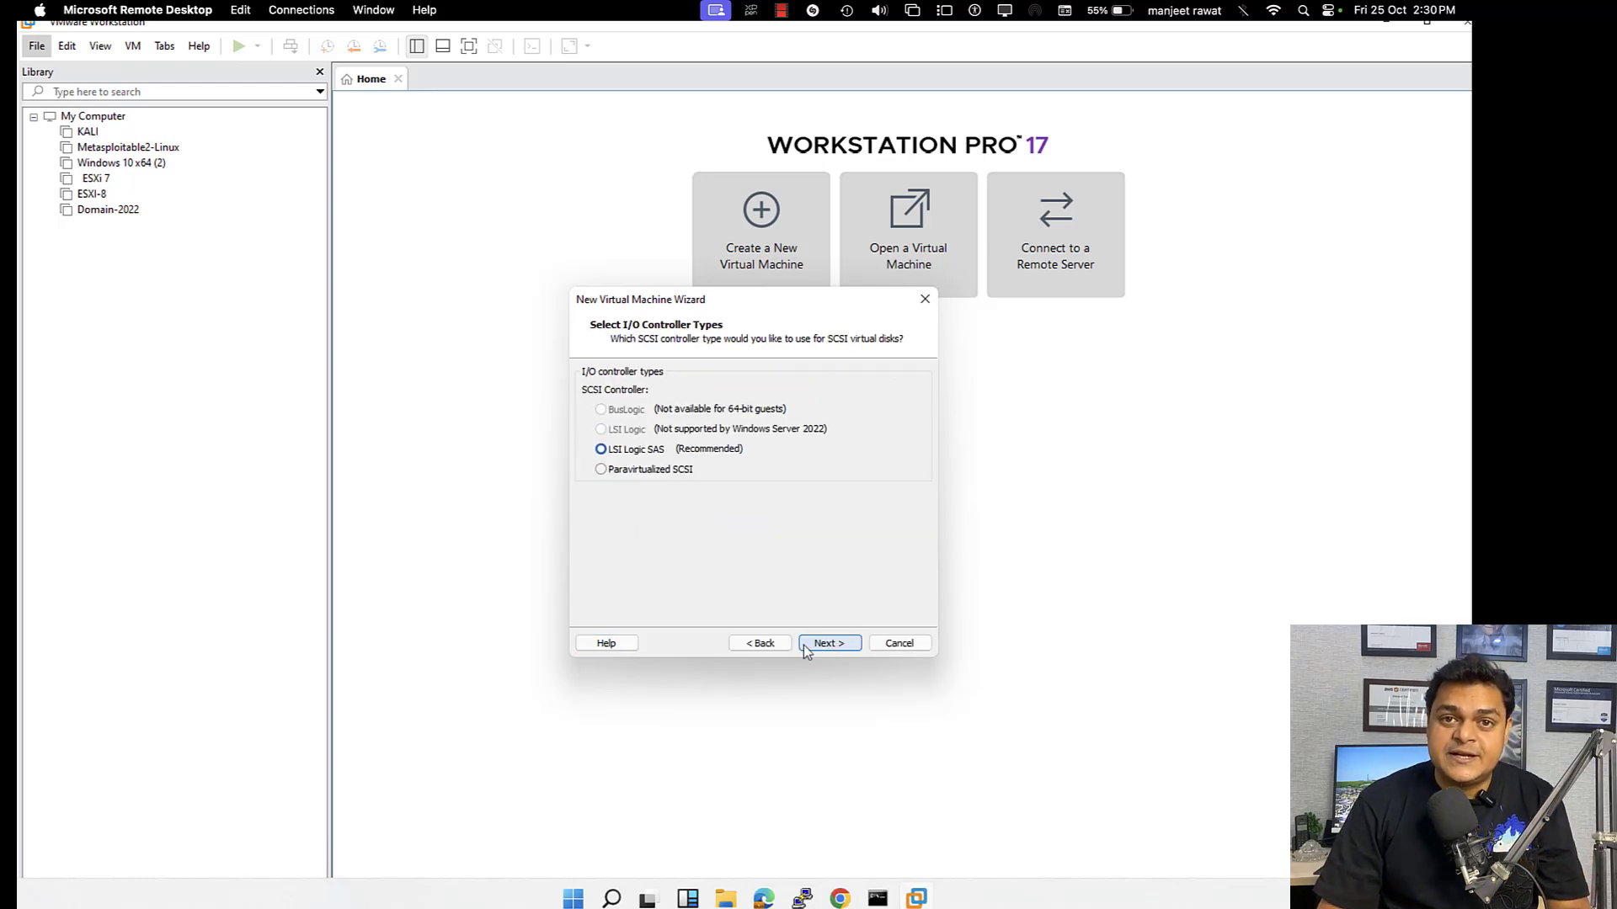
pyautogui.click(758, 645)
pyautogui.click(624, 395)
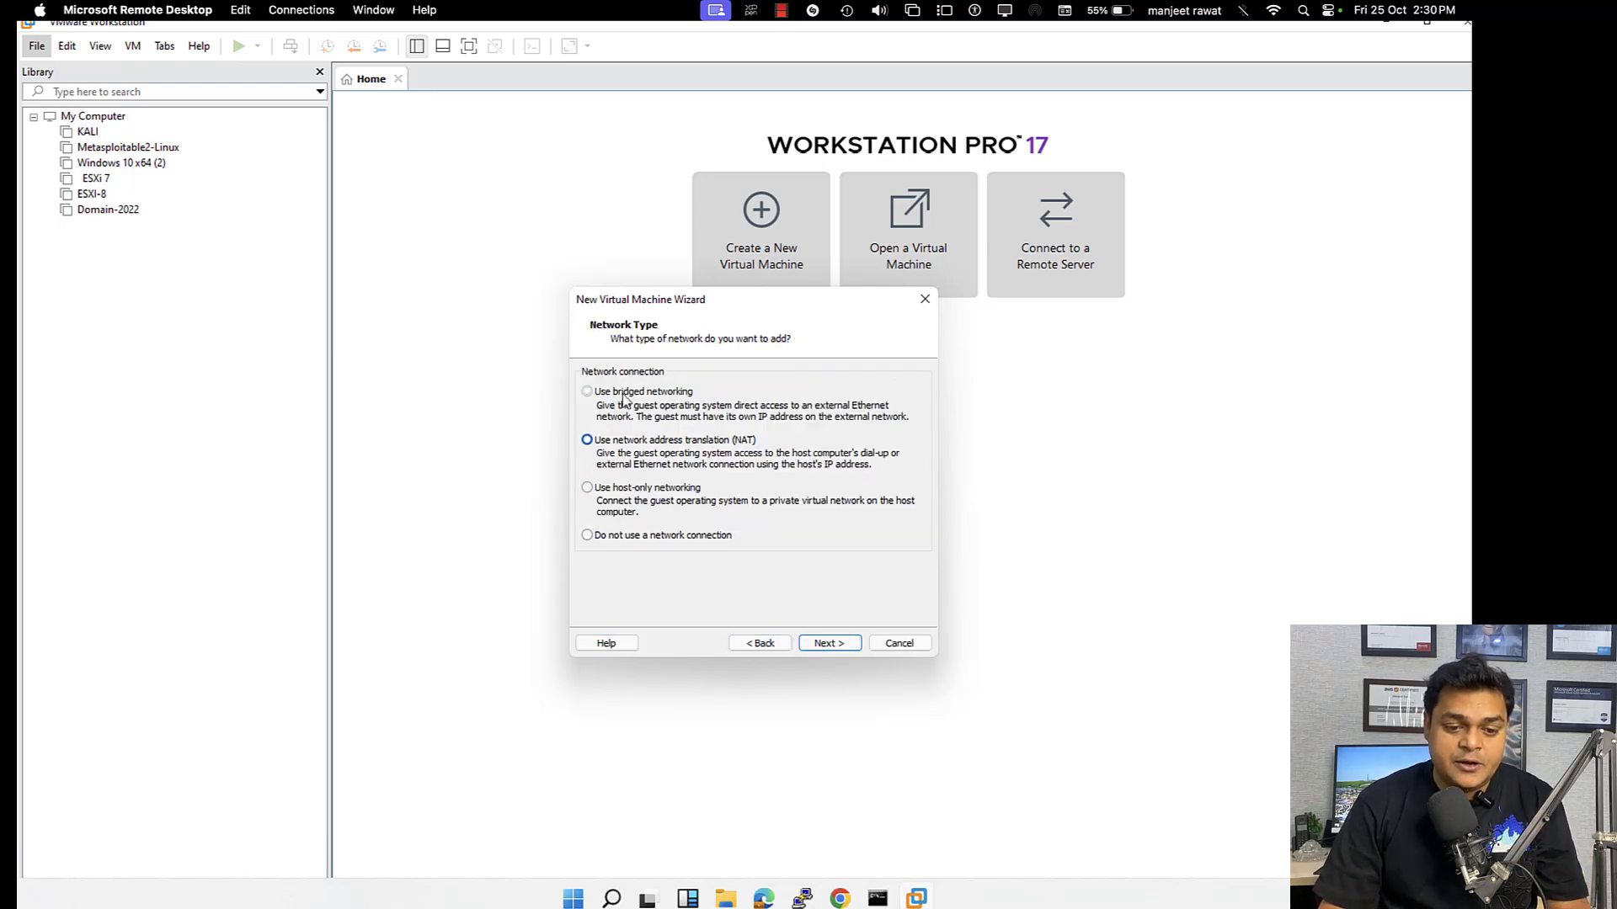
pyautogui.click(825, 643)
pyautogui.click(825, 644)
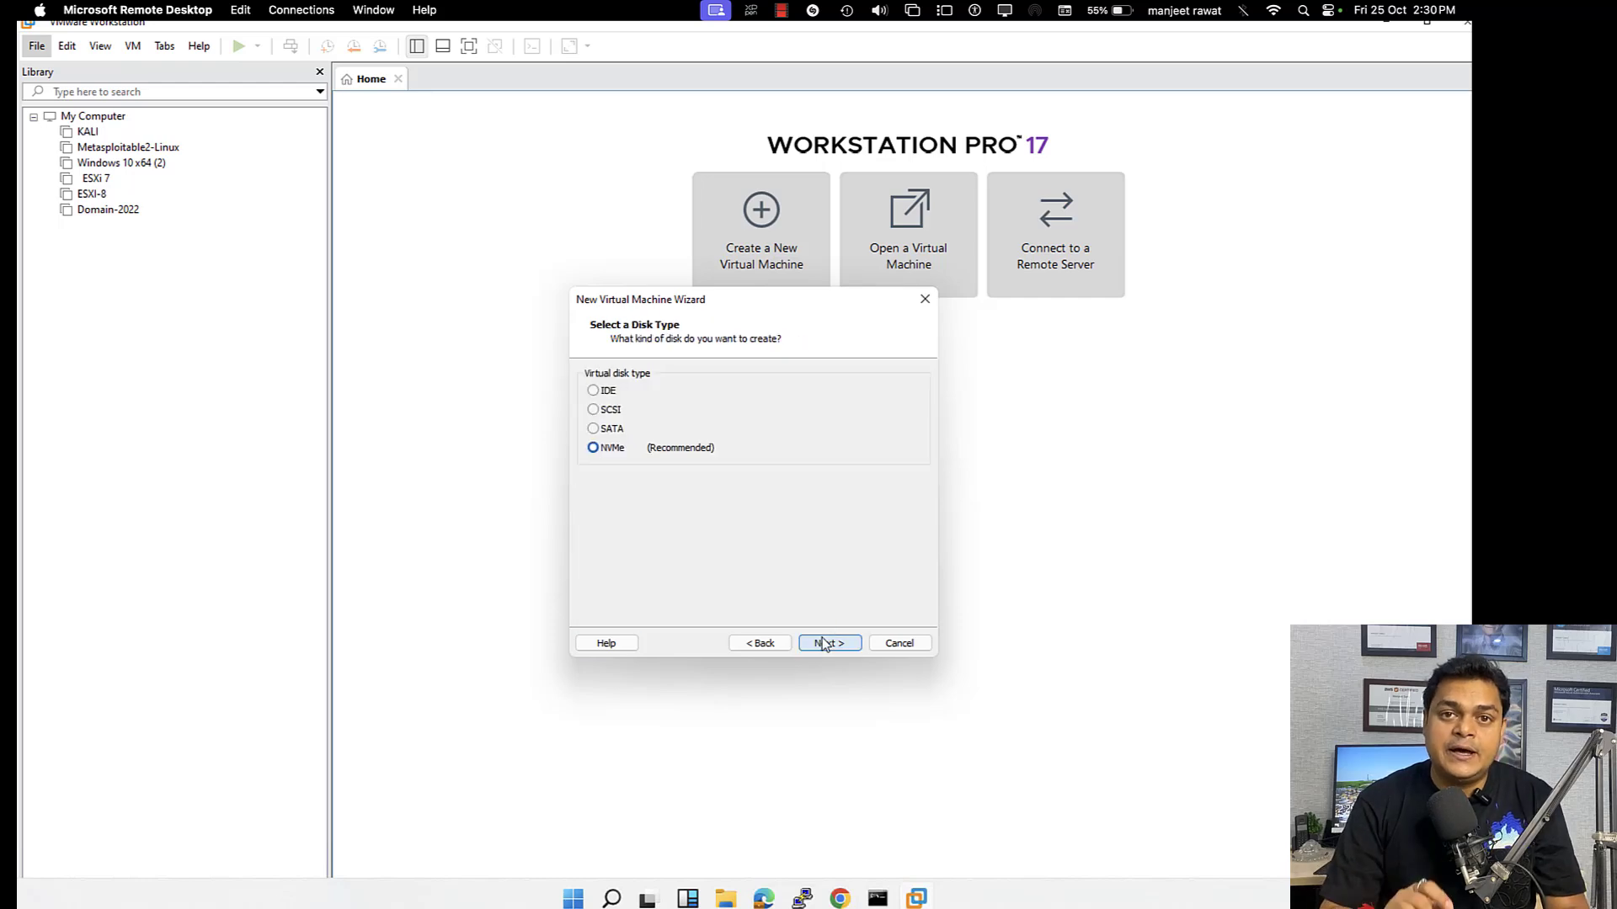
pyautogui.click(825, 644)
pyautogui.click(825, 643)
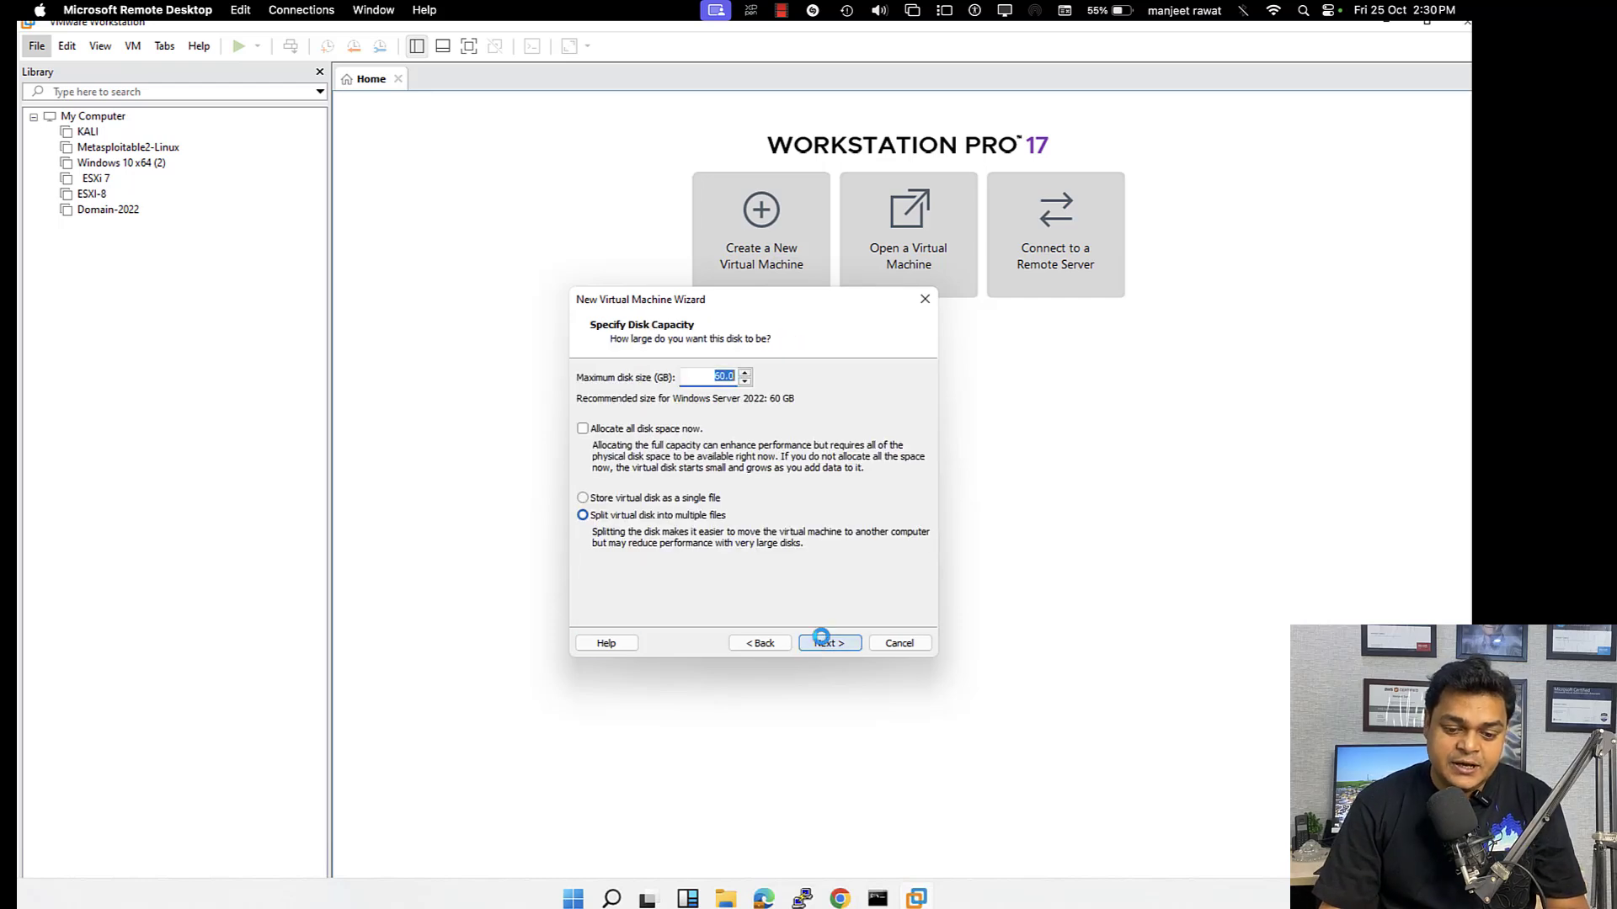
pyautogui.click(825, 643)
pyautogui.click(824, 644)
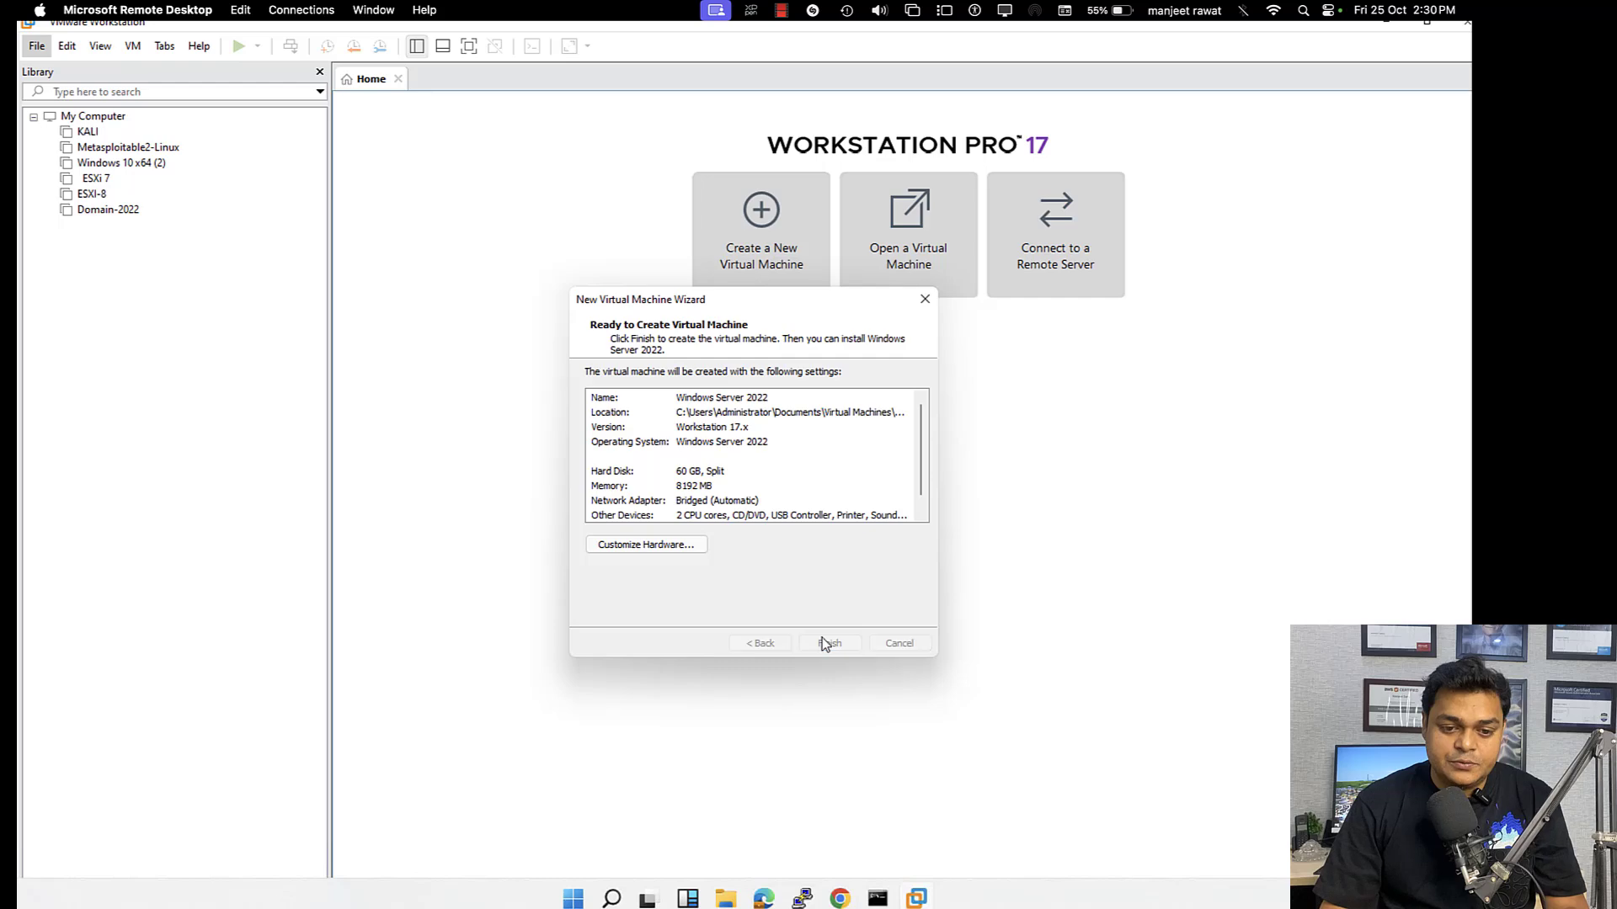
pyautogui.click(825, 643)
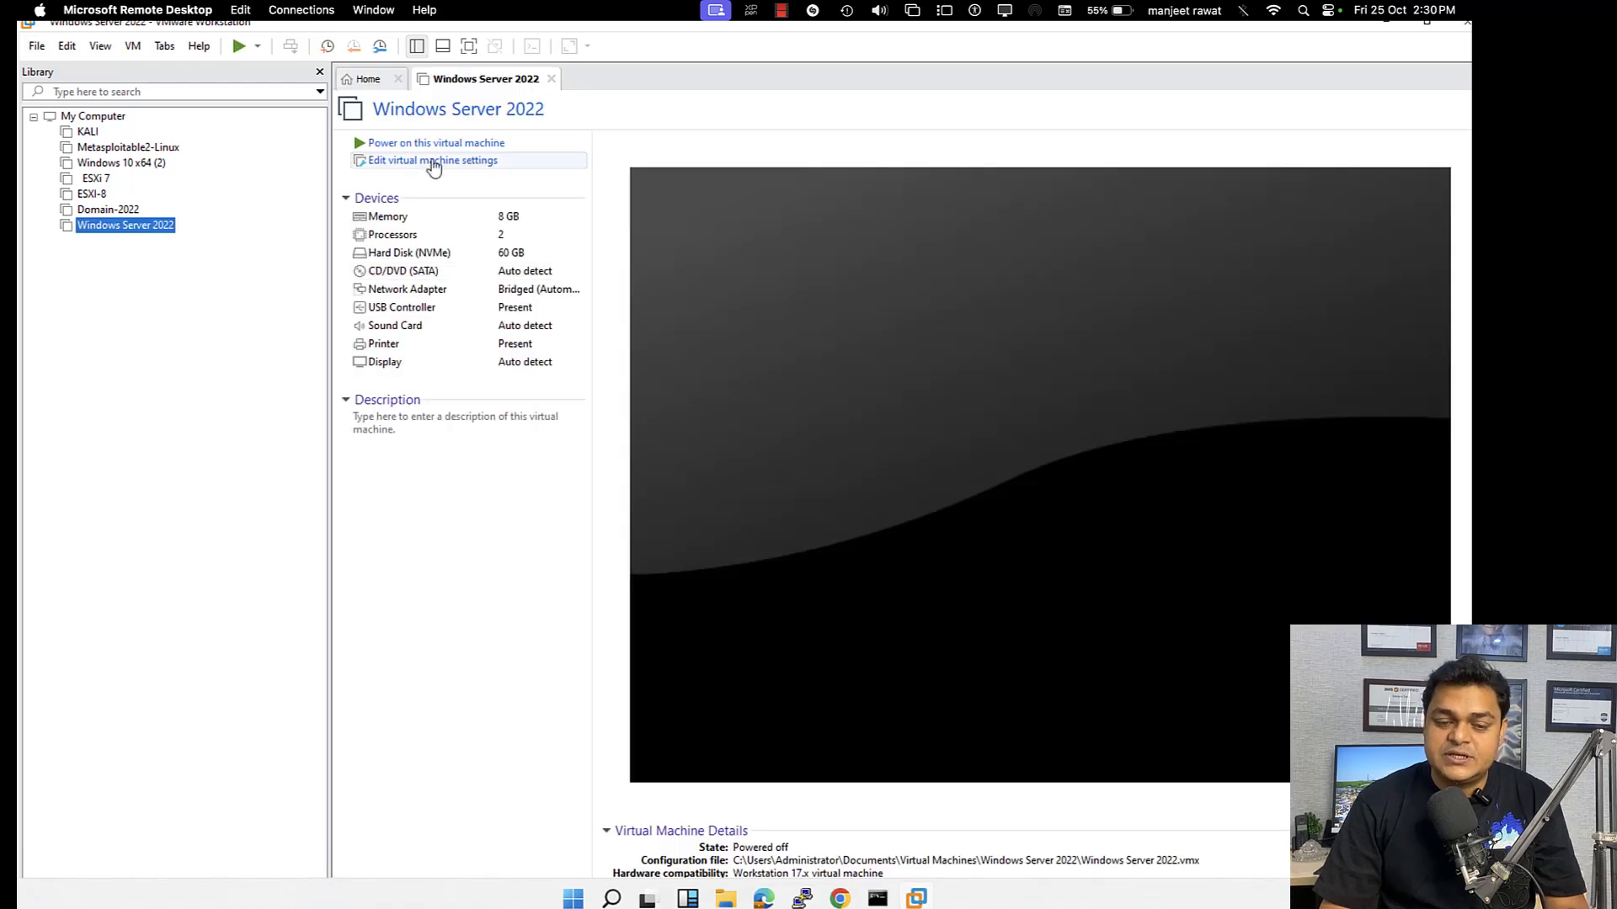
# Step: Power on the Windows Server 2022 VM, dismiss the sata0:1 prompt, and maximize the window
pyautogui.click(430, 144)
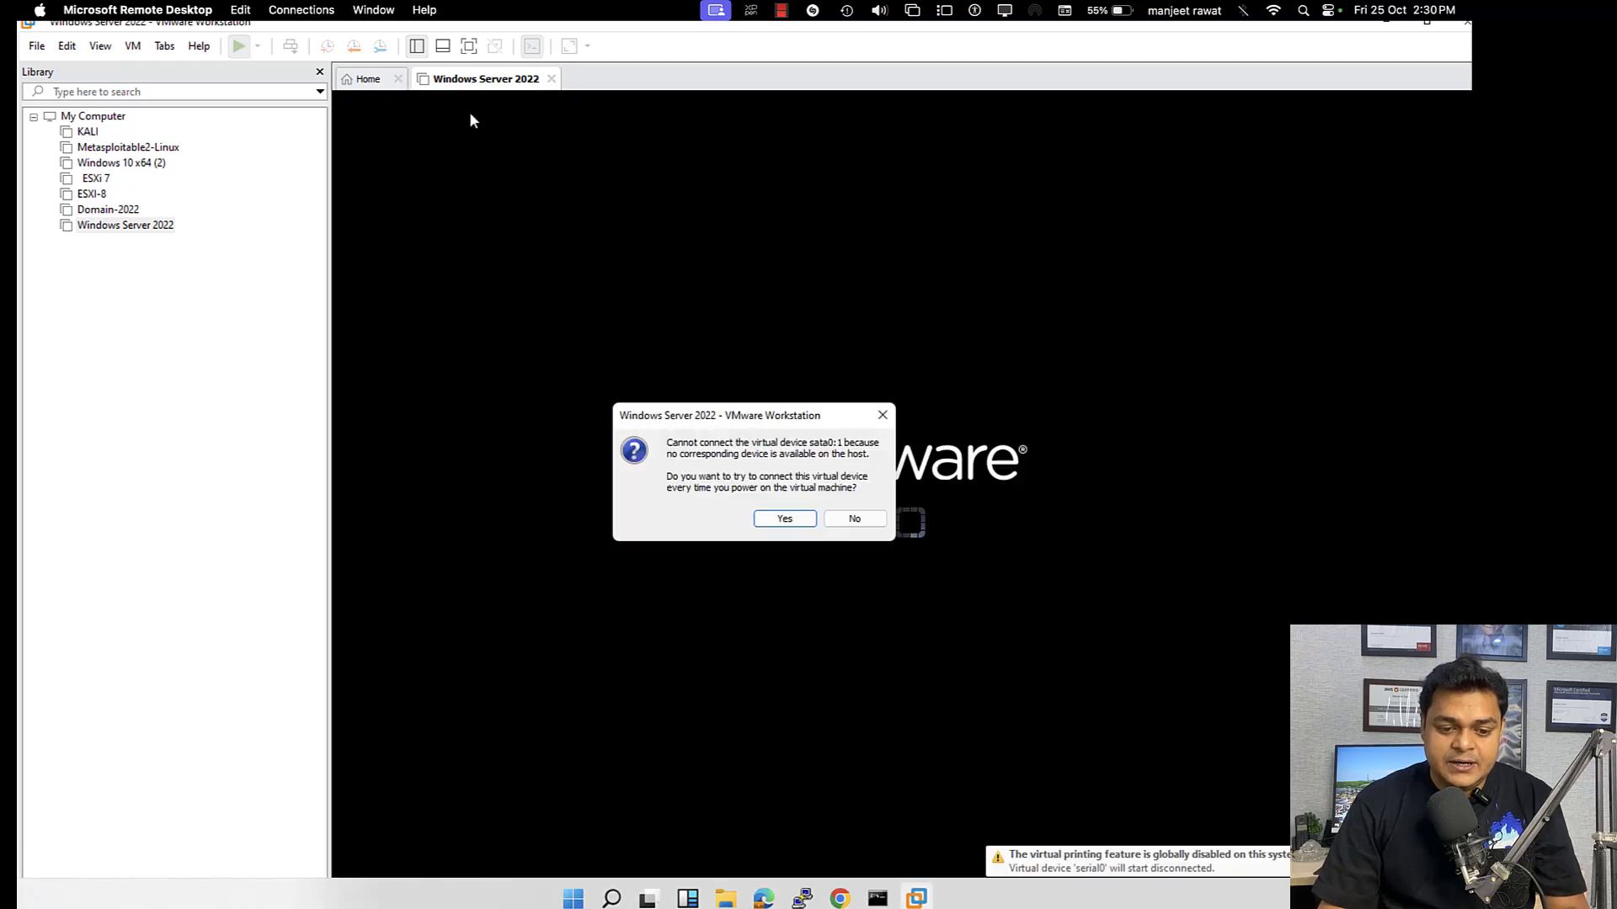
pyautogui.click(854, 518)
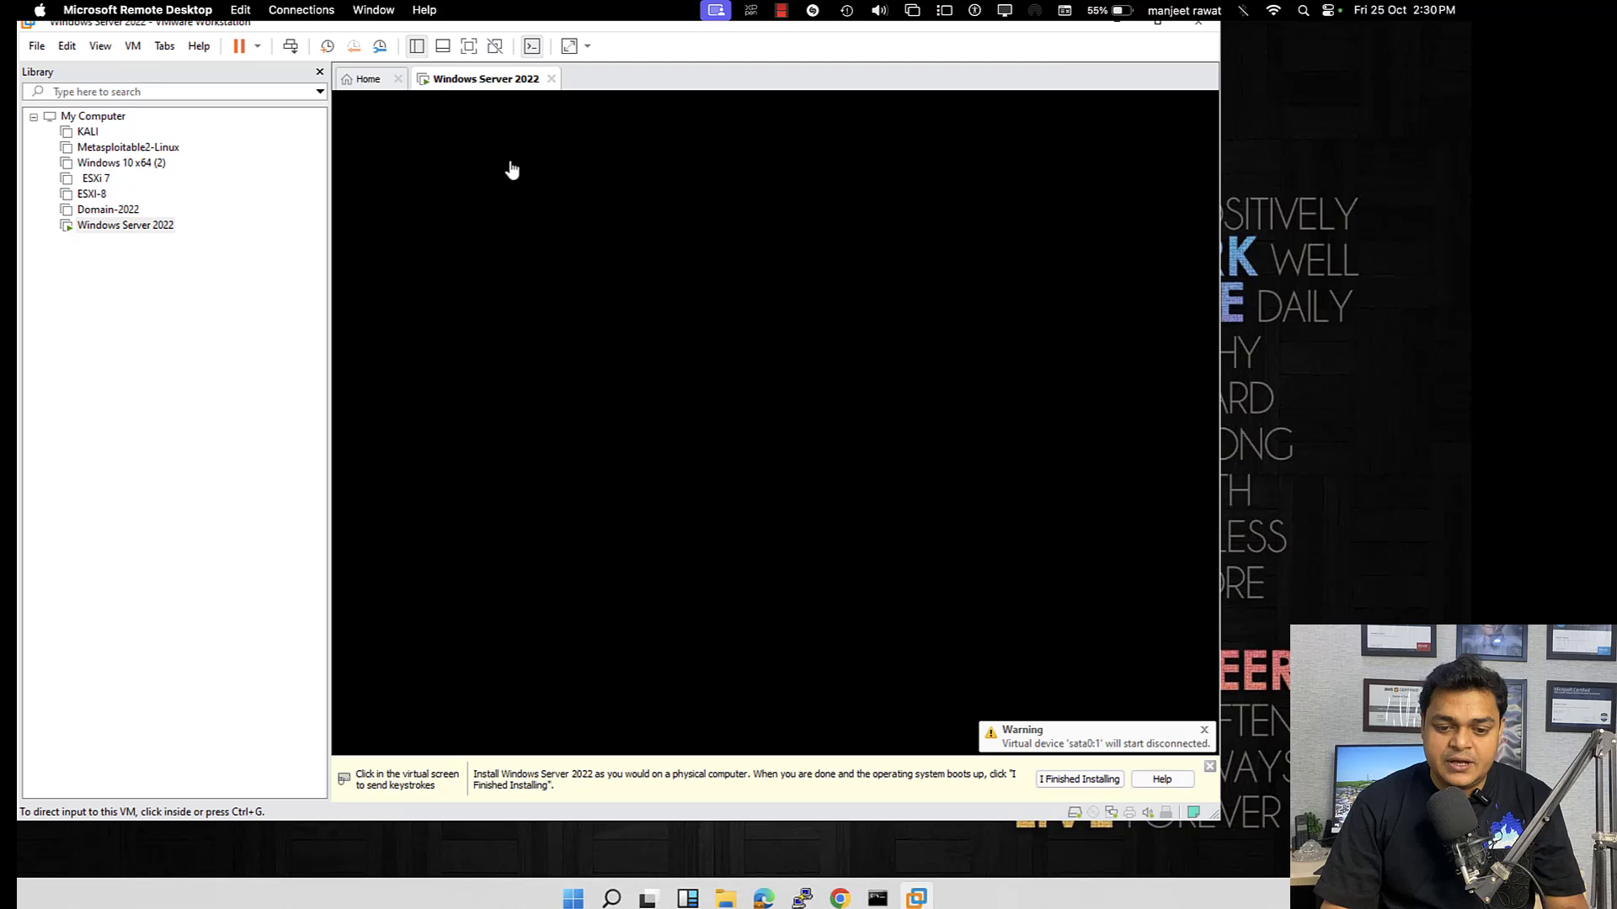
pyautogui.click(1157, 22)
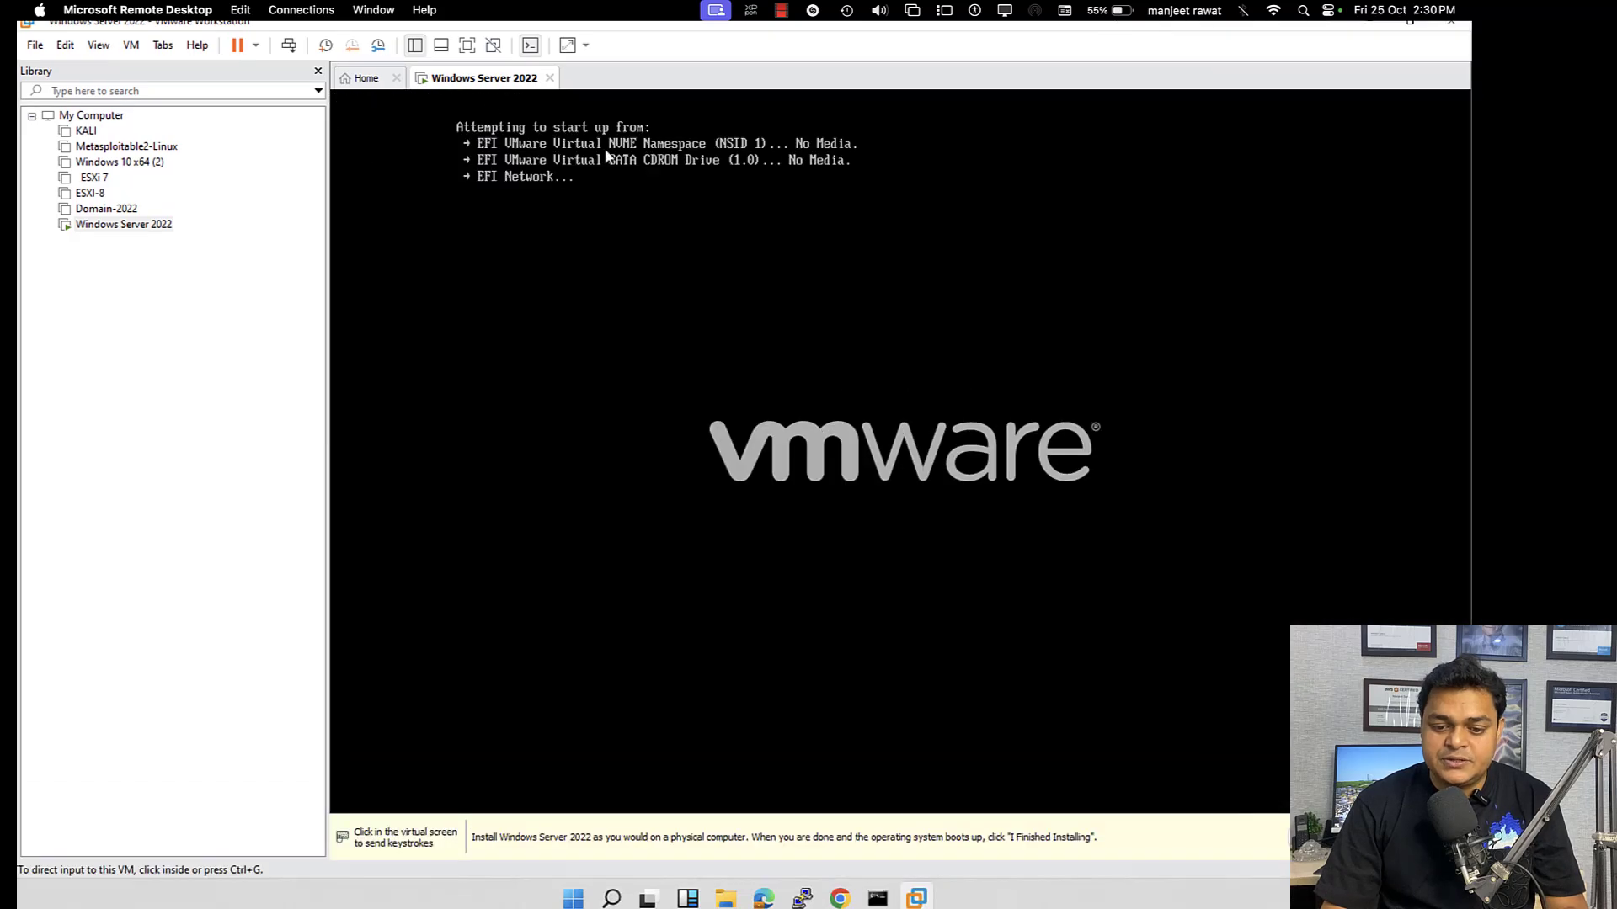
# Step: Open the VM's settings and set the CD/DVD (SATA) drive to use an ISO image file
pyautogui.rightClick(483, 83)
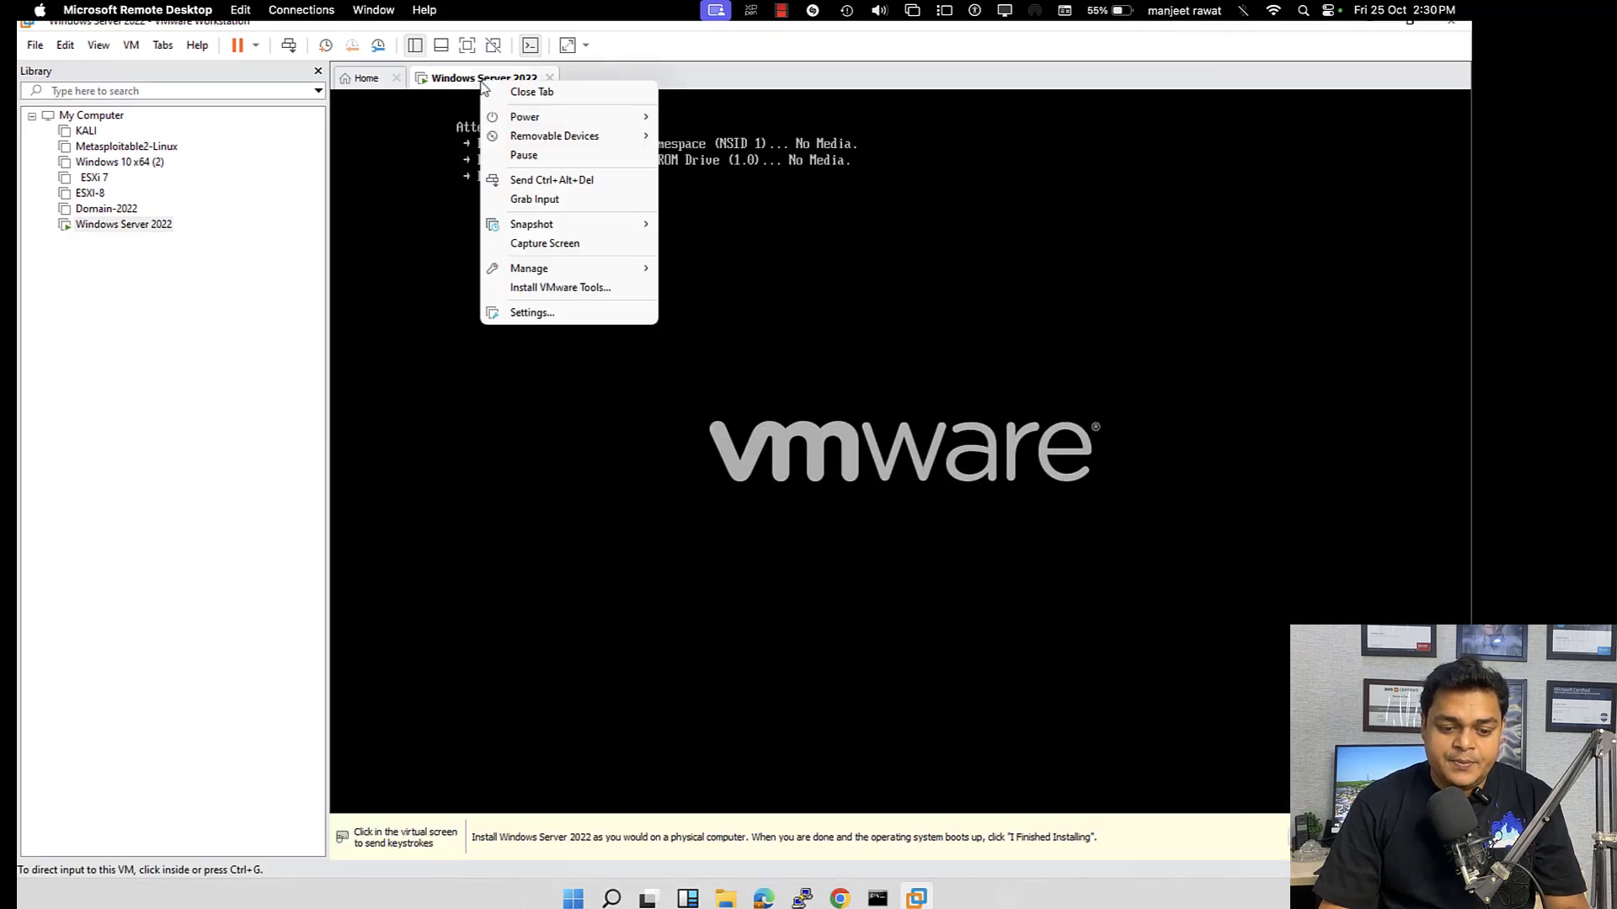
pyautogui.click(532, 312)
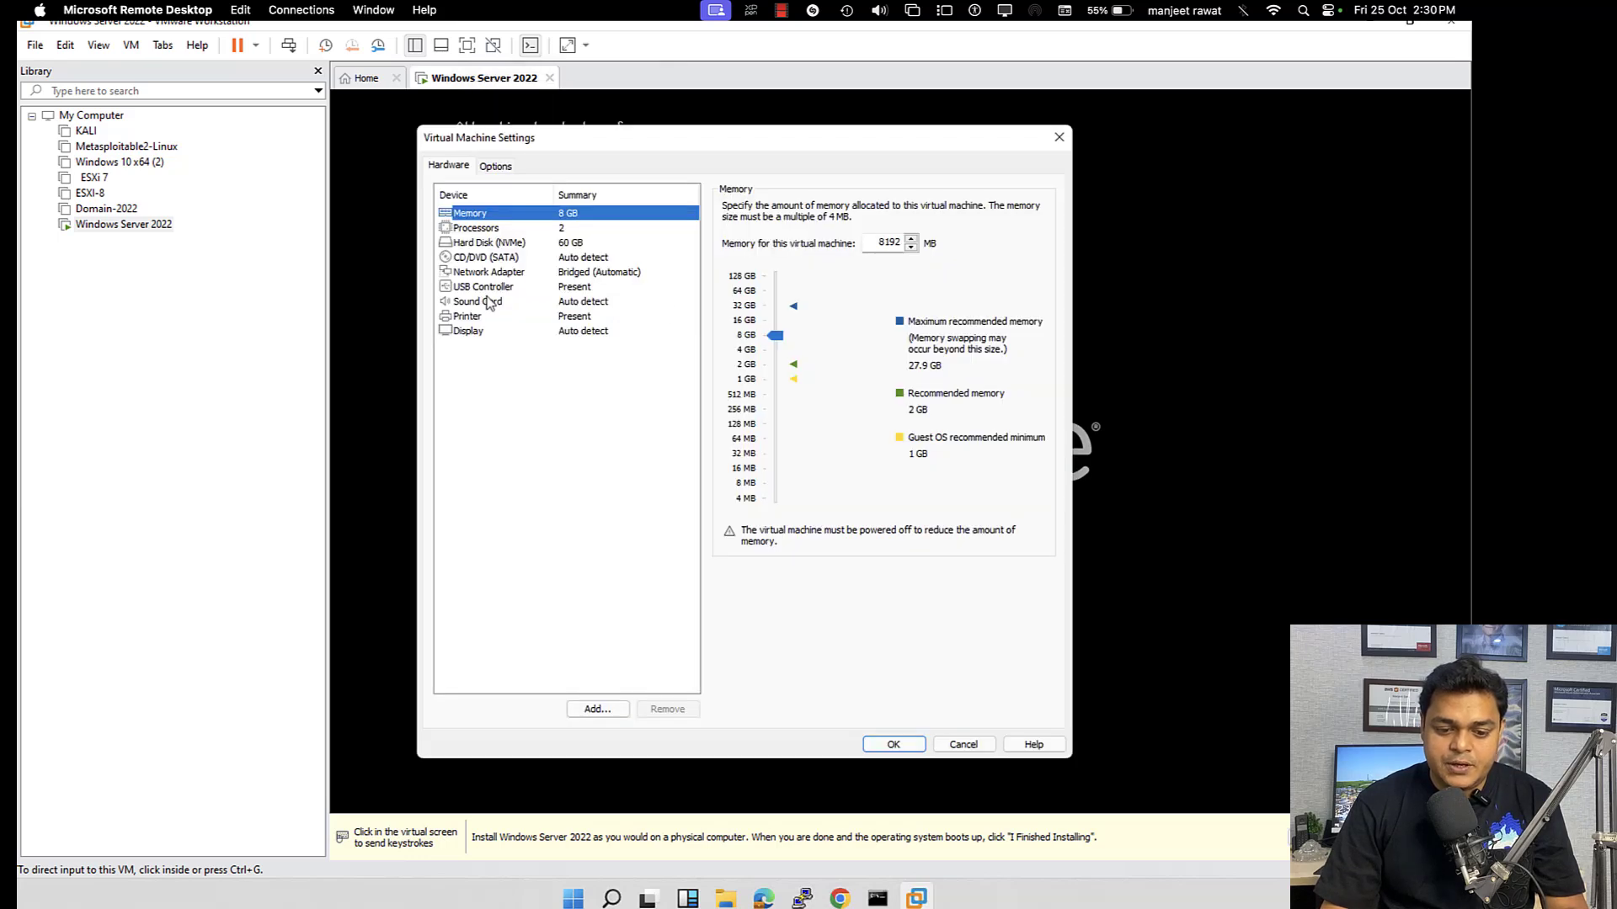
pyautogui.click(500, 261)
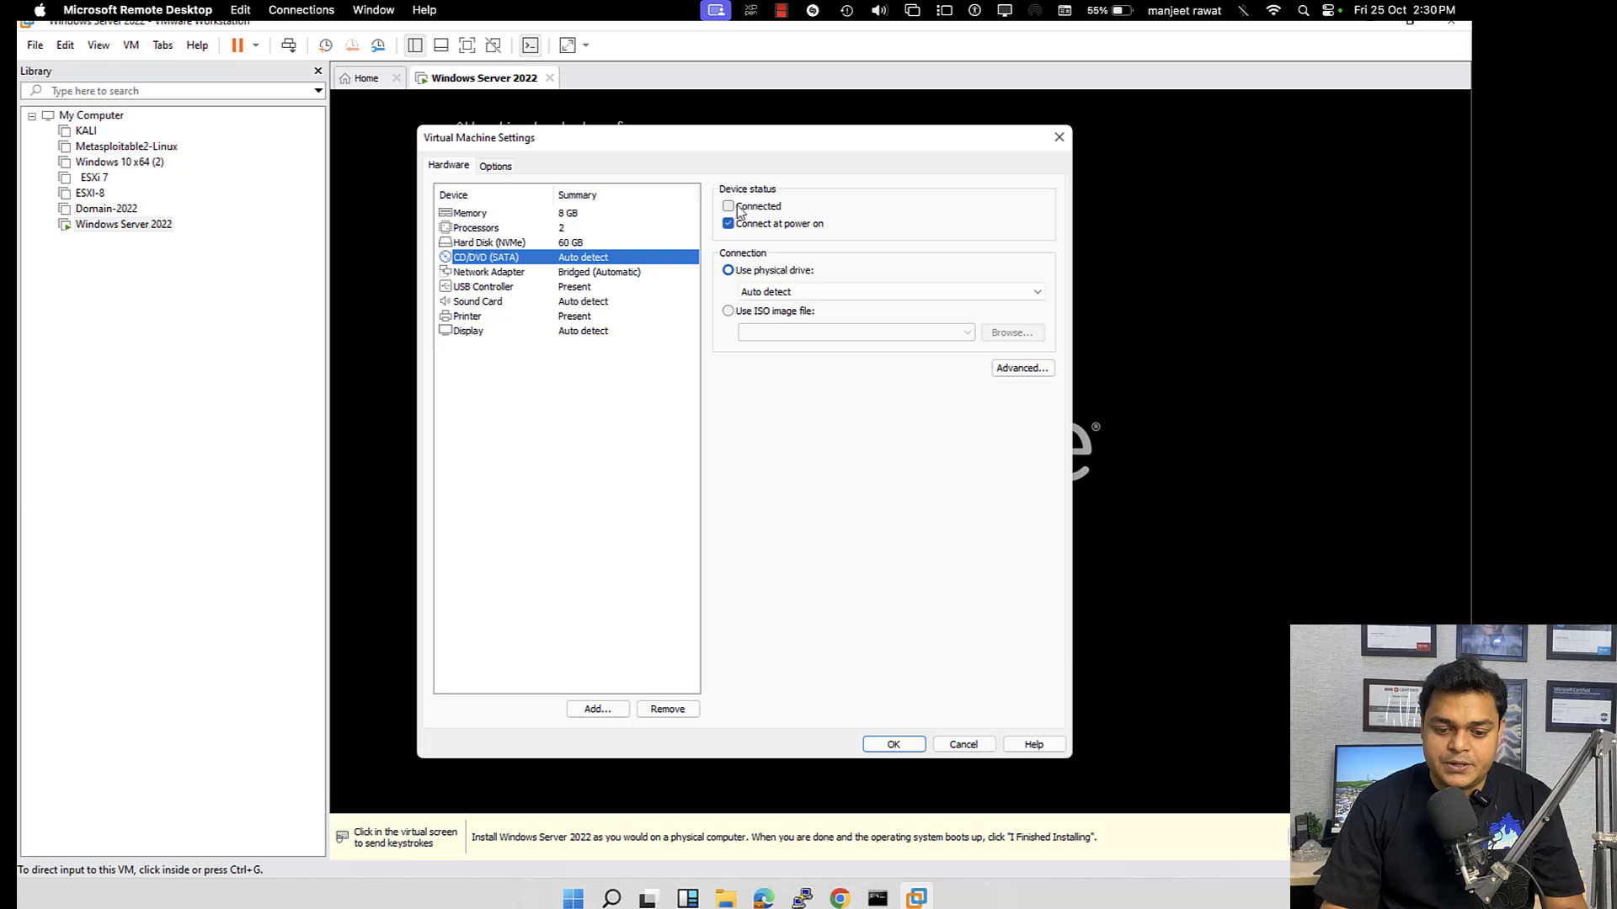
pyautogui.click(741, 311)
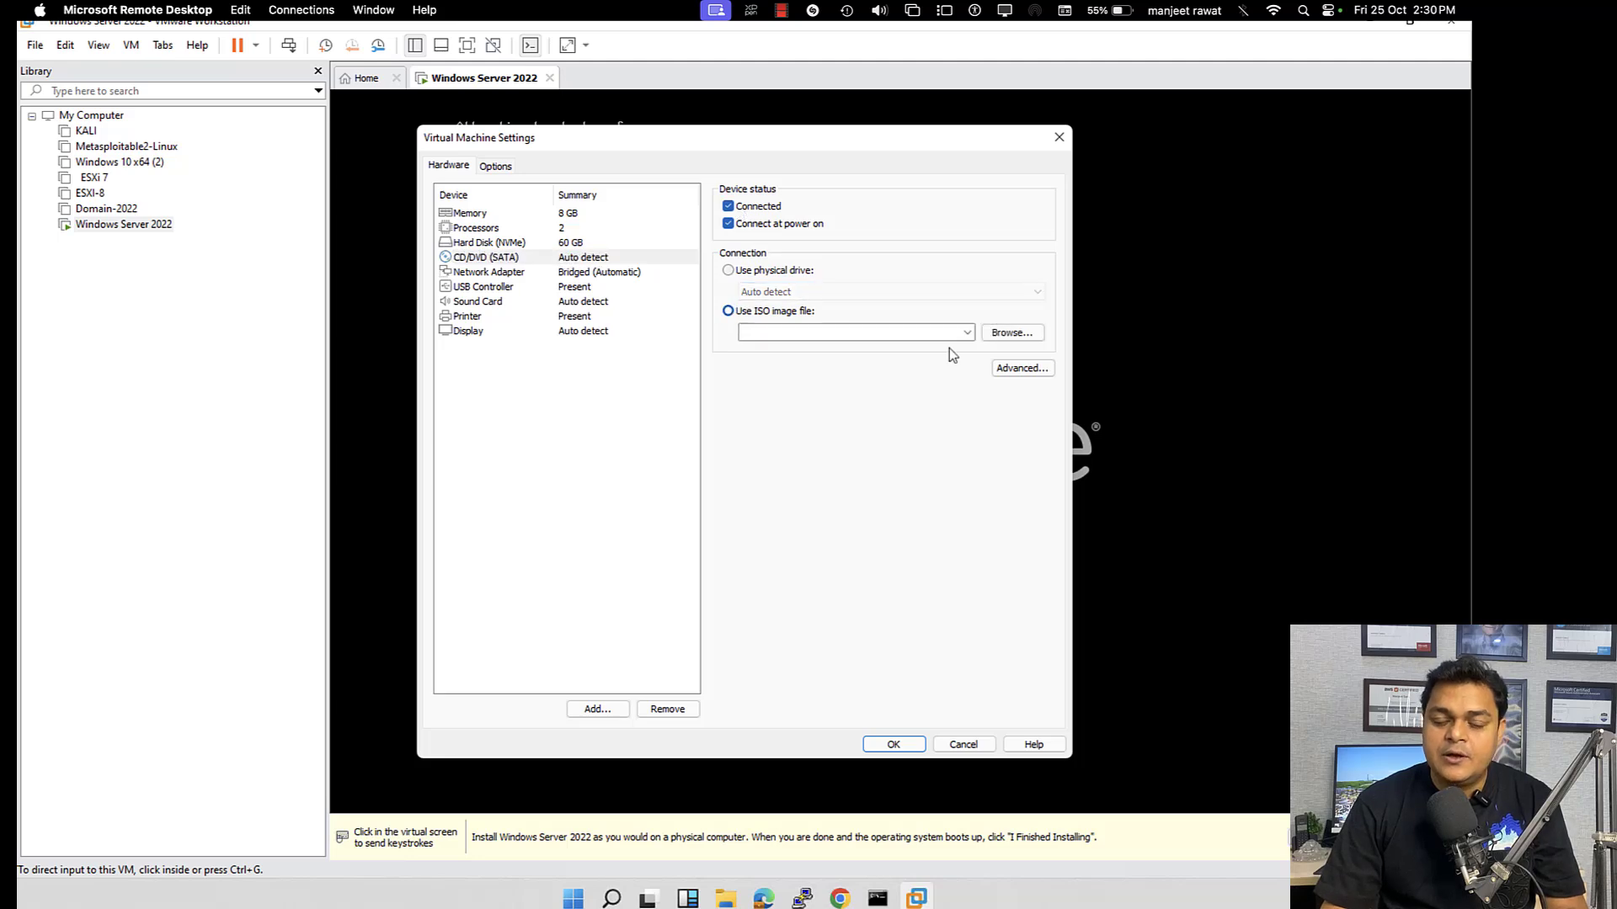
pyautogui.click(1004, 334)
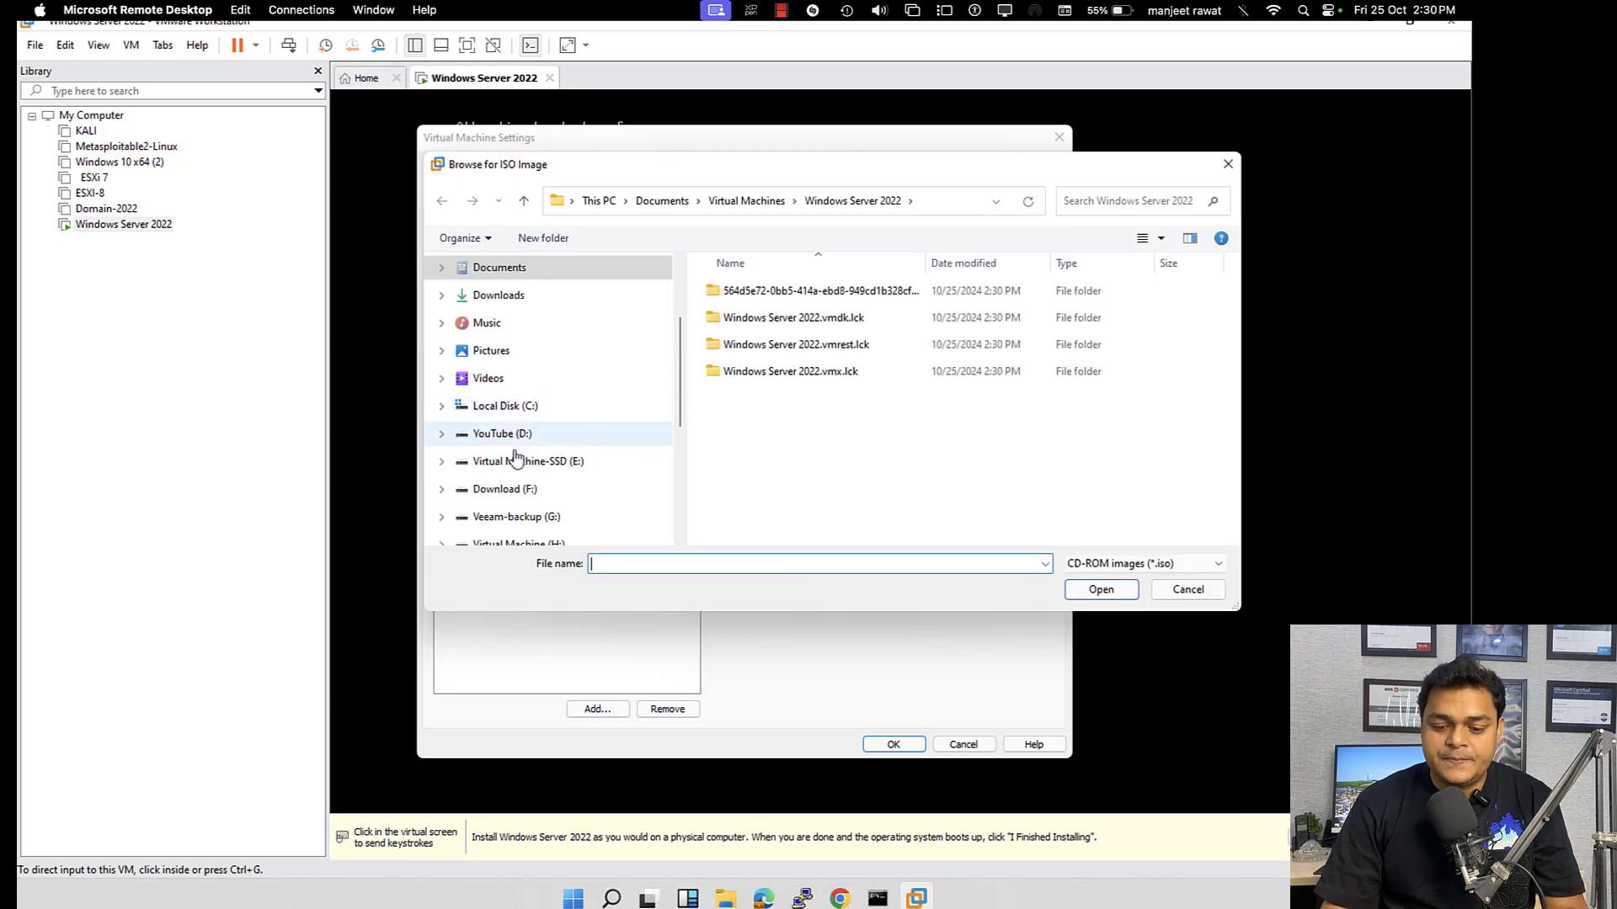
# Step: Choose J:\Server OS\Win Server 2022.iso as the image and save the settings
pyautogui.scroll(-1, 510, 510)
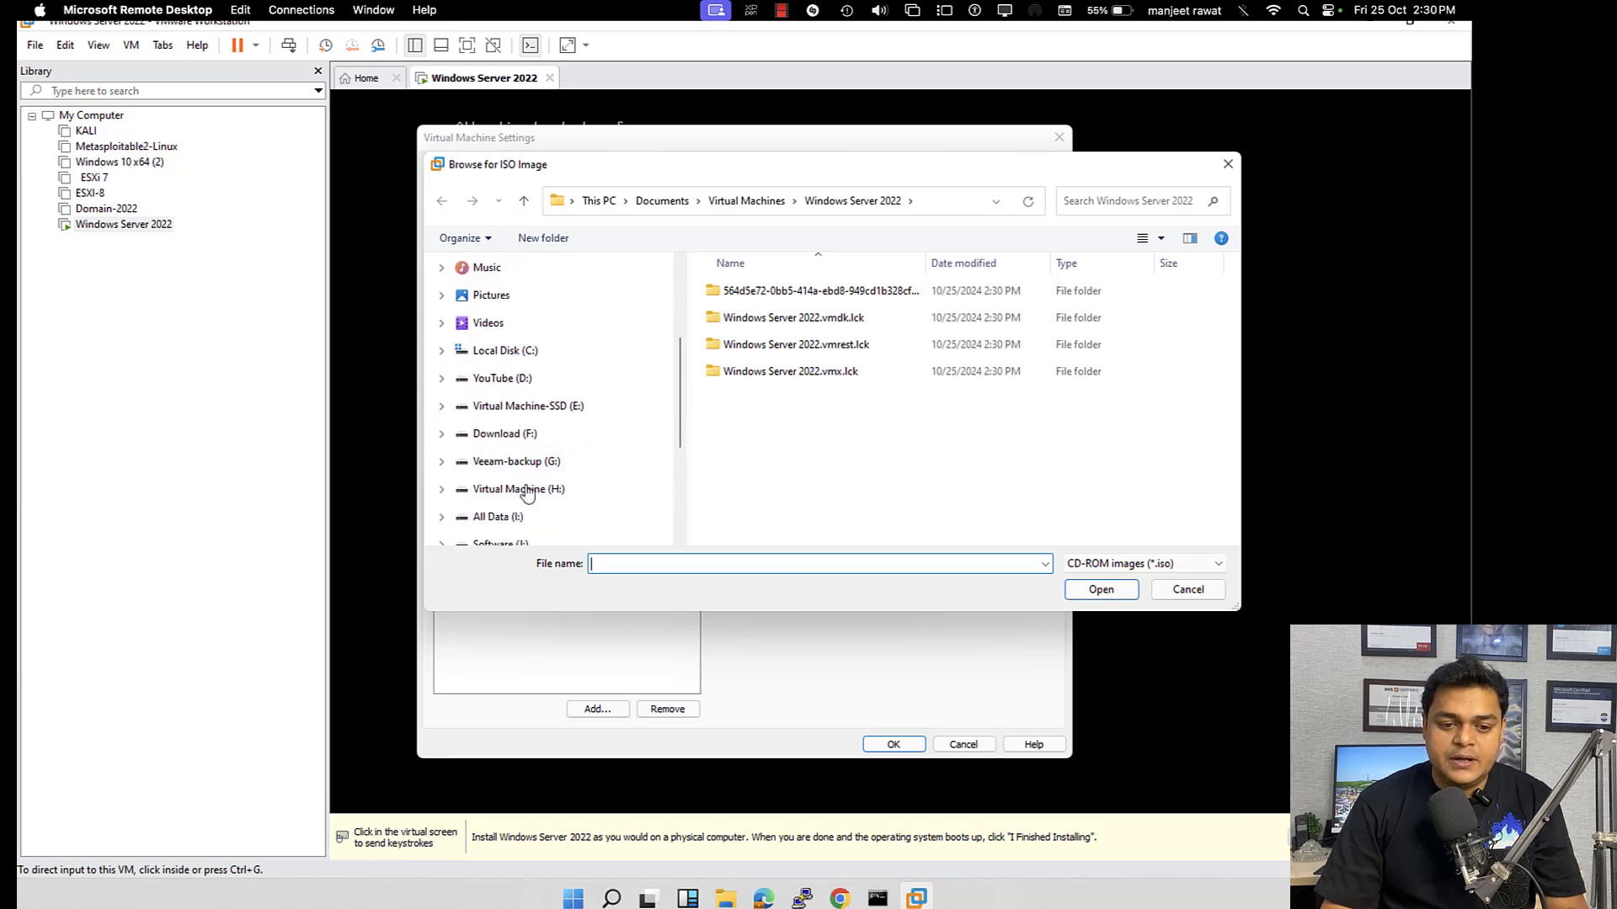
pyautogui.scroll(-1, 512, 493)
pyautogui.click(503, 520)
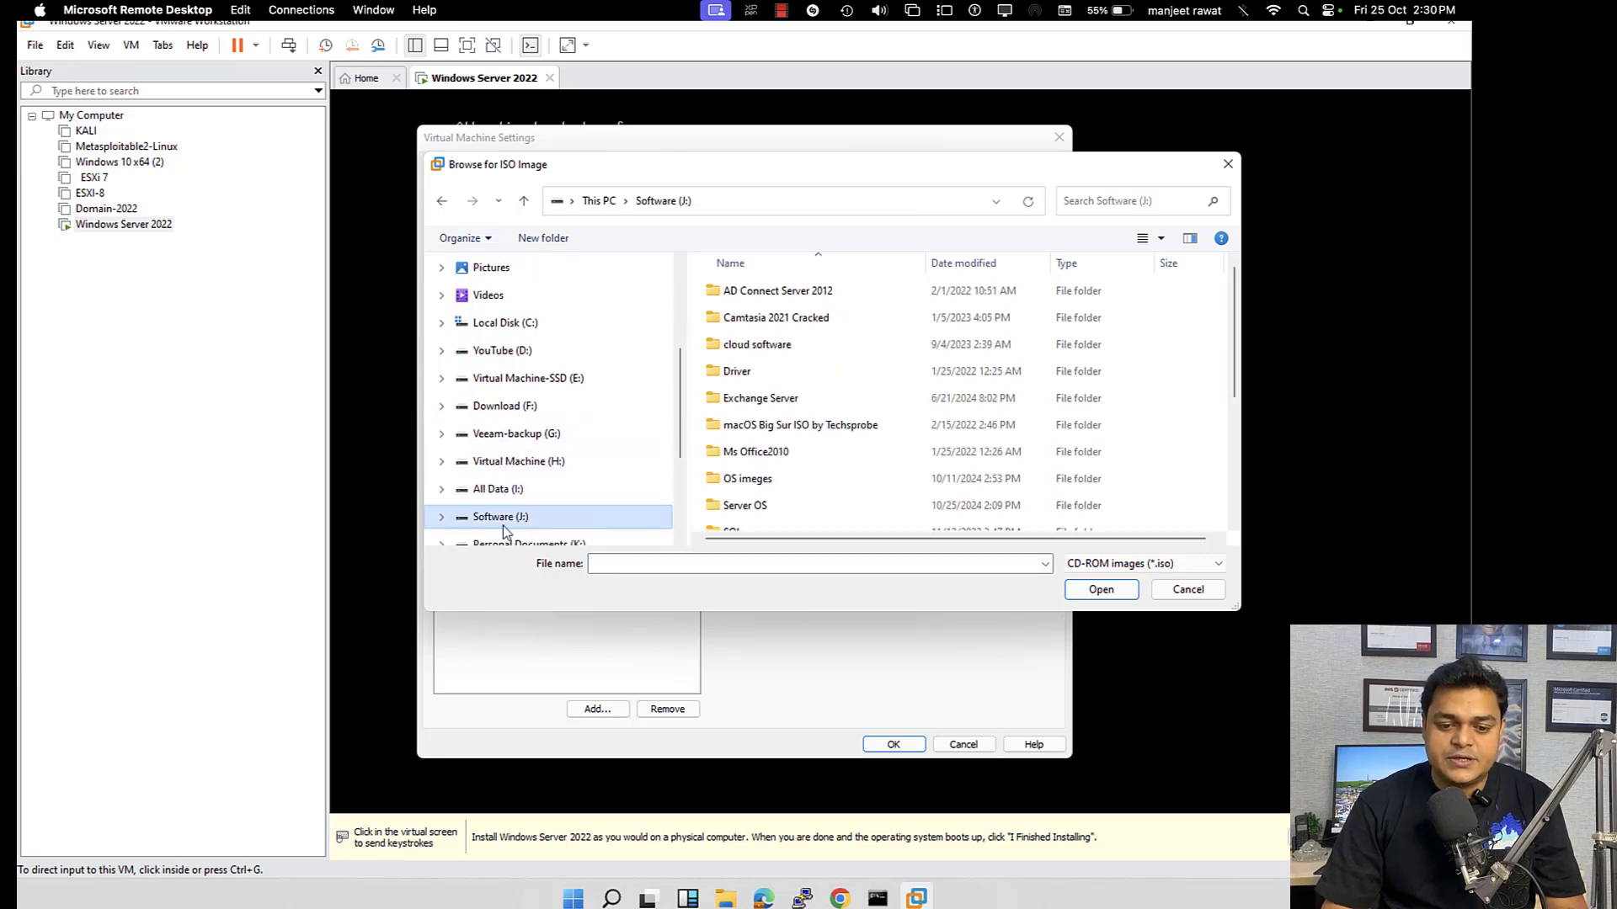
pyautogui.doubleClick(745, 505)
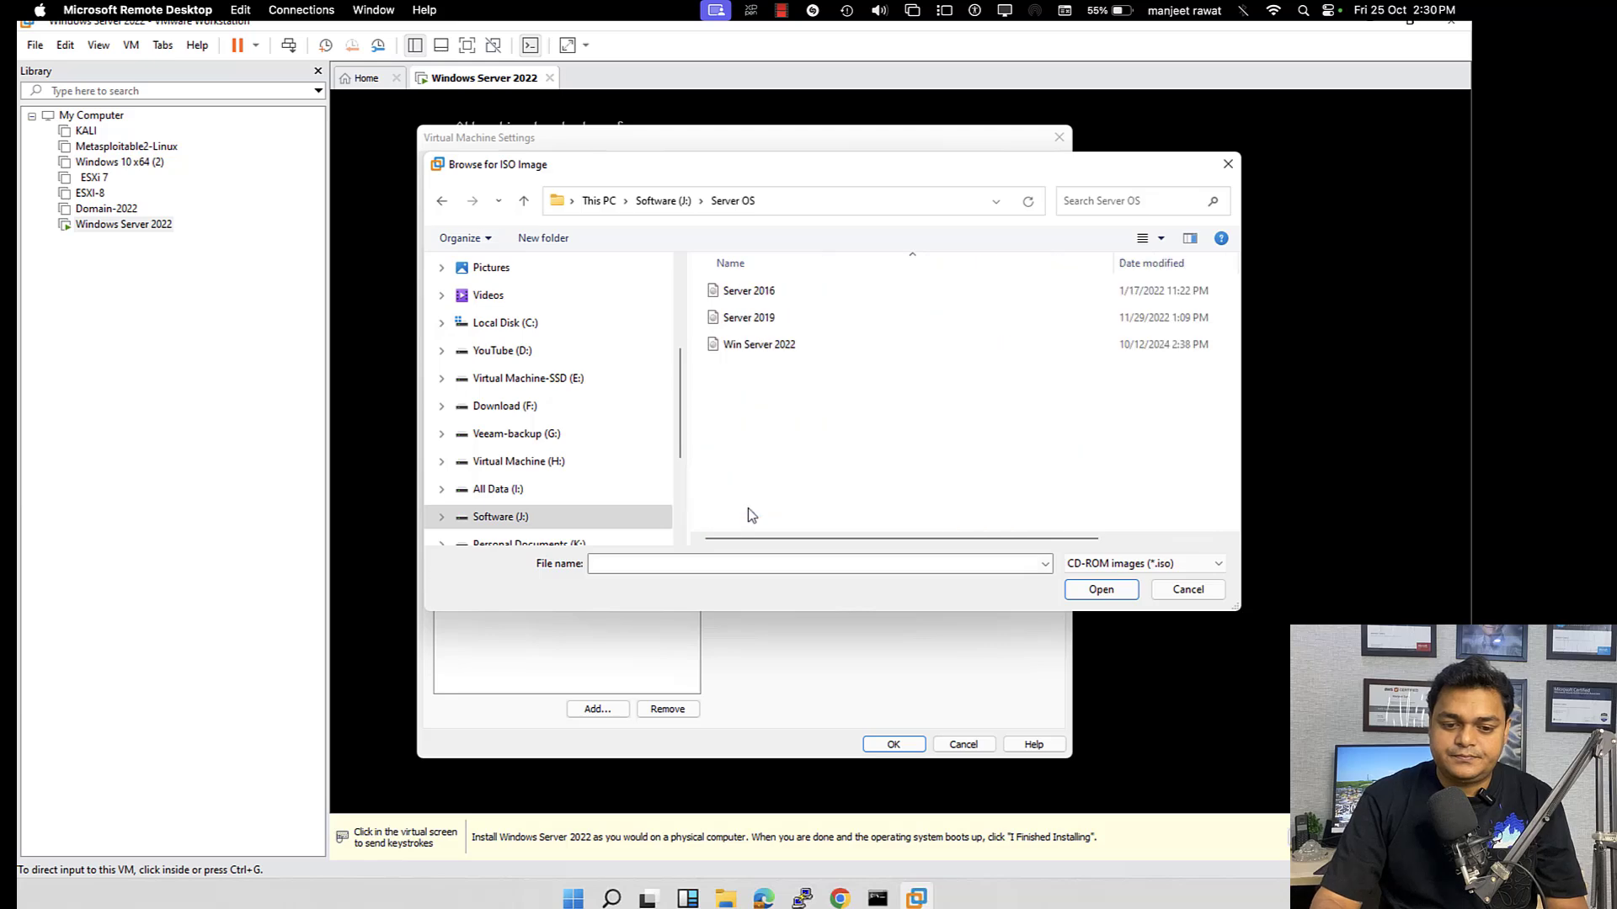
pyautogui.click(750, 347)
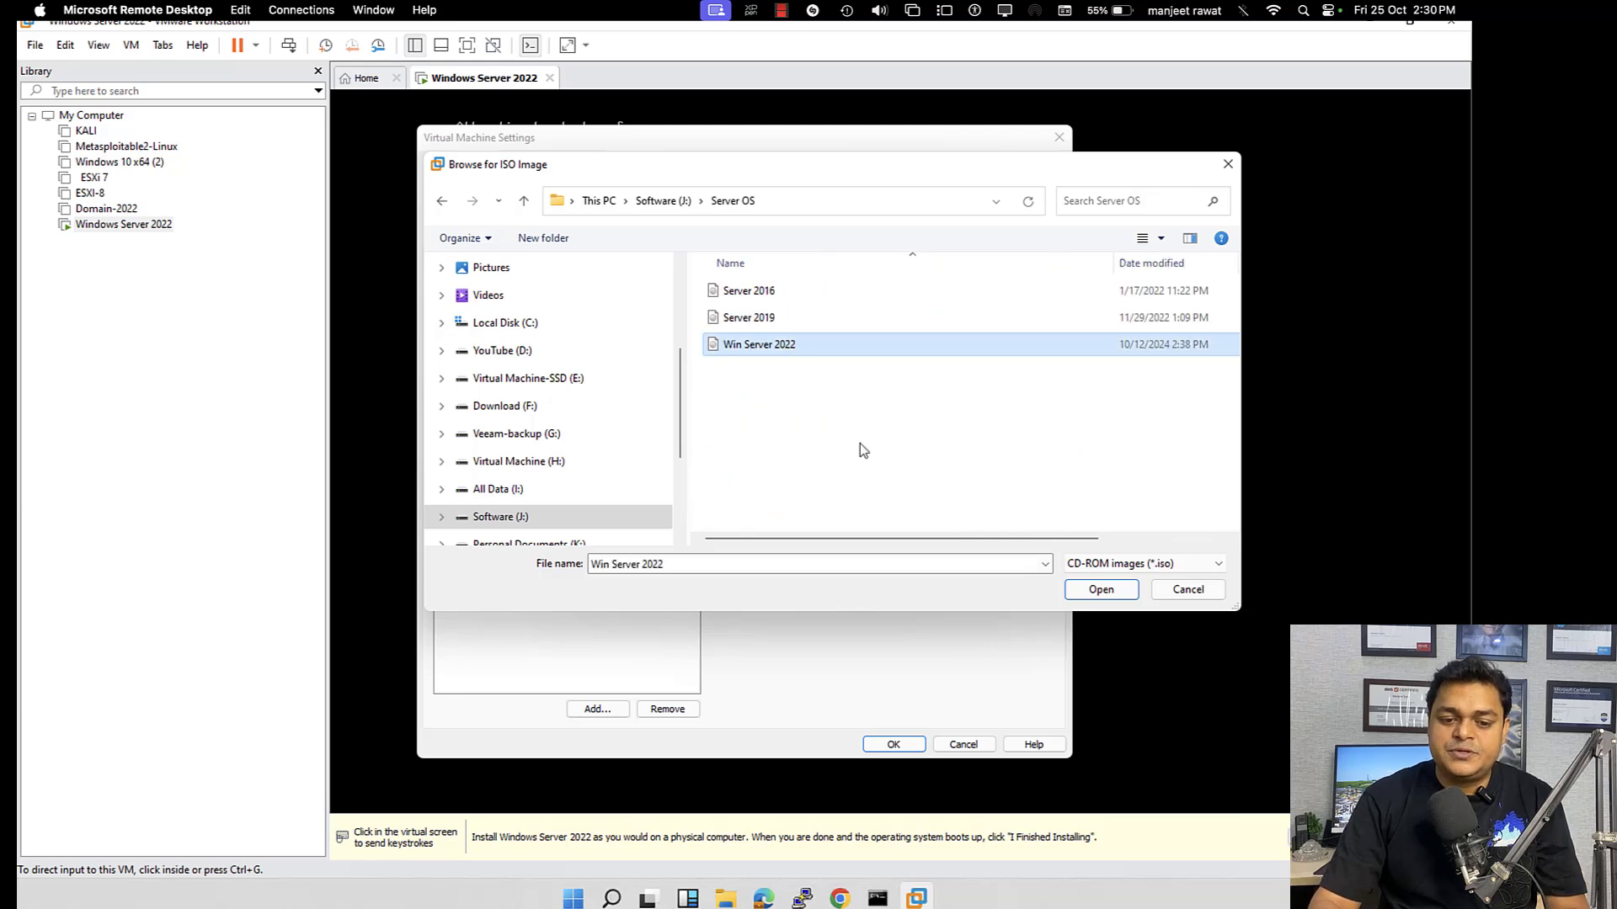
pyautogui.click(1100, 590)
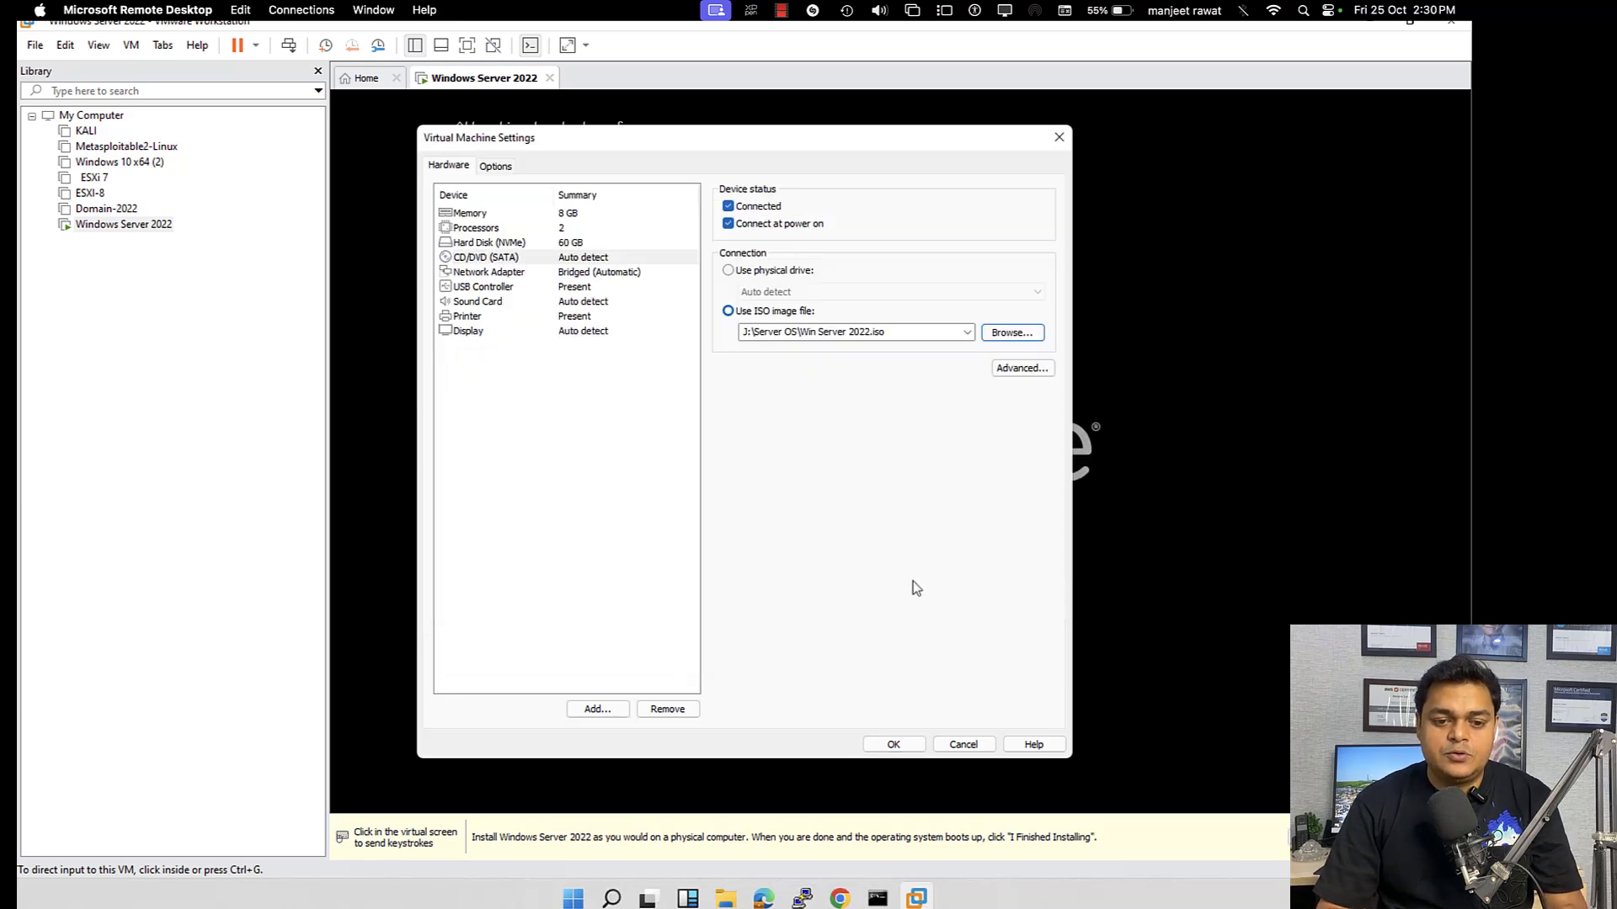
pyautogui.click(894, 745)
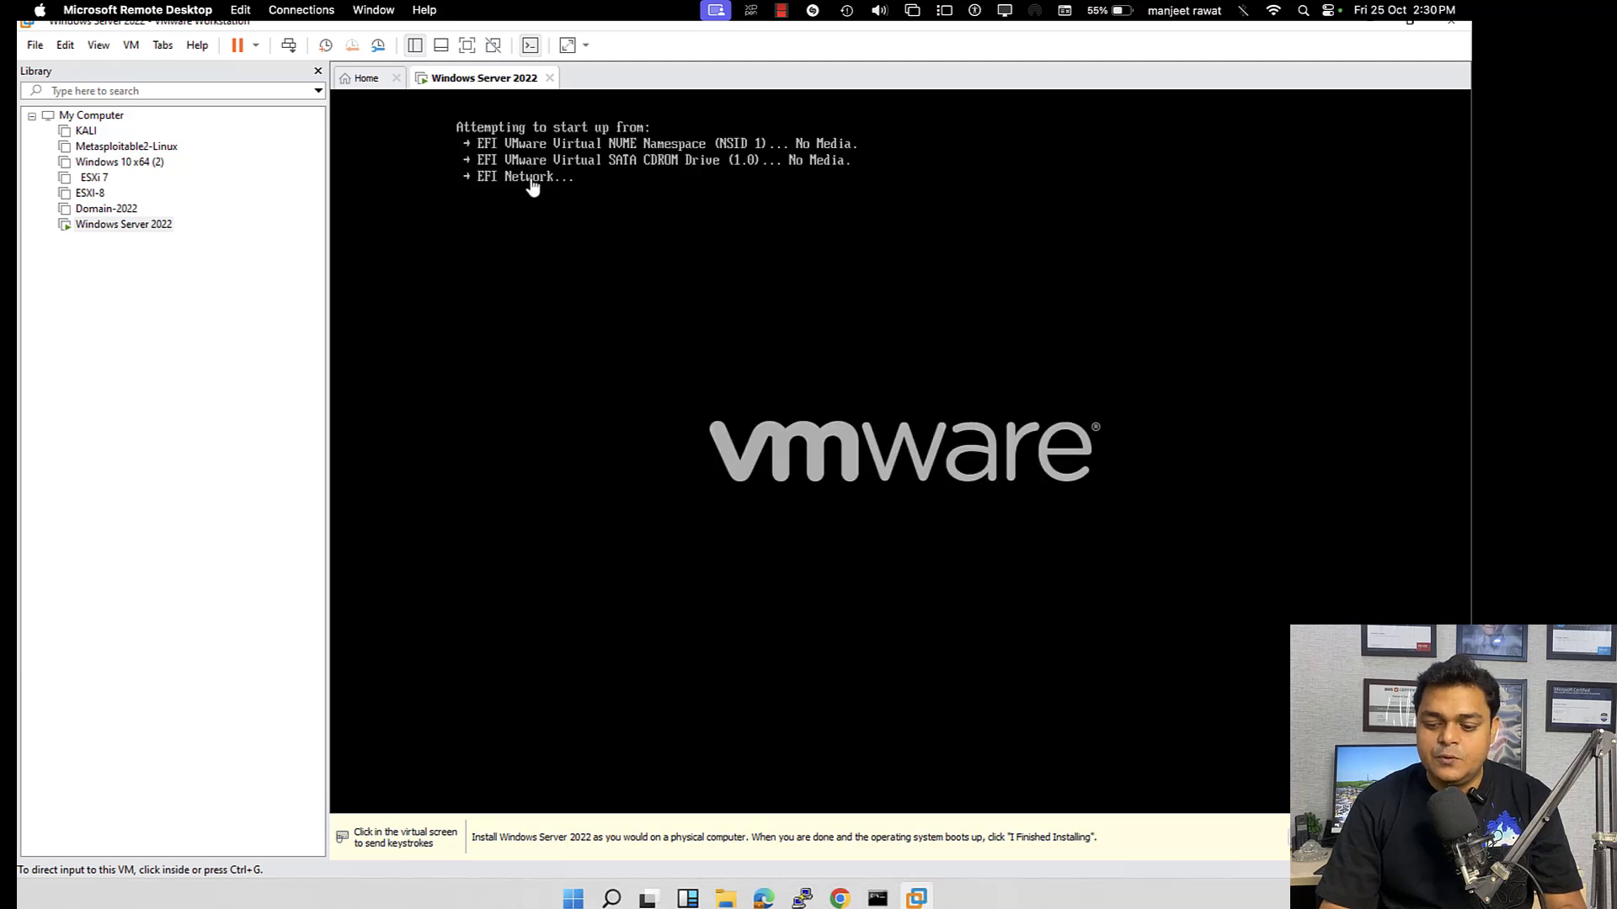
# Step: Reset the VM, press Enter to boot from the Windows Server disc, and go full screen
pyautogui.rightClick(486, 88)
pyautogui.moveTo(555, 116)
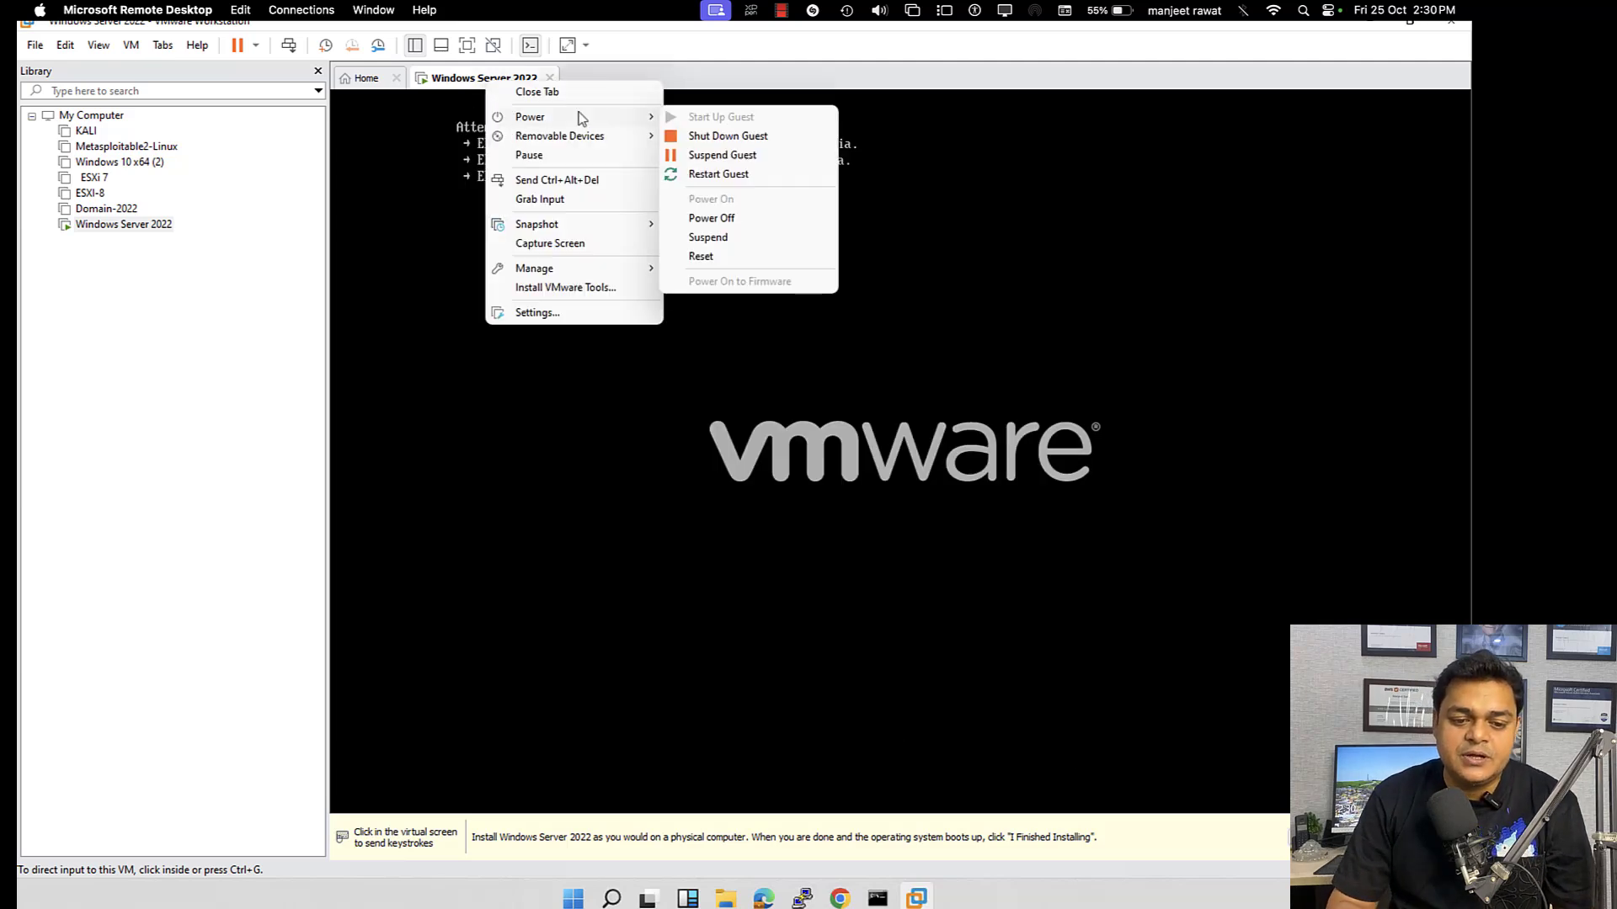
pyautogui.click(703, 256)
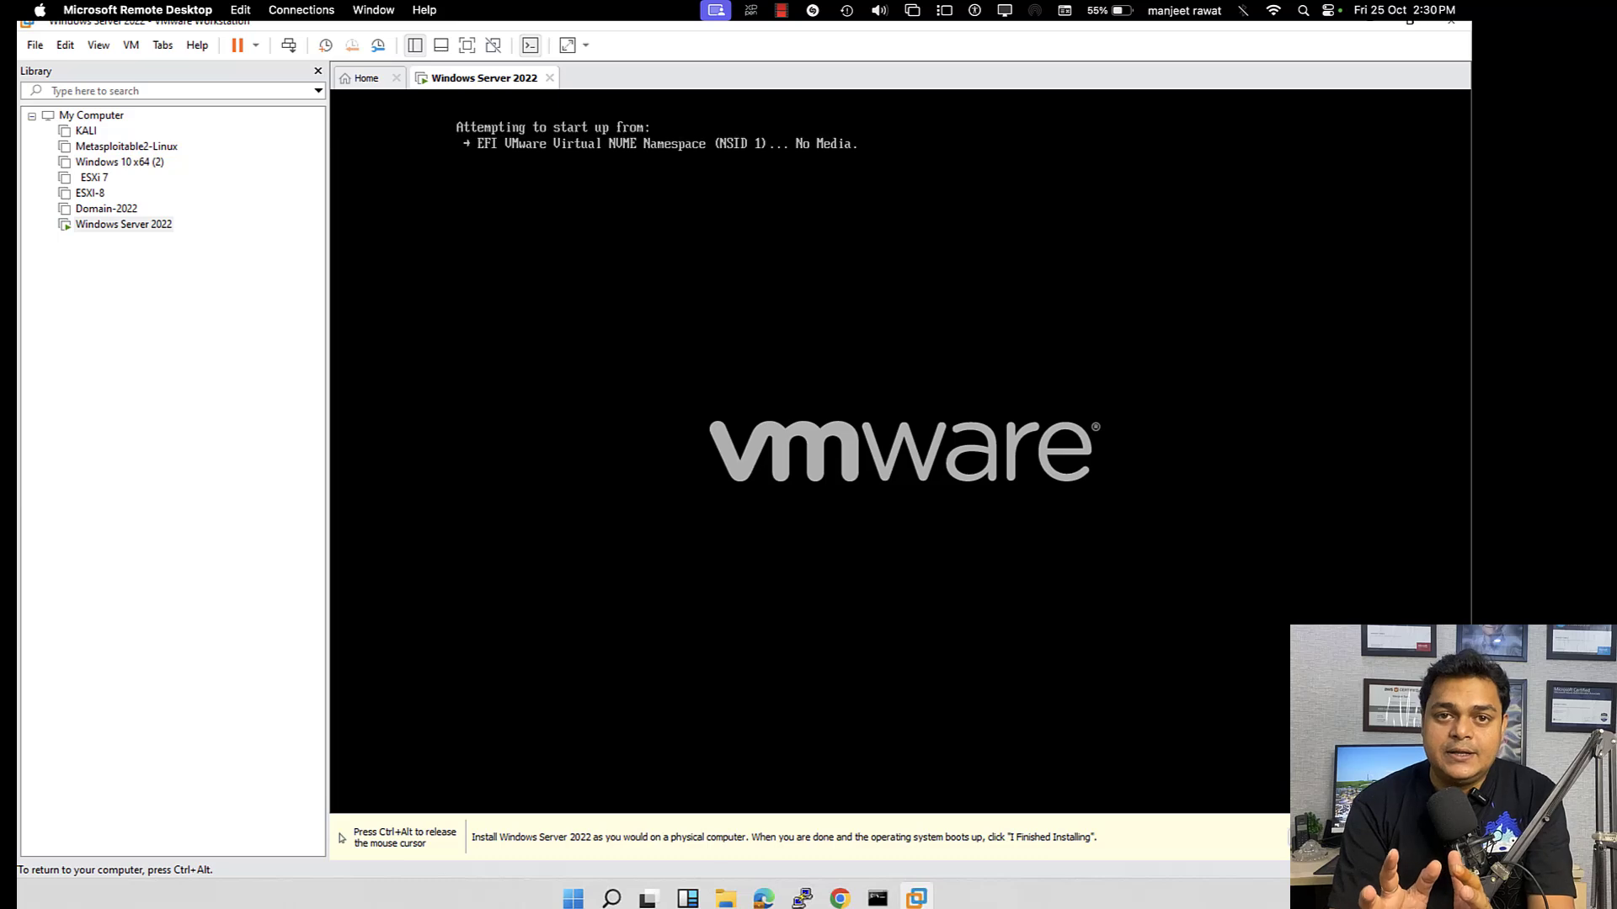
pyautogui.press('Return')
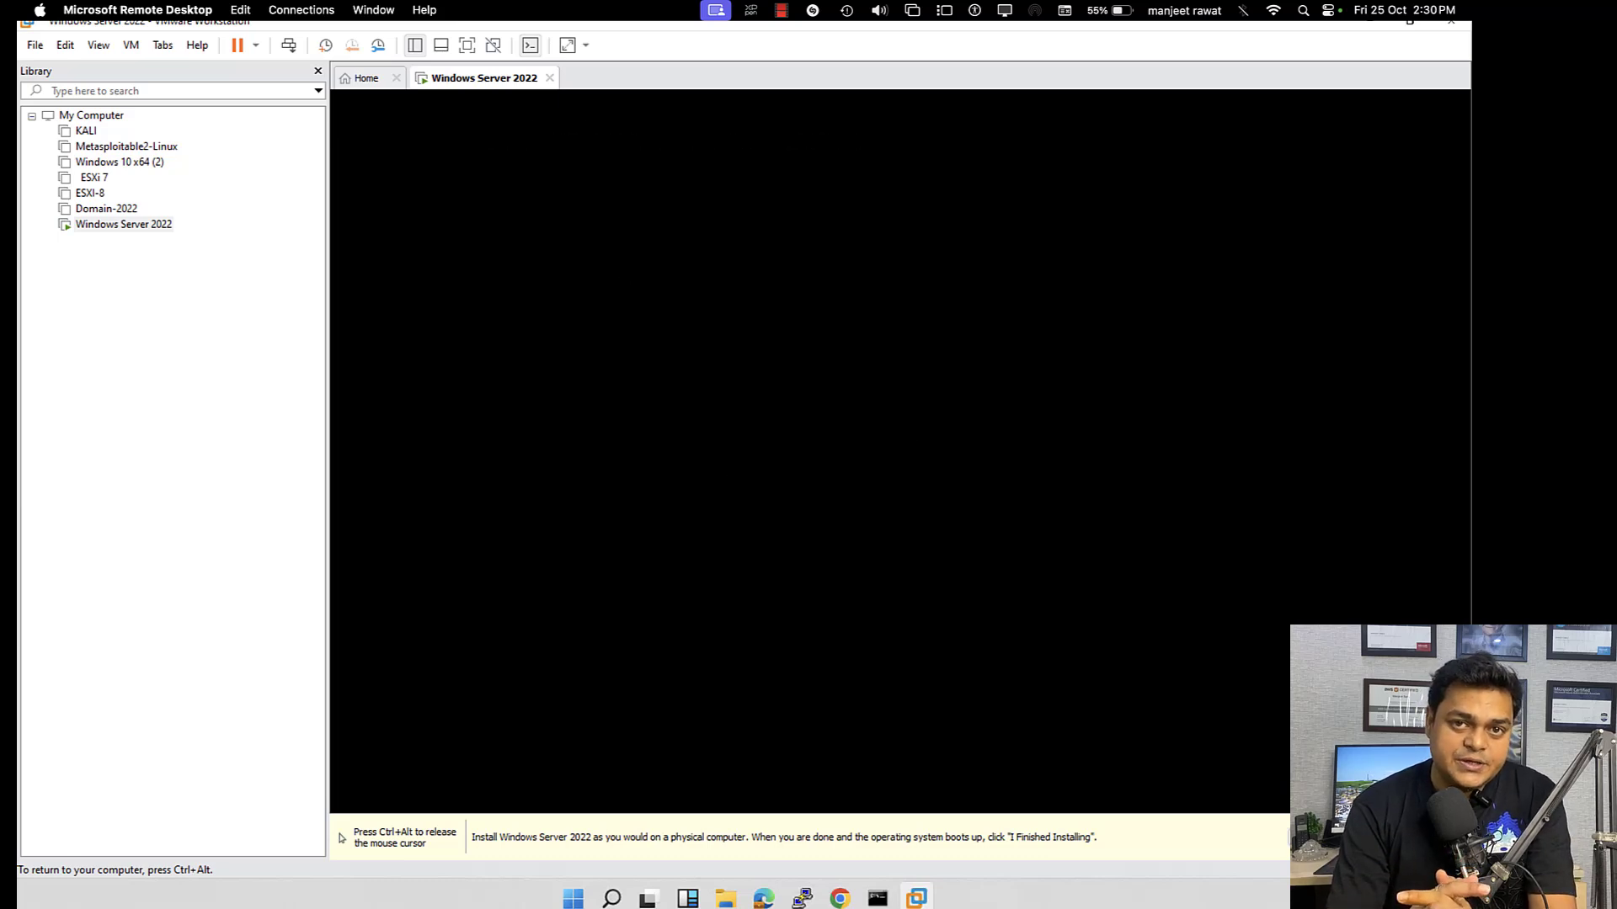
pyautogui.hotkey('ctrl', 'alt')
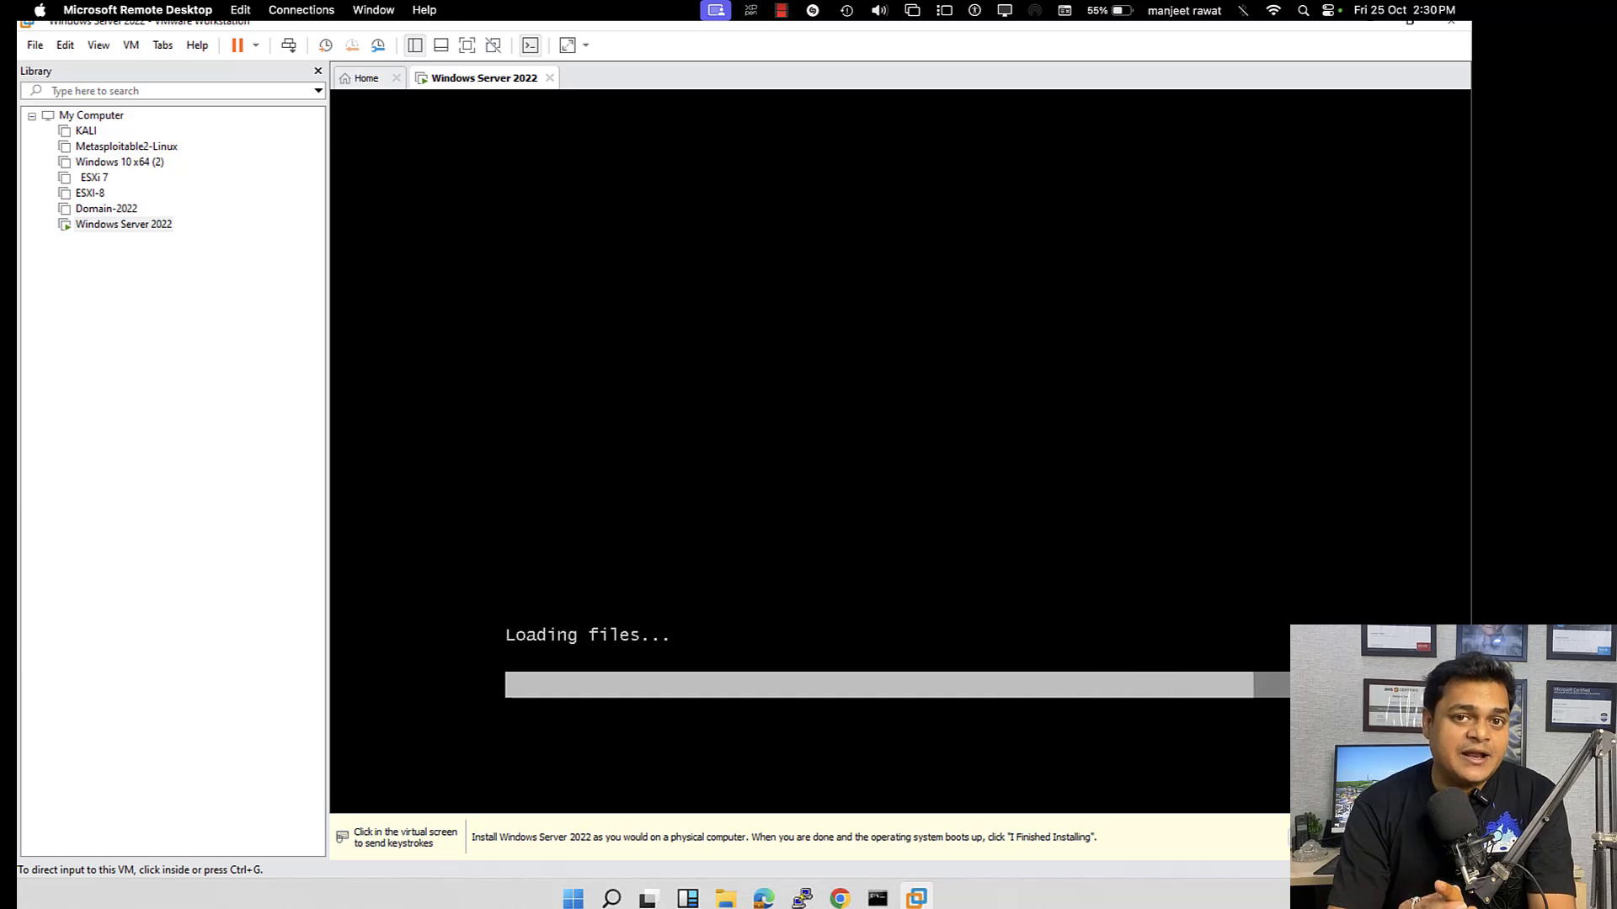
pyautogui.click(469, 49)
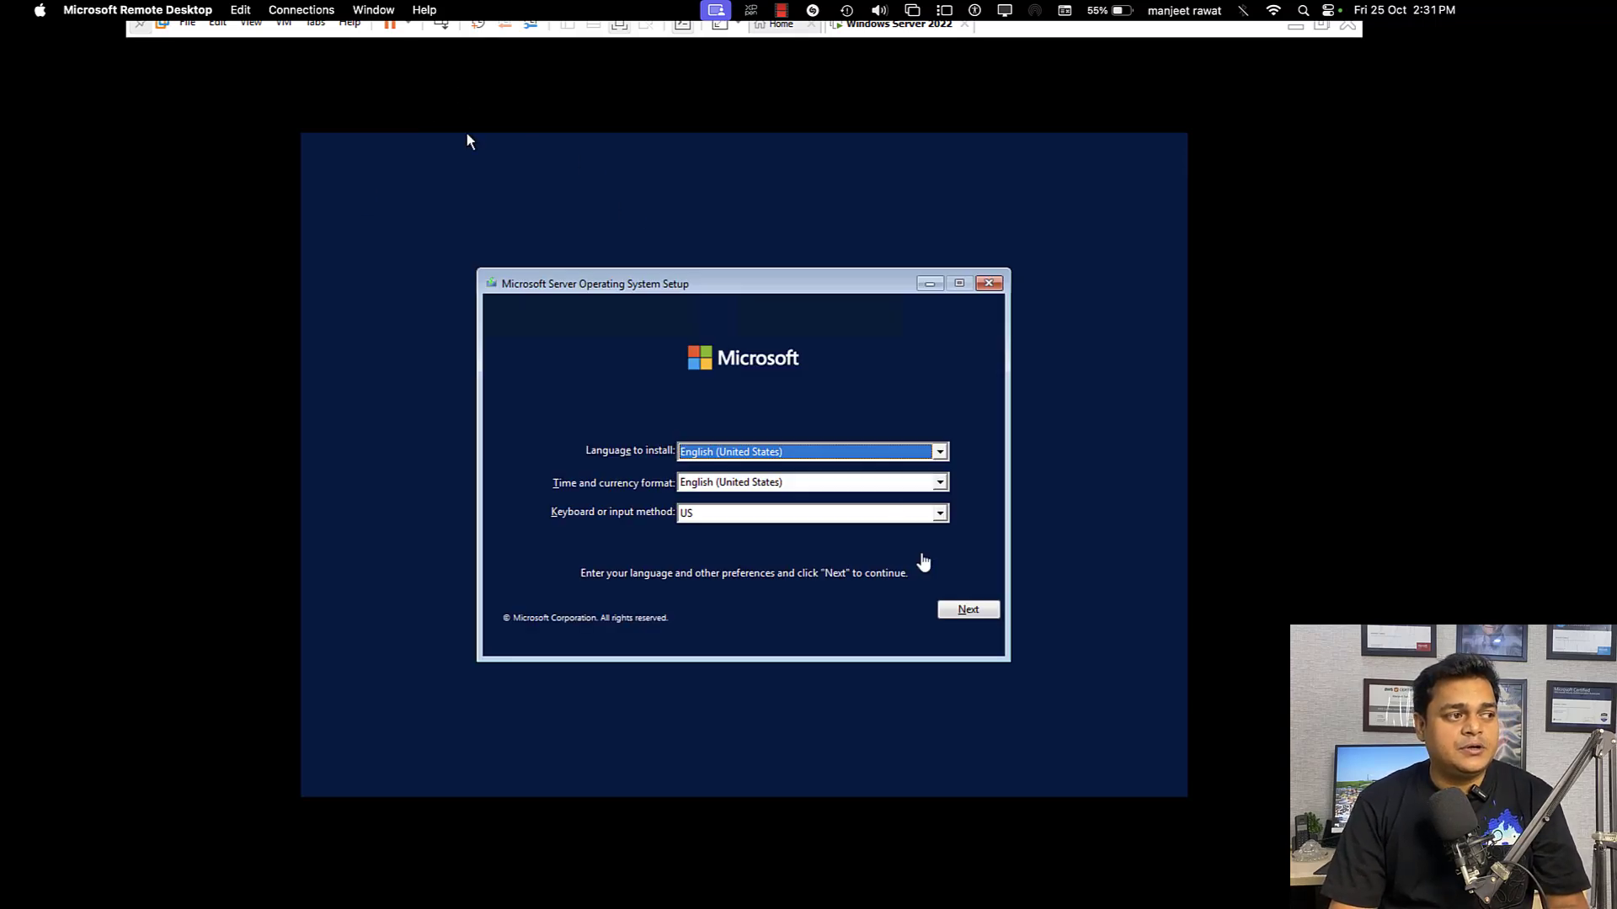
# Step: Accept the English (United States) language defaults and start installing to reach Windows Server 2022's edition list
pyautogui.click(469, 142)
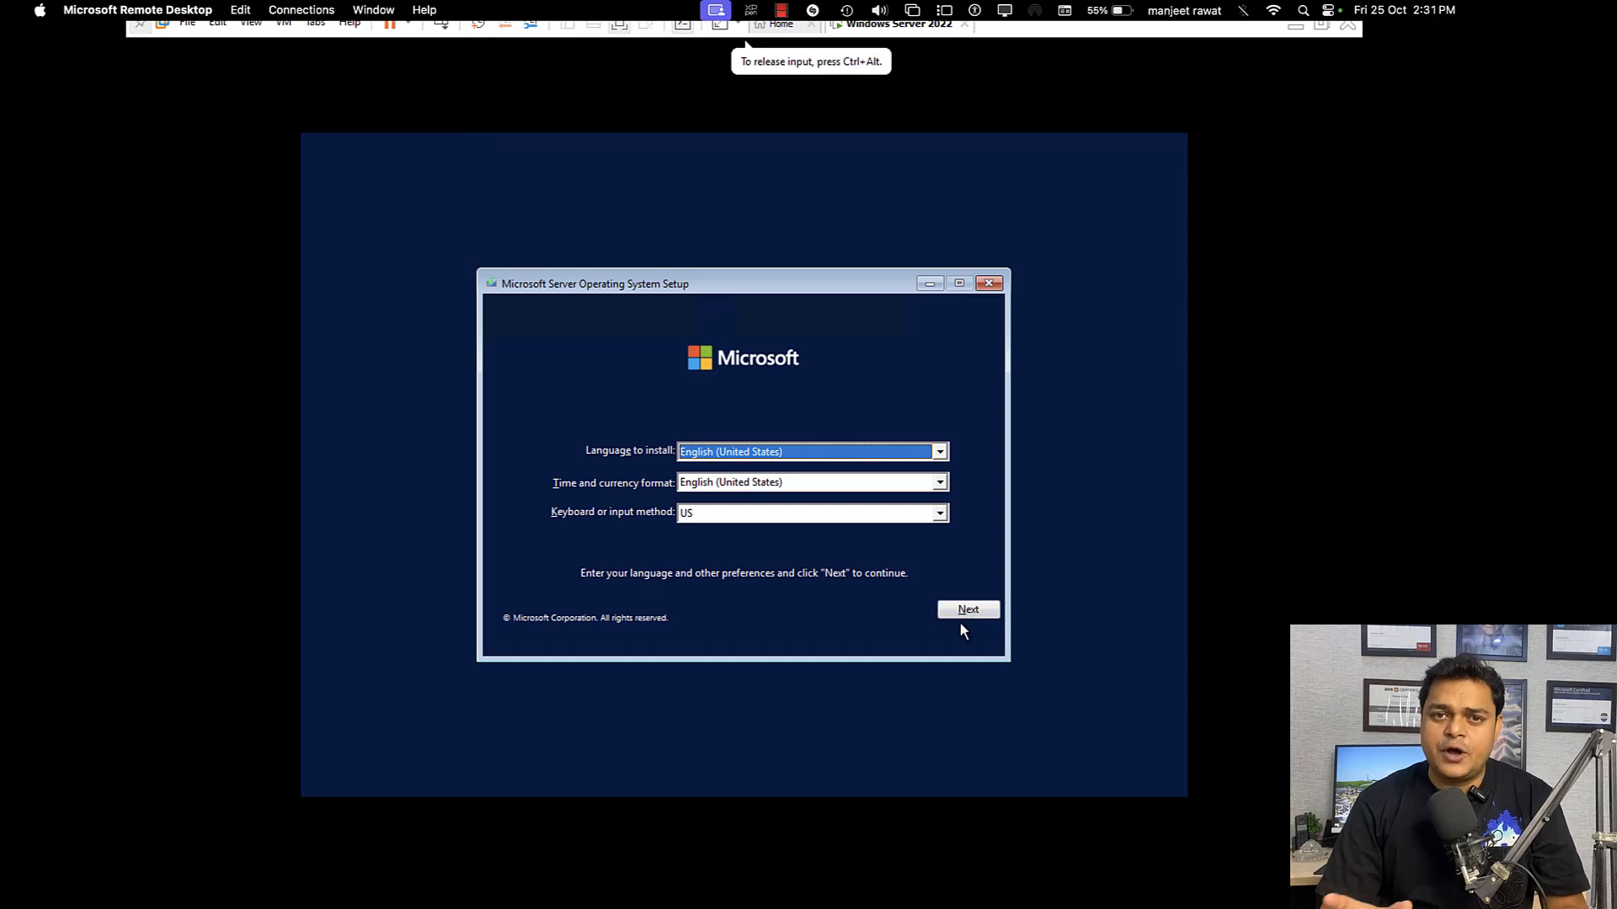
pyautogui.click(966, 617)
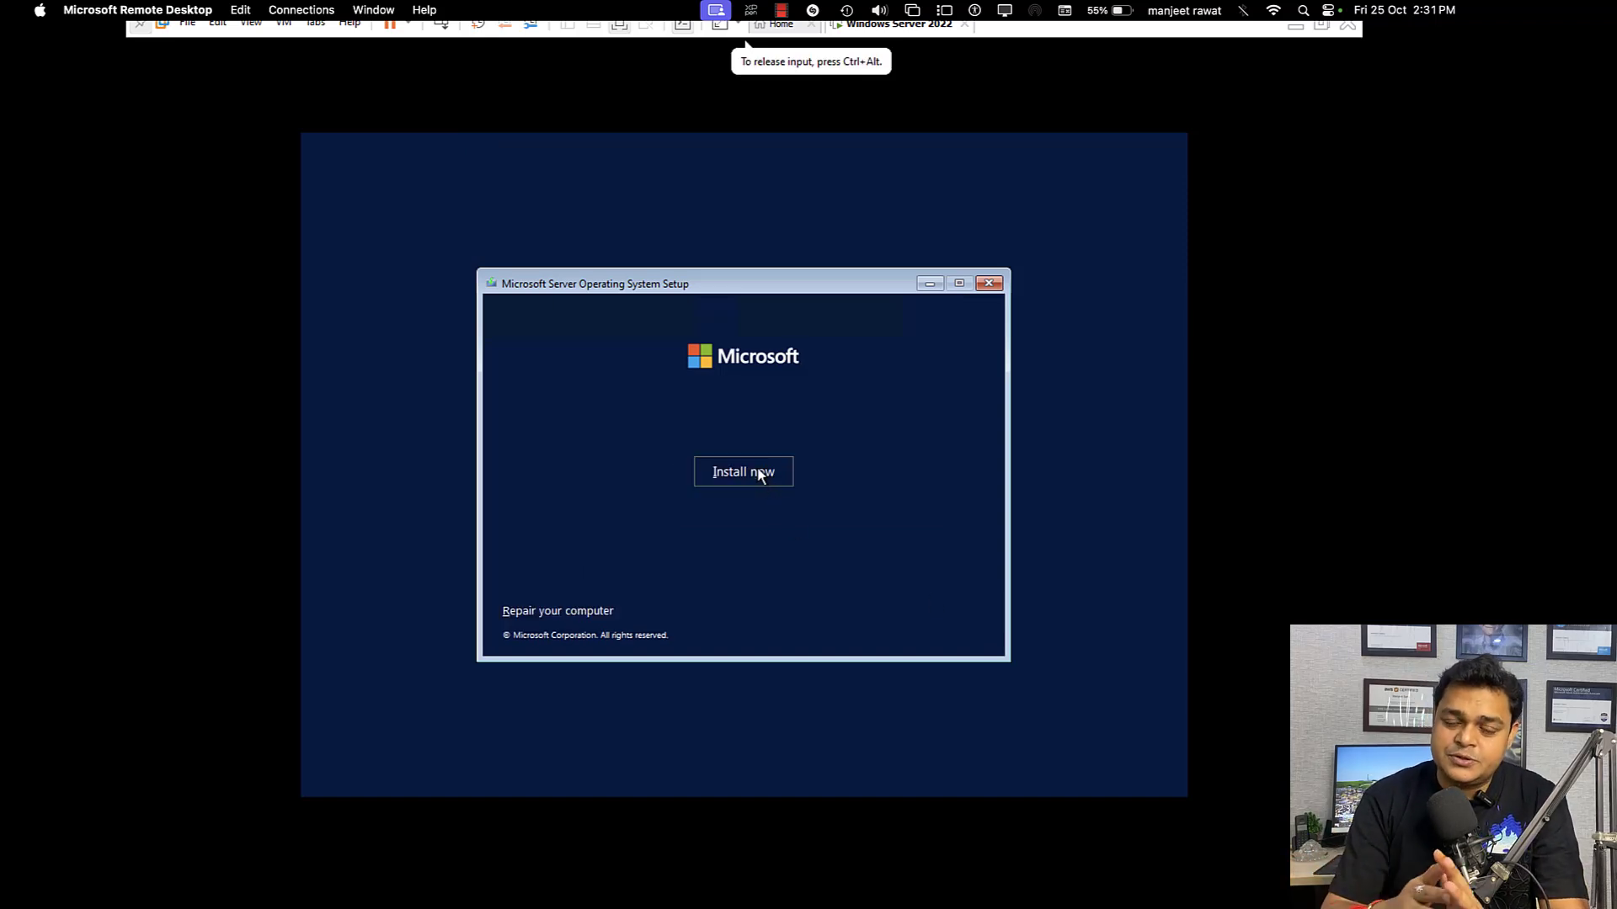
pyautogui.click(759, 475)
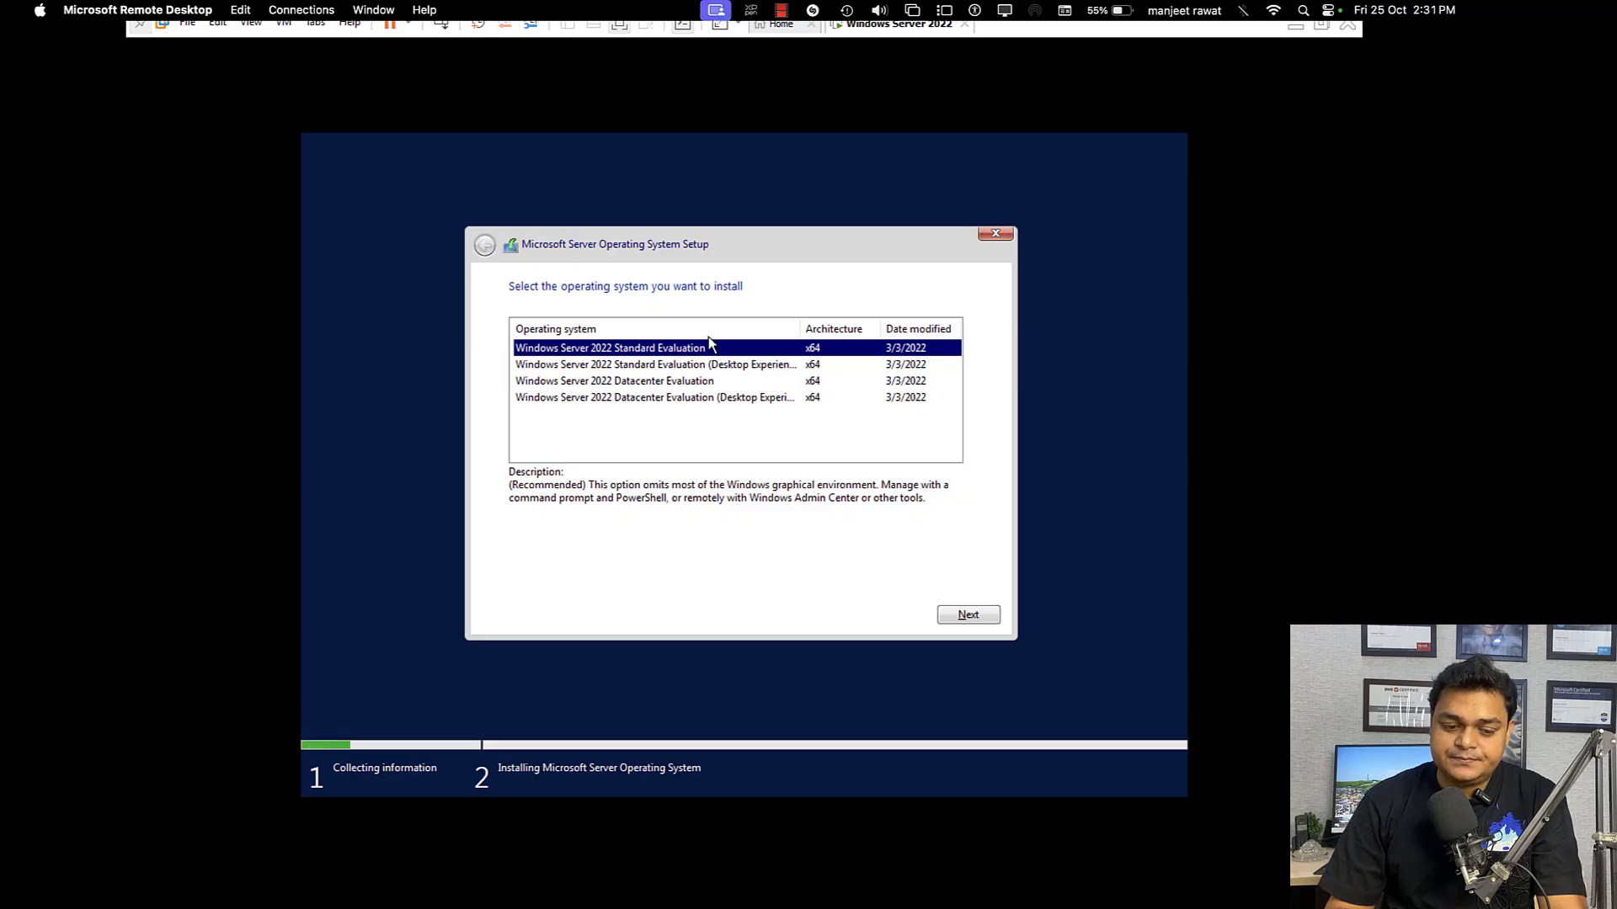
# Step: Pick Datacenter Evaluation (Desktop Experience), accept the licence, and custom-install onto Drive 0's 60 GB unallocated space
pyautogui.click(653, 399)
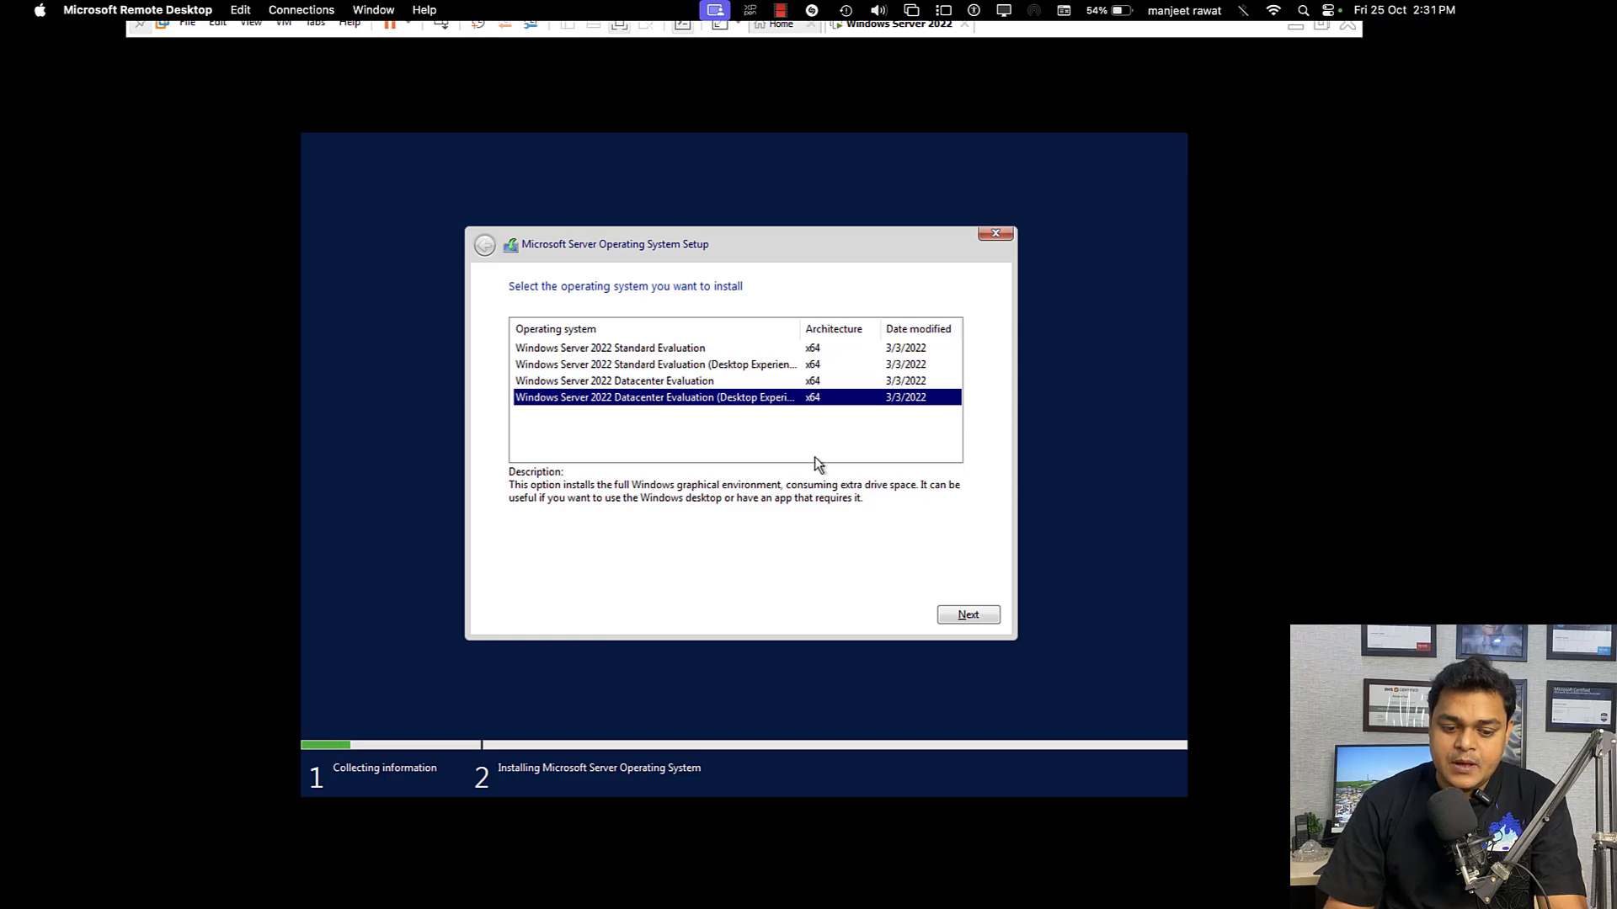
pyautogui.click(968, 617)
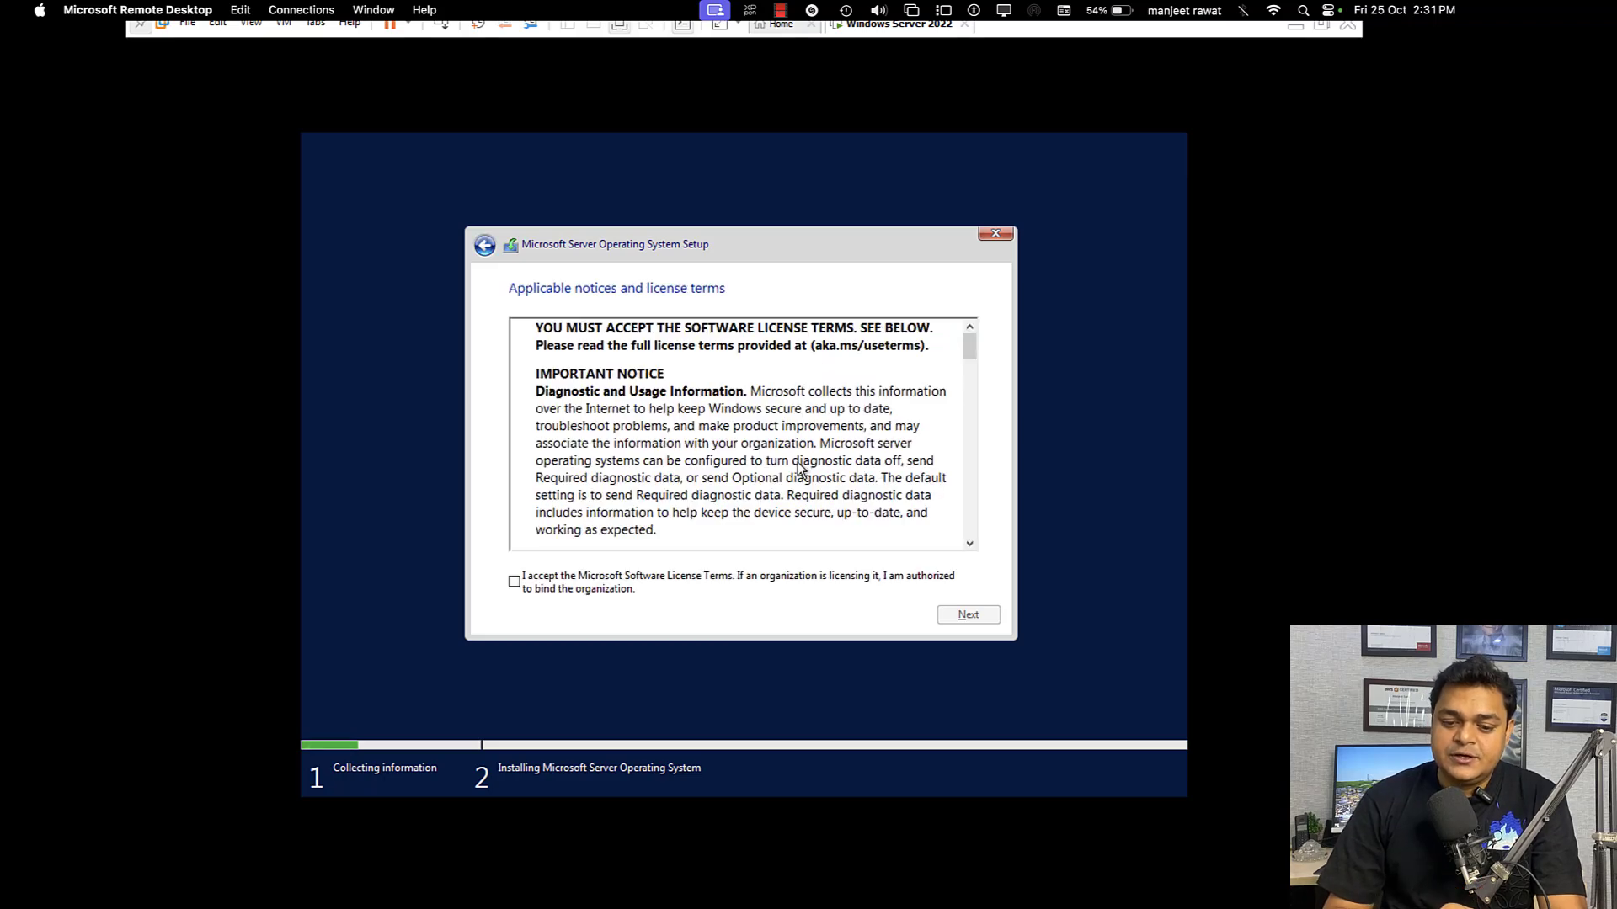
pyautogui.click(581, 587)
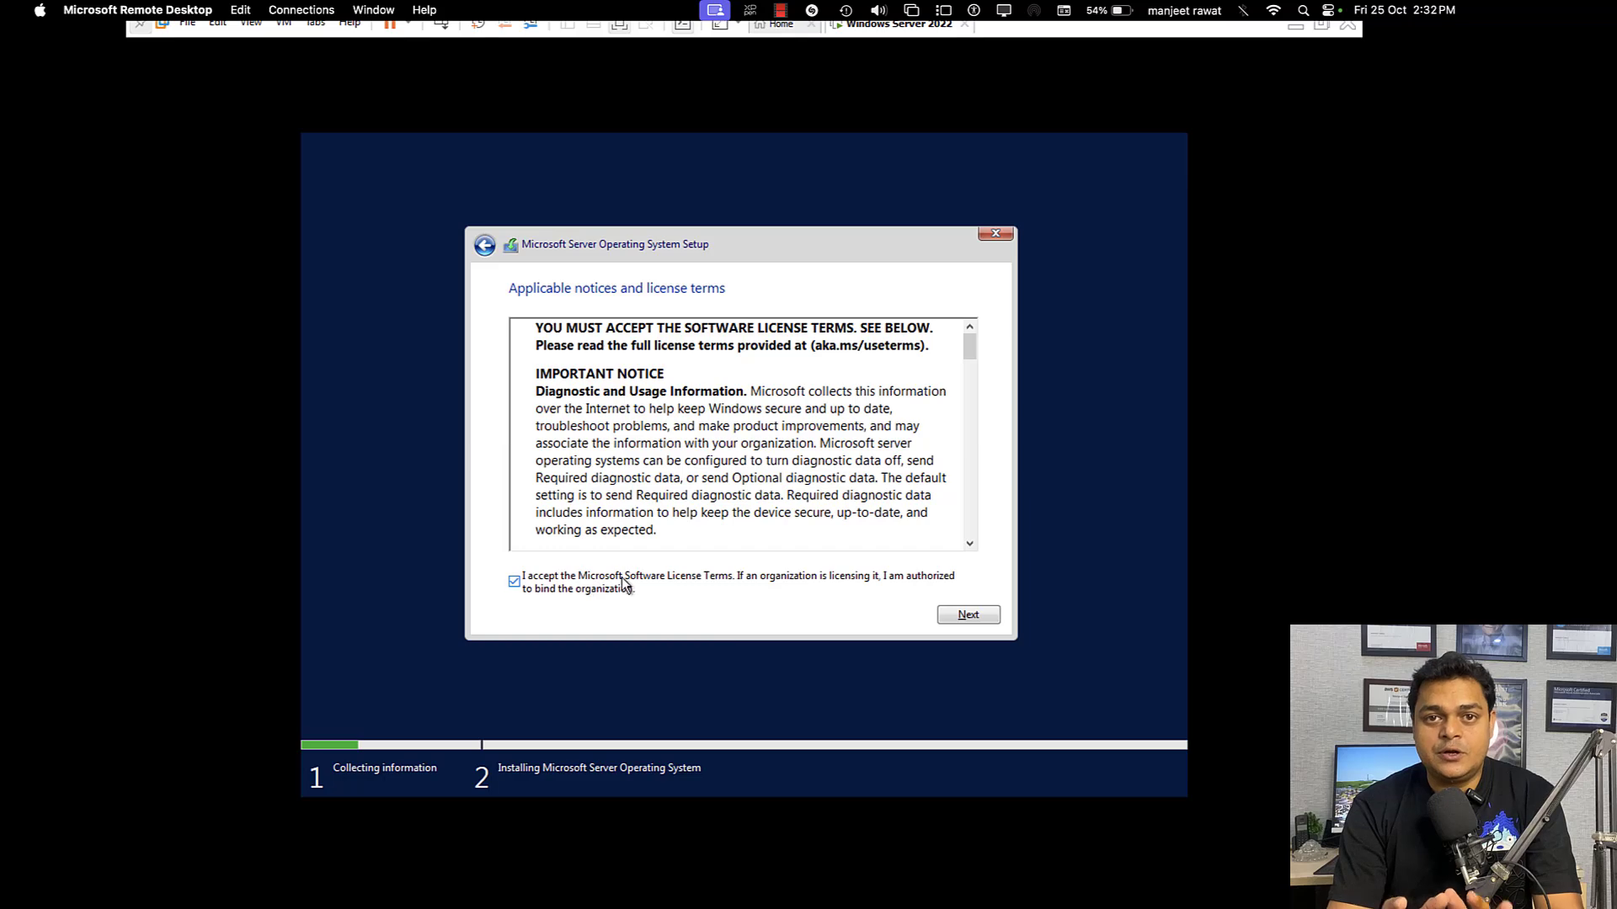
pyautogui.click(970, 615)
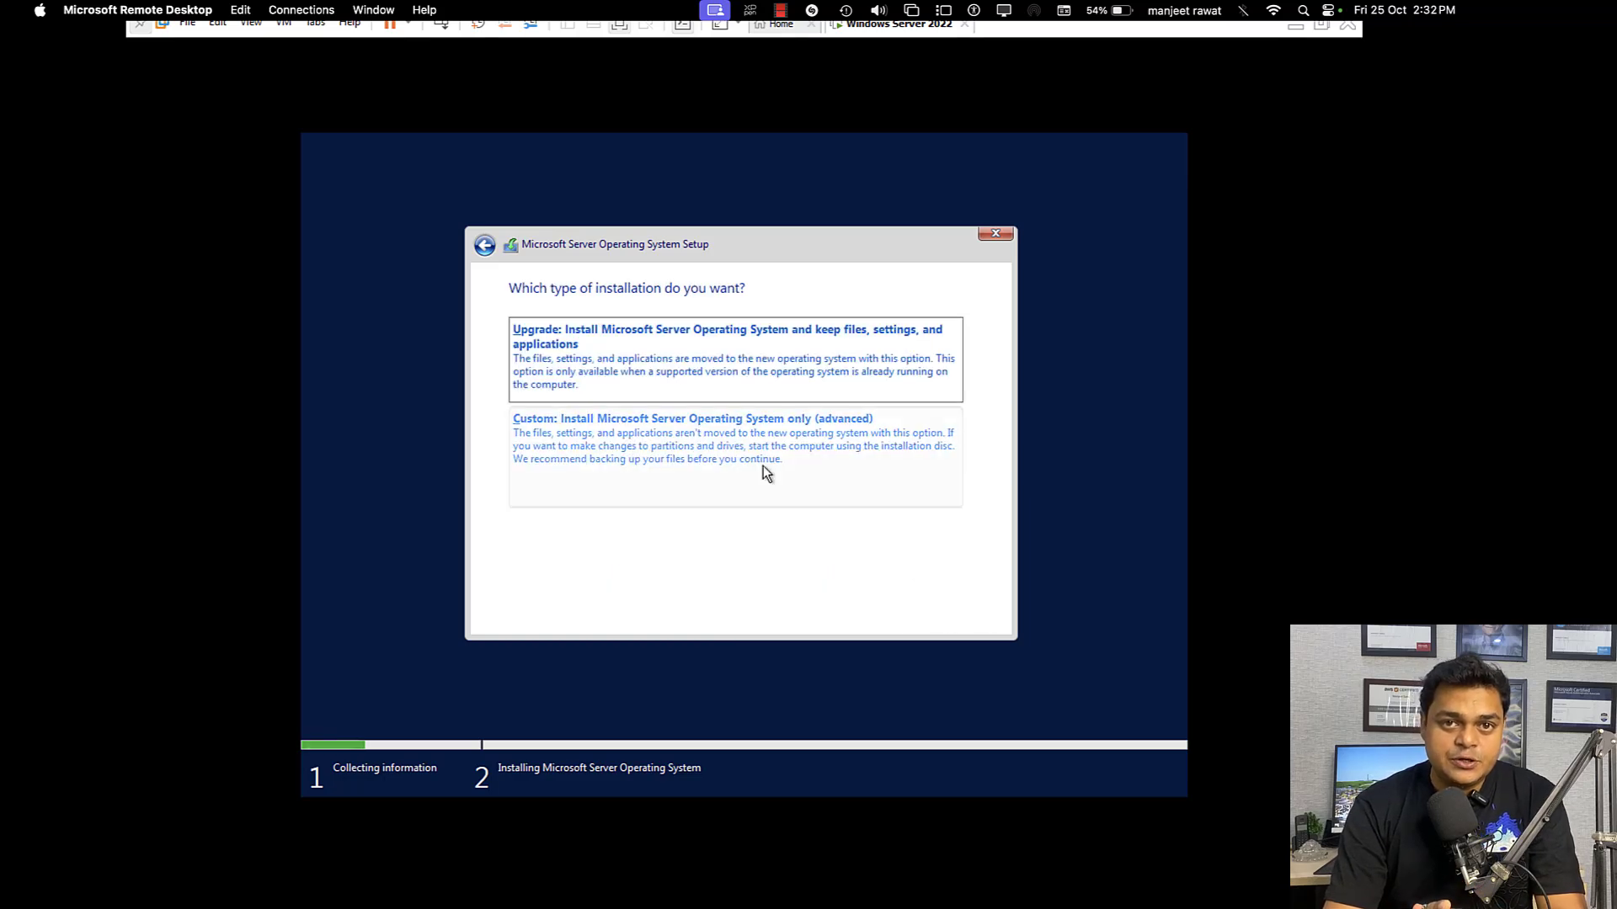
pyautogui.click(724, 448)
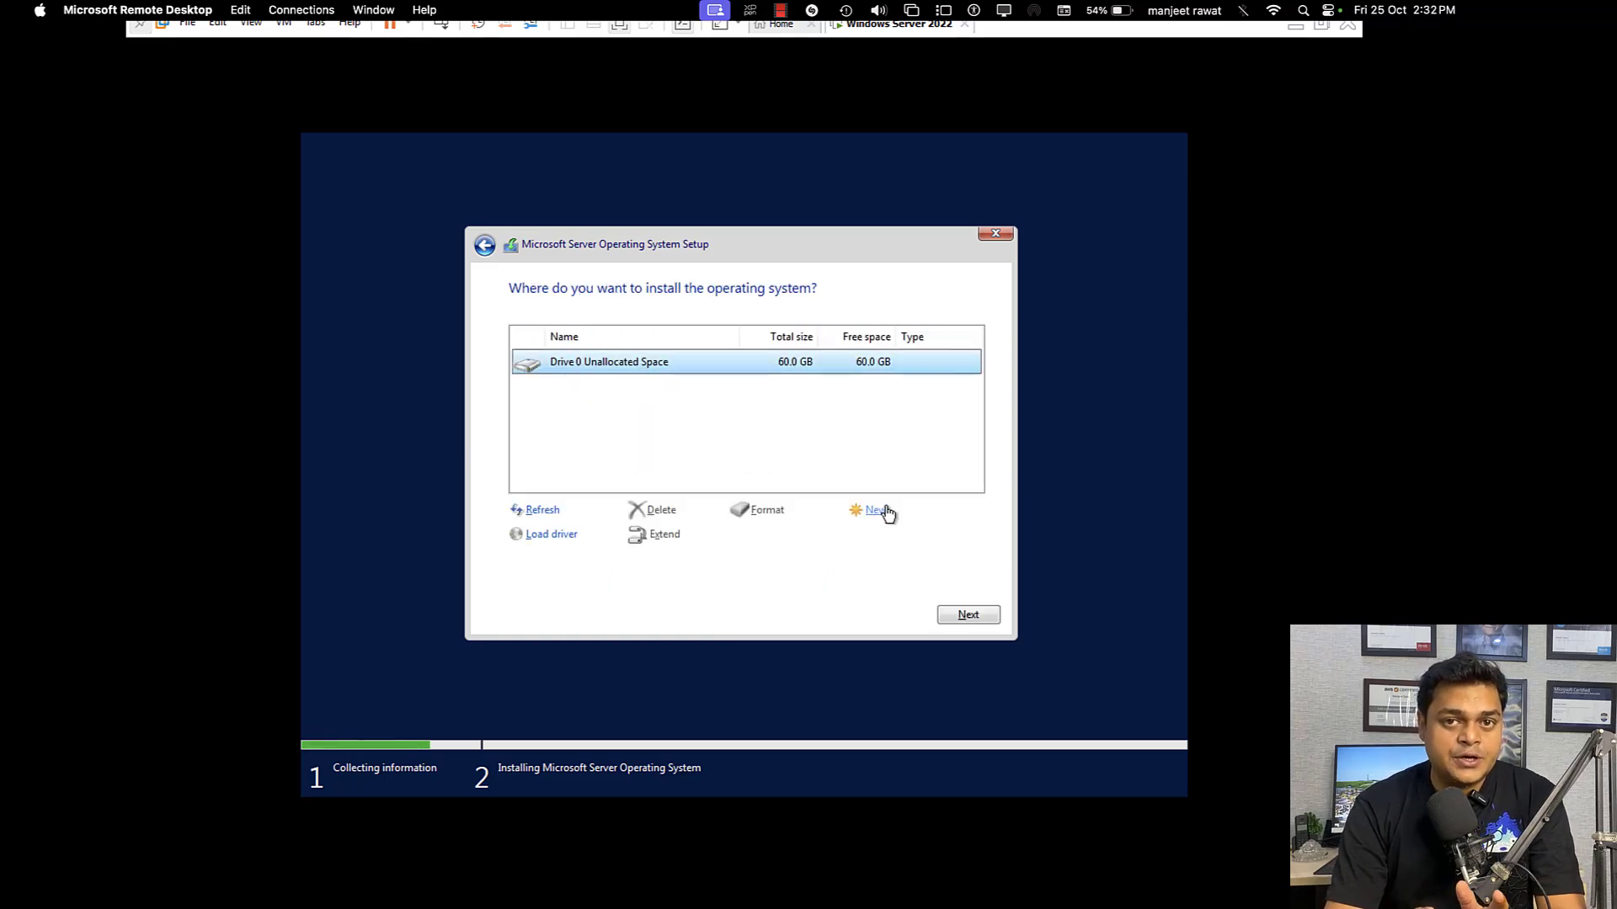
pyautogui.click(967, 614)
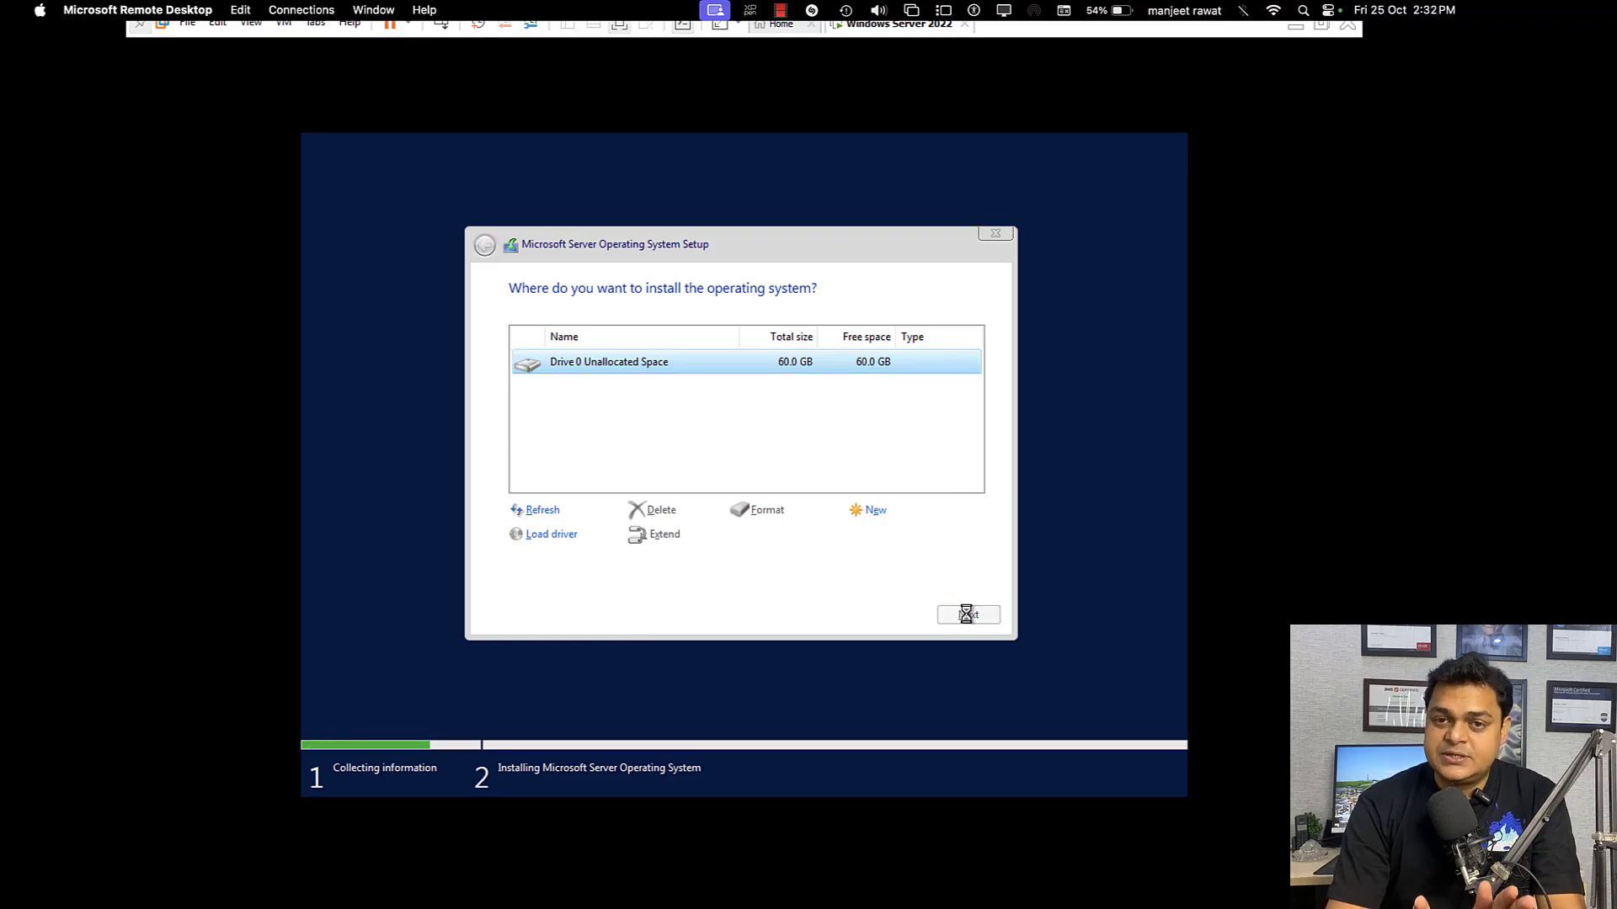